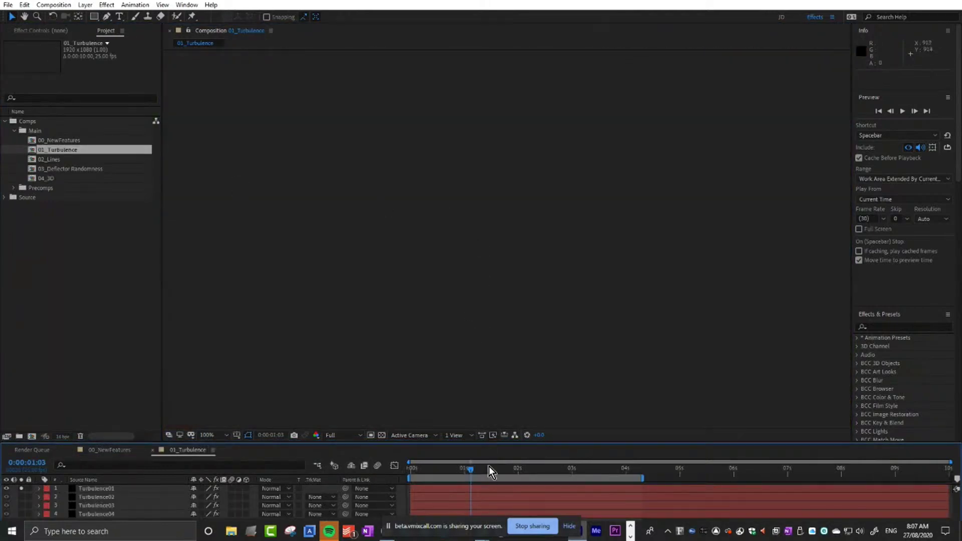
- Move the current time to 0:00:01:11 and launch Particle Illusion from the effect on the Turbulence01 layer
{"action": "left_click", "coordinate": [488, 468]}
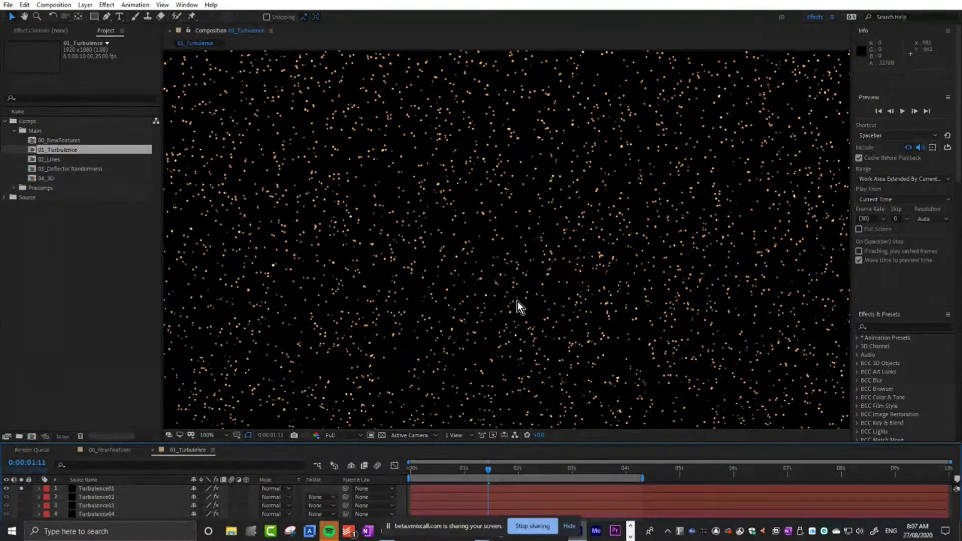
{"action": "left_click", "coordinate": [113, 491]}
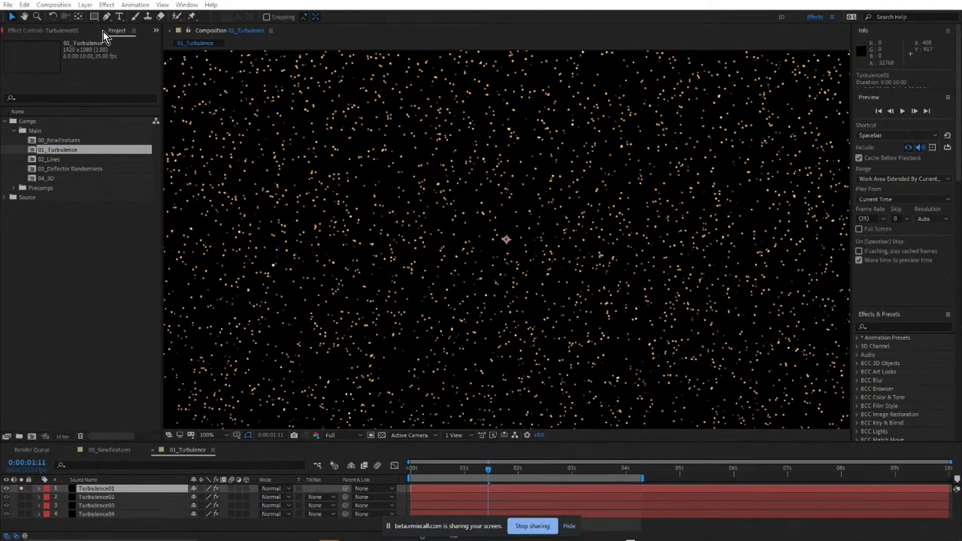
{"action": "left_click", "coordinate": [47, 33]}
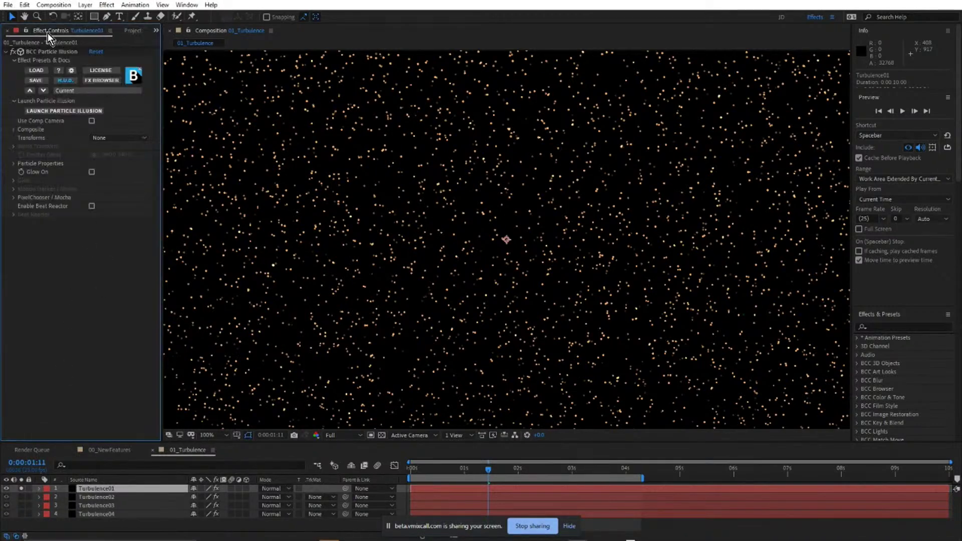
{"action": "left_click", "coordinate": [72, 111]}
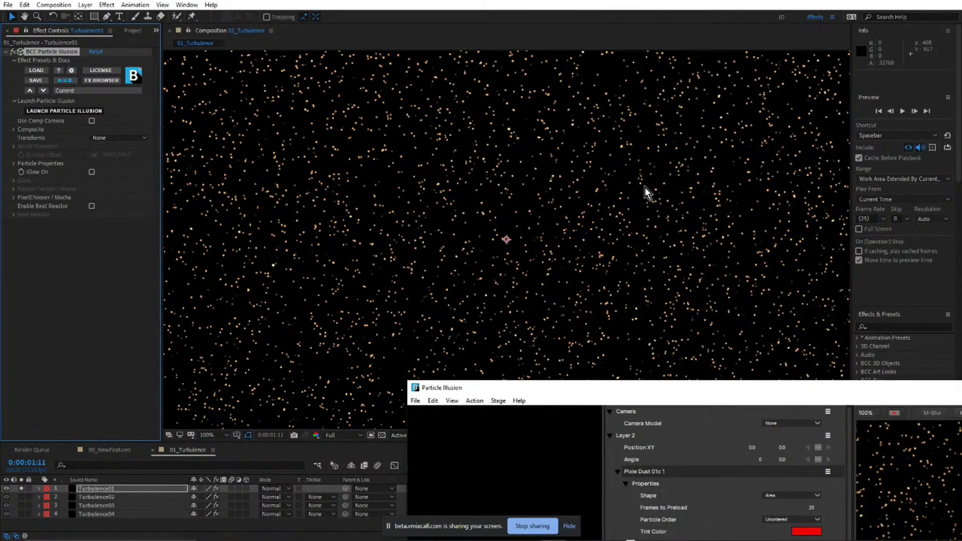
- Reposition and enlarge the Particle Illusion window, with the stage view at 50% to show the whole frame
{"action": "left_click_drag", "start_coordinate": [852, 382], "coordinate": [543, 133]}
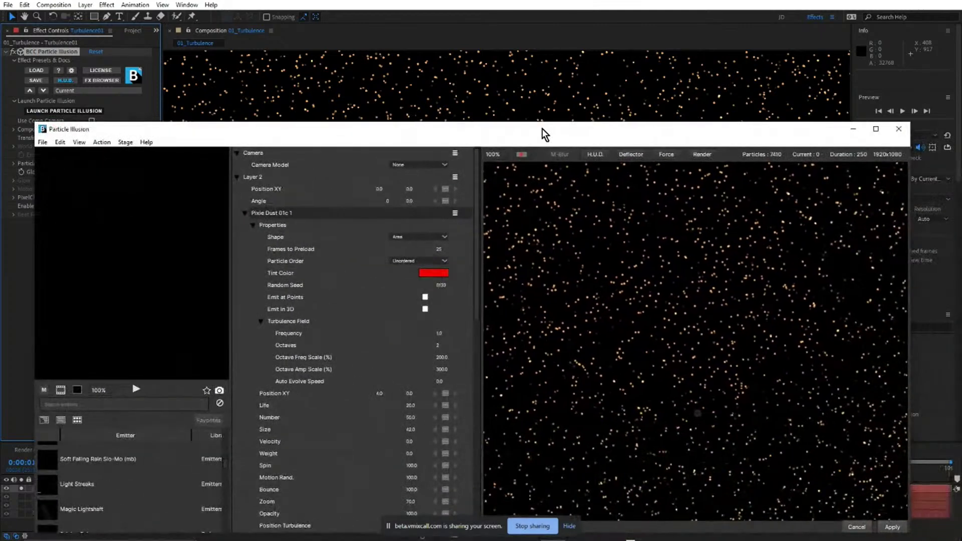
{"action": "left_click", "coordinate": [876, 129]}
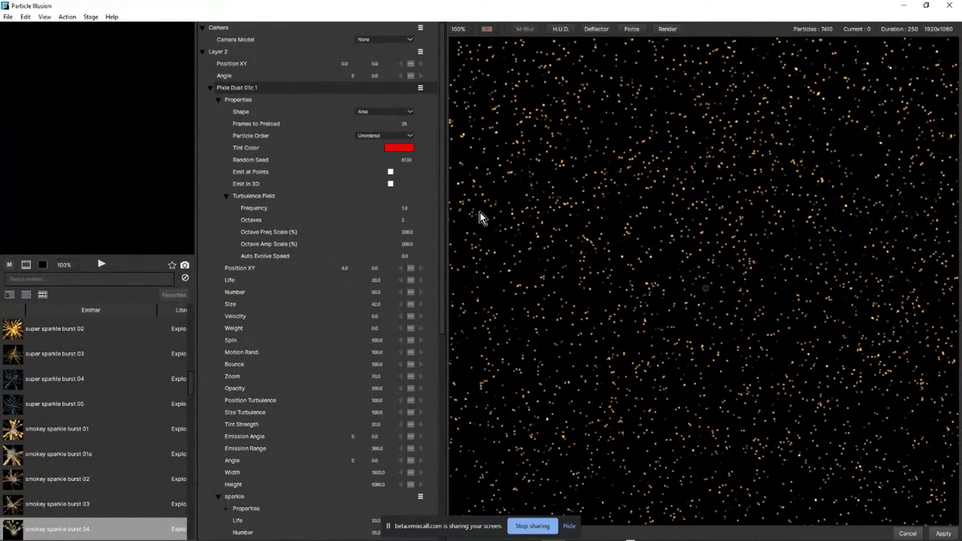
{"action": "scroll", "coordinate": [646, 208], "scroll_direction": "down", "scroll_amount": 1}
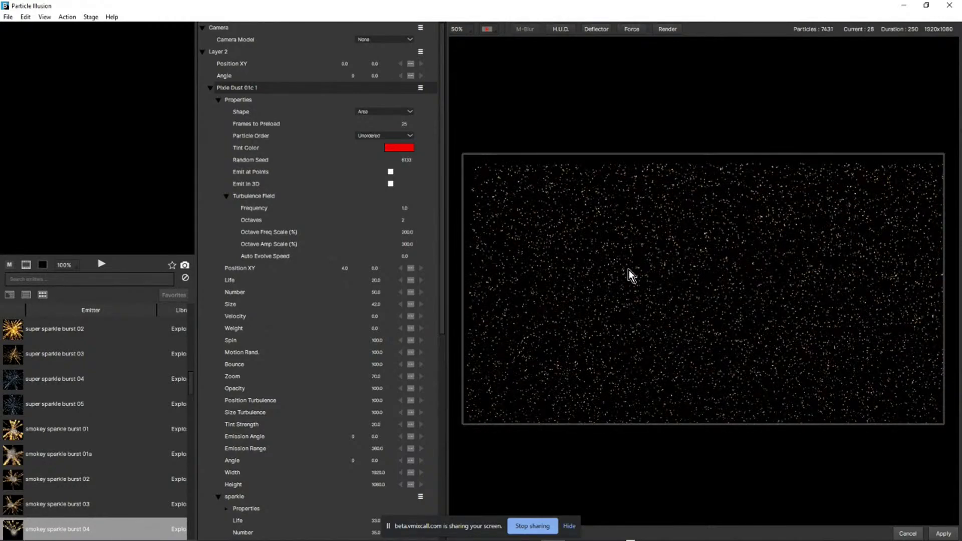
{"action": "left_click", "coordinate": [926, 6]}
{"action": "left_click_drag", "start_coordinate": [765, 134], "coordinate": [803, 21]}
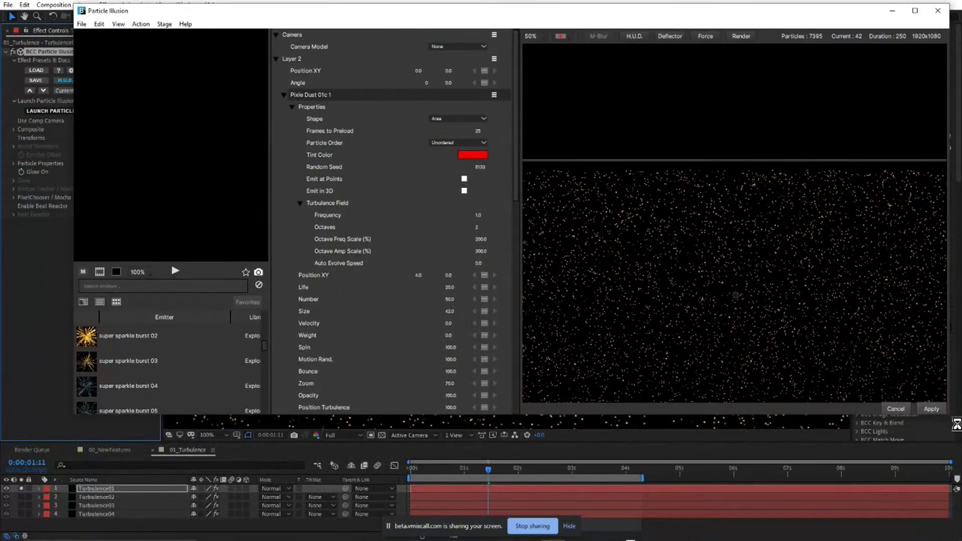
{"action": "left_click_drag", "start_coordinate": [947, 419], "coordinate": [955, 526]}
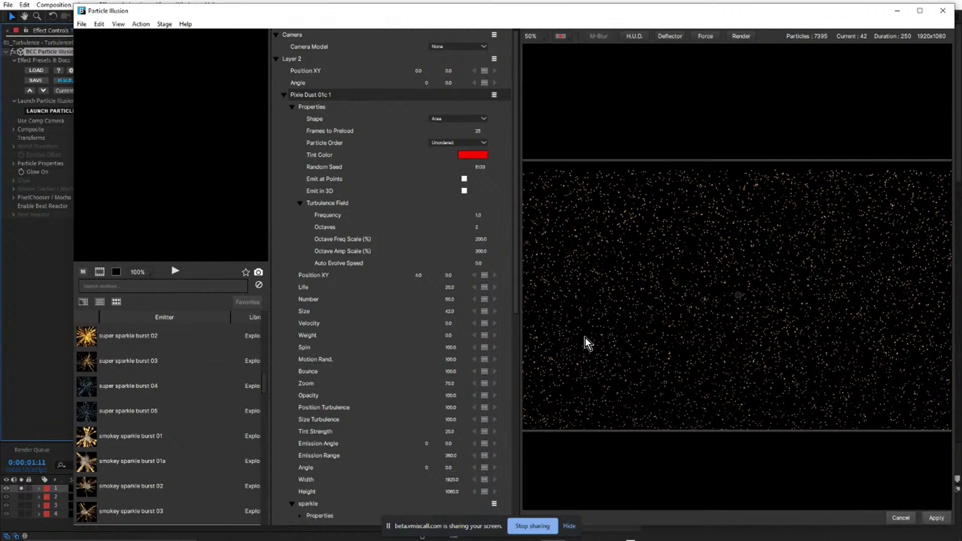
- Set the Turbulence Field frequency of the Pixie Dust emitter to 40 and play the result on the stage
{"action": "scroll", "coordinate": [484, 319], "scroll_direction": "down", "scroll_amount": 4}
{"action": "scroll", "coordinate": [483, 319], "scroll_direction": "up", "scroll_amount": 3}
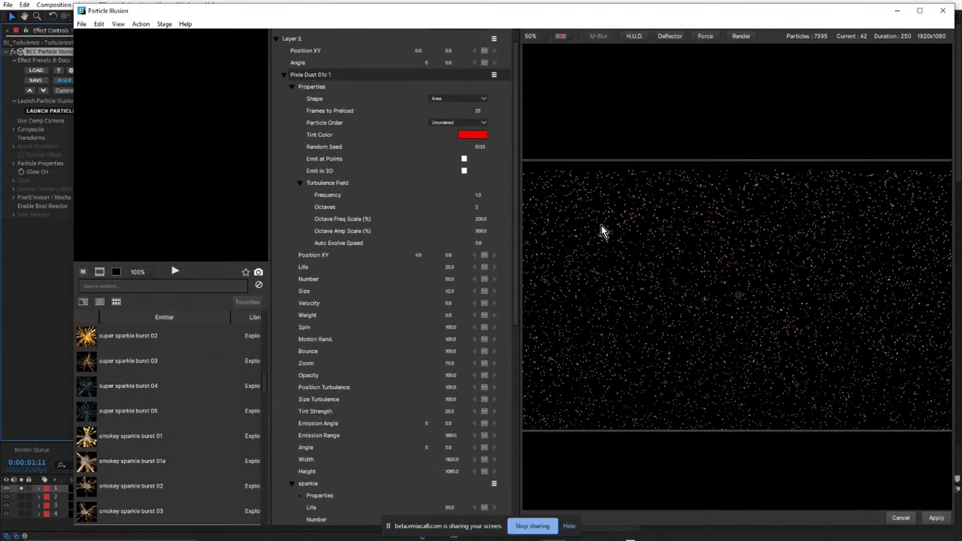
{"action": "left_click", "coordinate": [309, 77]}
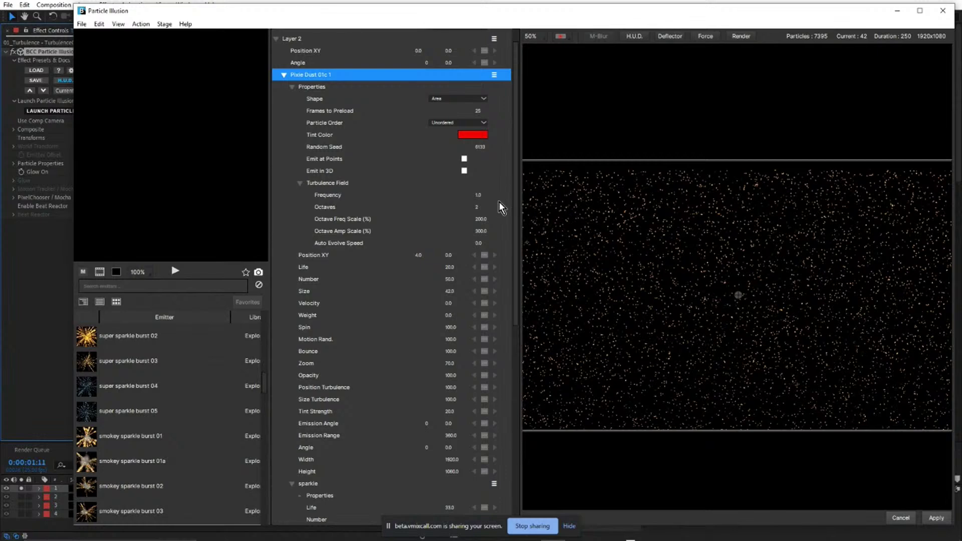
{"action": "left_click_drag", "start_coordinate": [478, 196], "coordinate": [501, 200]}
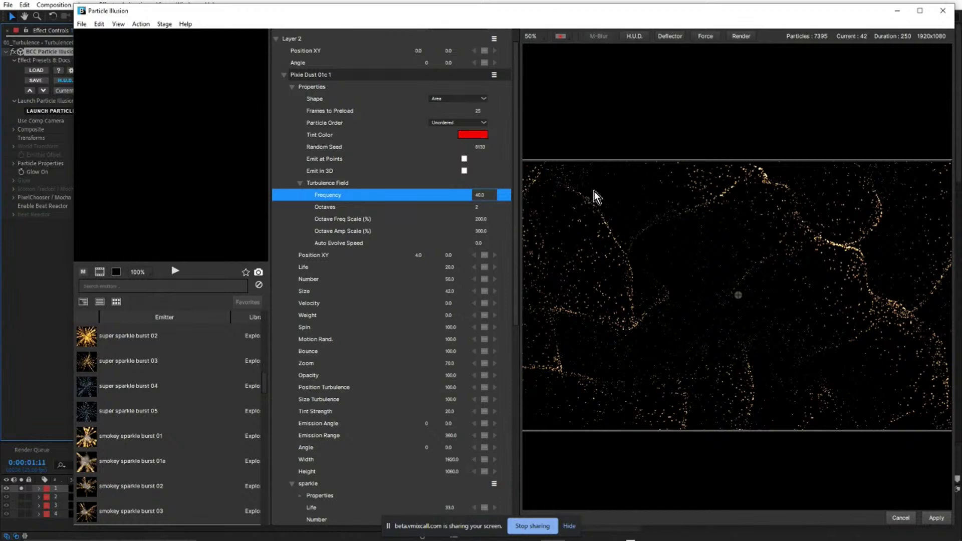
{"action": "left_click", "coordinate": [631, 287]}
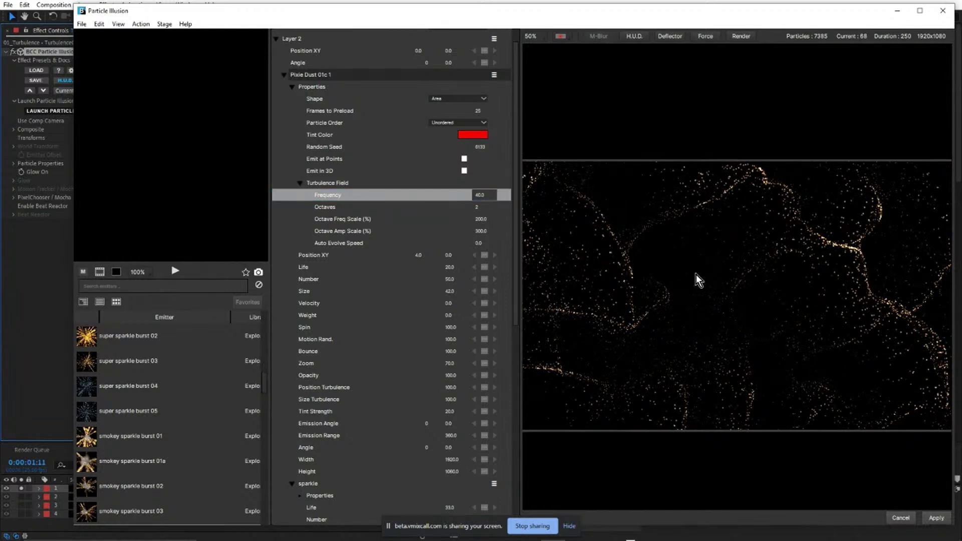
{"action": "scroll", "coordinate": [638, 249], "scroll_direction": "up", "scroll_amount": 2}
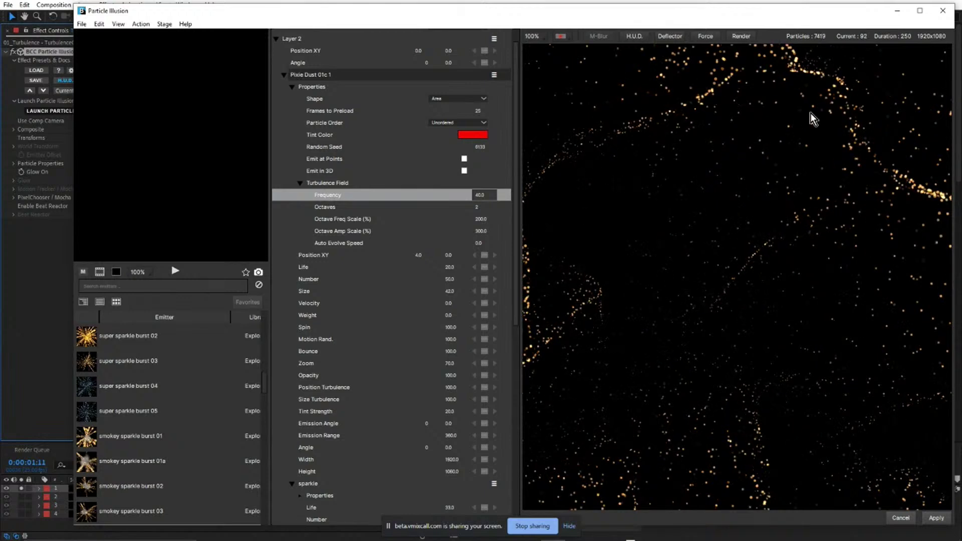
{"action": "scroll", "coordinate": [814, 184], "scroll_direction": "down", "scroll_amount": 2}
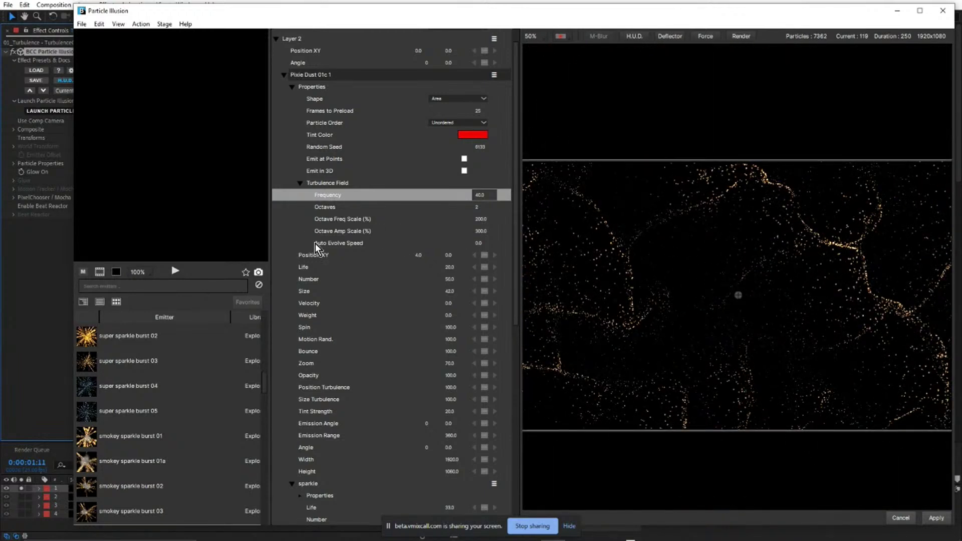
- Try an Auto Evolve Speed of 16 in the Turbulence Field, preview the motion, and discard the Particle Illusion changes
{"action": "left_click", "coordinate": [478, 243]}
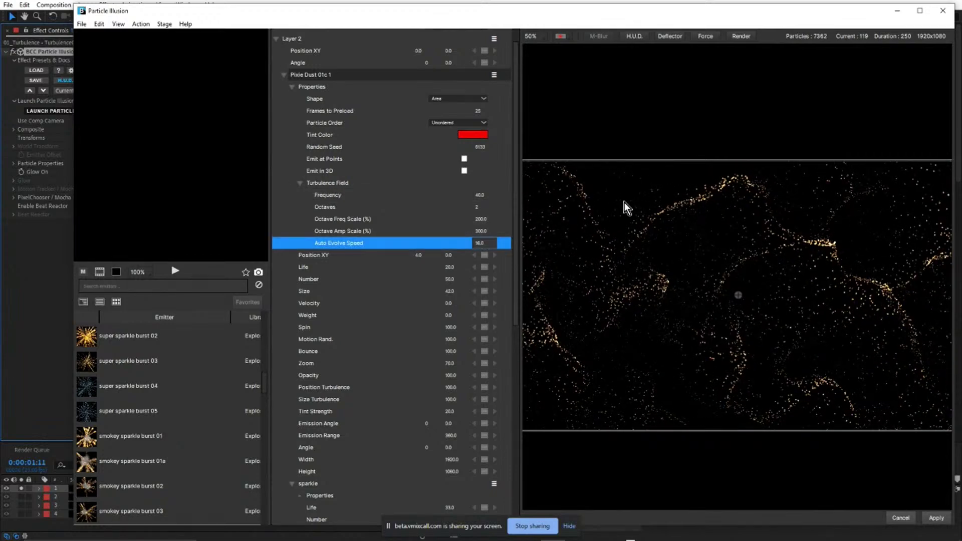
{"action": "left_click", "coordinate": [660, 173]}
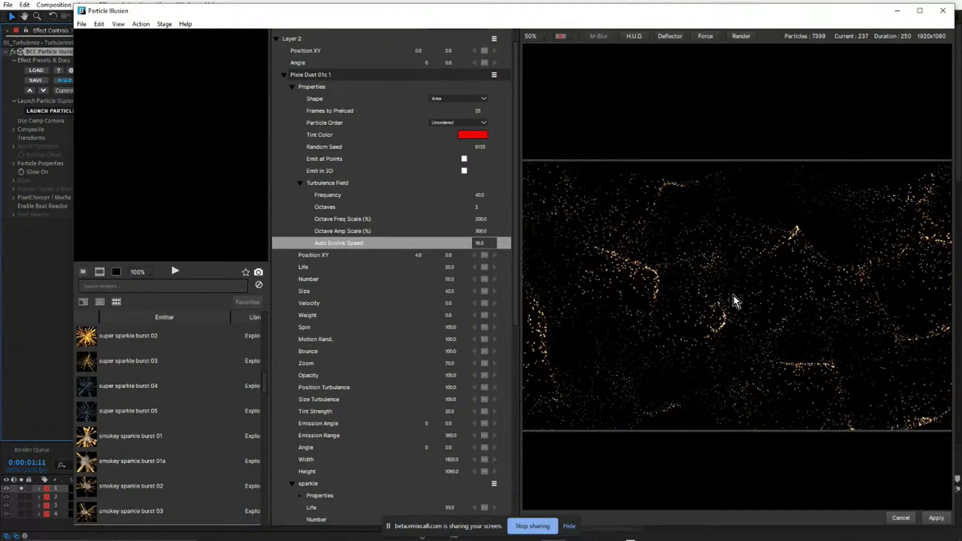
{"action": "left_click", "coordinate": [898, 519]}
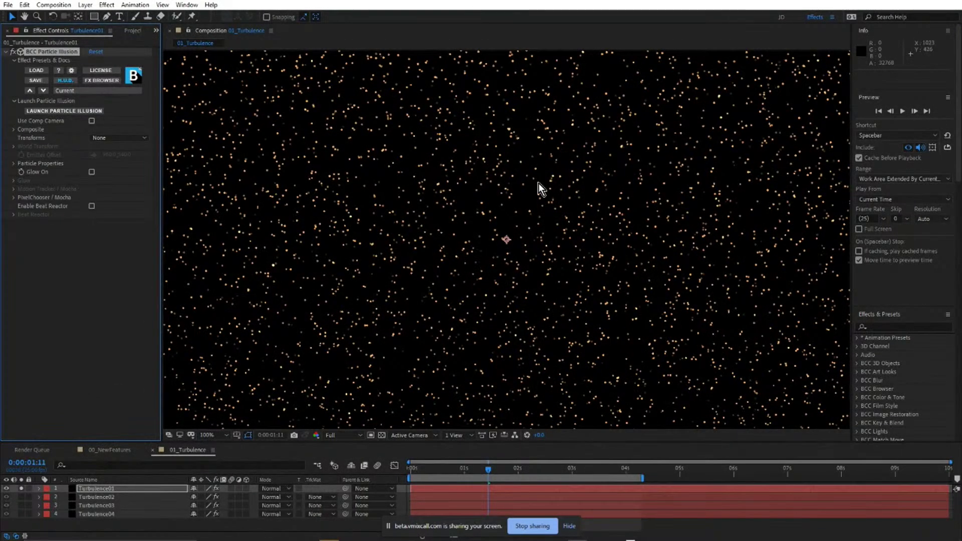
- Solo the Turbulence02 layer and launch Particle Illusion from its effect
{"action": "key", "text": "comma"}
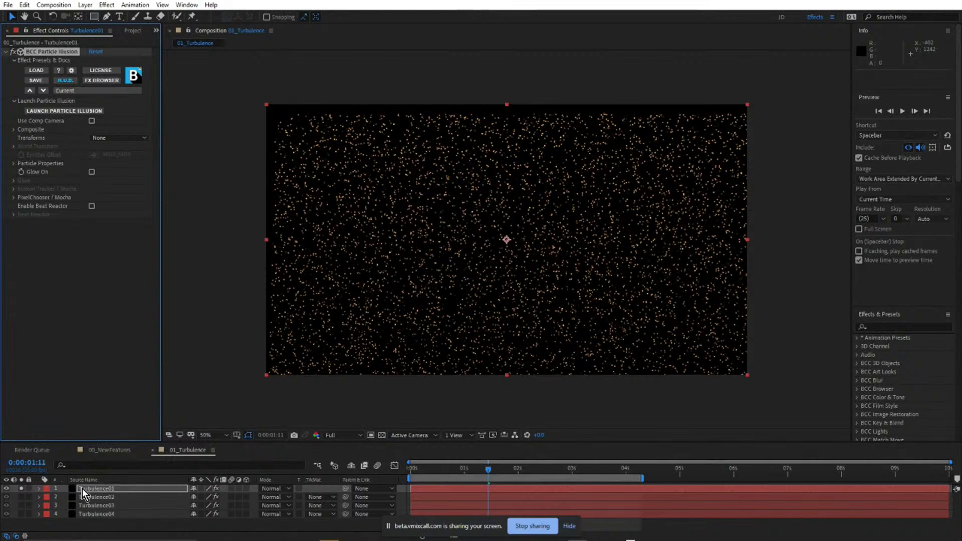
{"action": "left_click", "coordinate": [22, 498]}
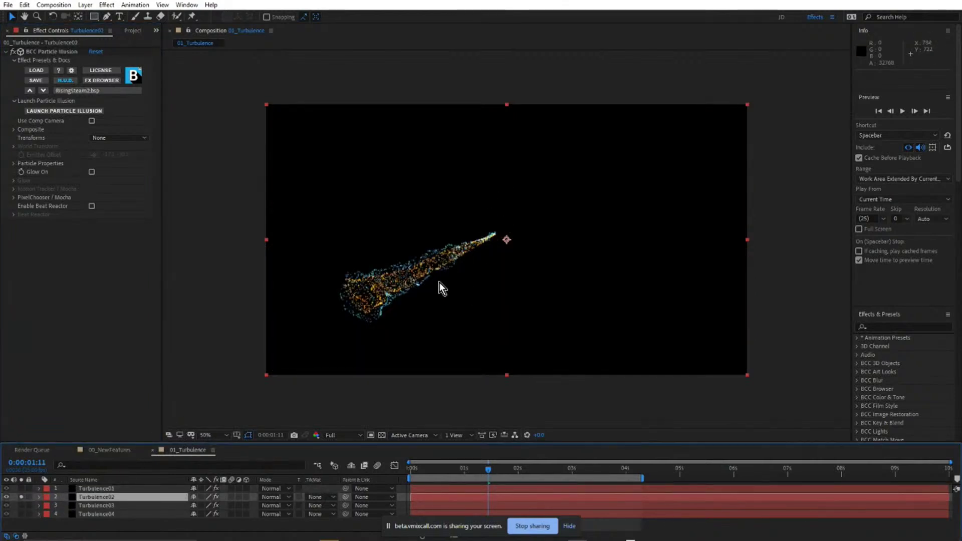
{"action": "key", "text": "period"}
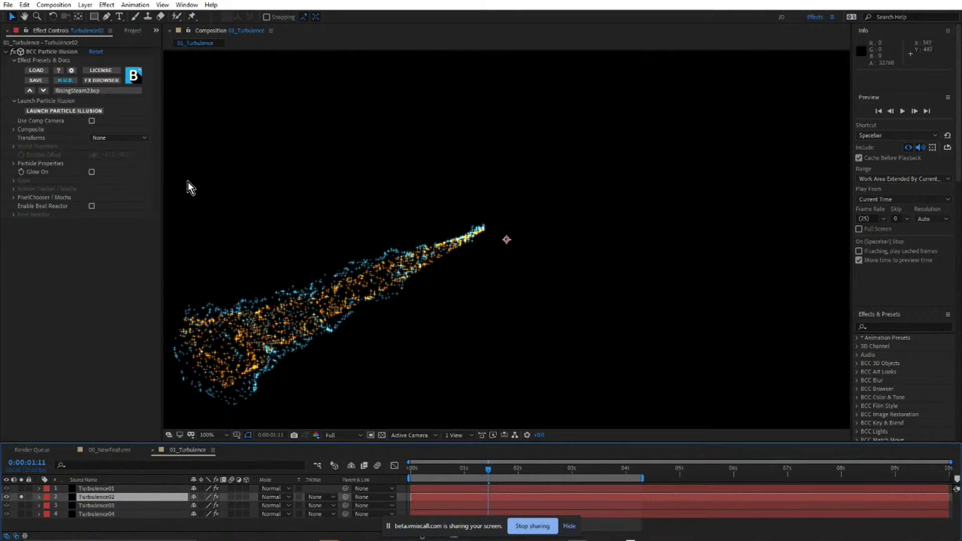
{"action": "left_click", "coordinate": [68, 111]}
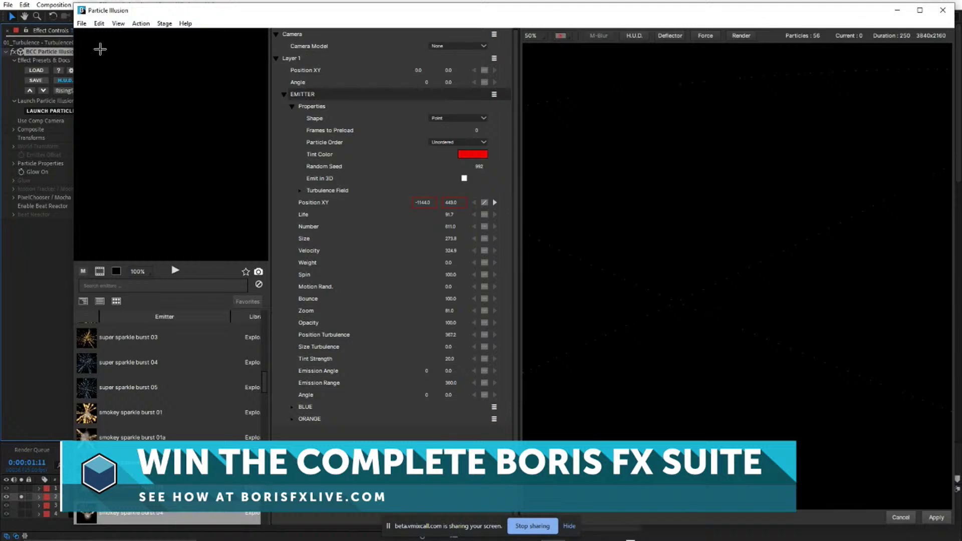
- Load the Edit layout in a maximized Particle Illusion window and hide the screen-sharing notice
{"action": "left_click_drag", "start_coordinate": [207, 15], "coordinate": [154, 15]}
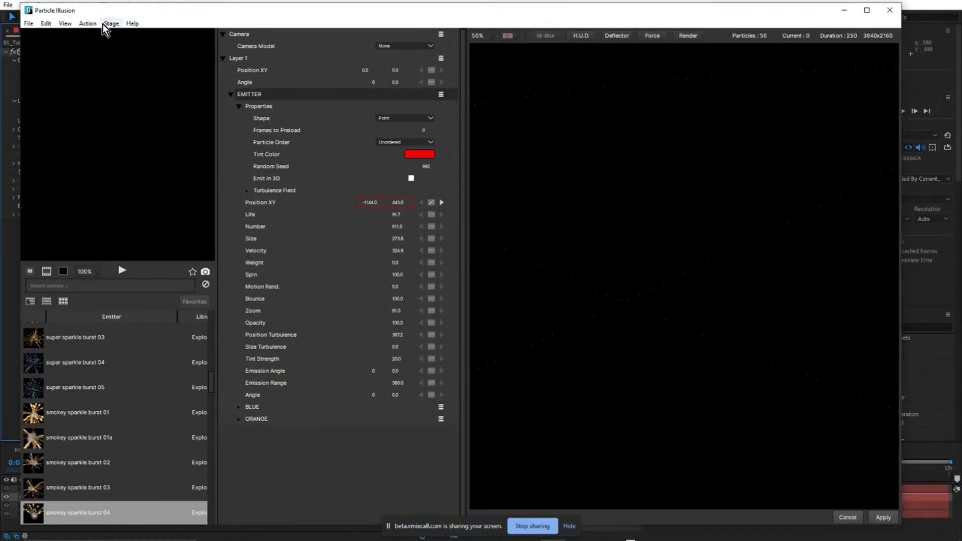
{"action": "left_click", "coordinate": [65, 24]}
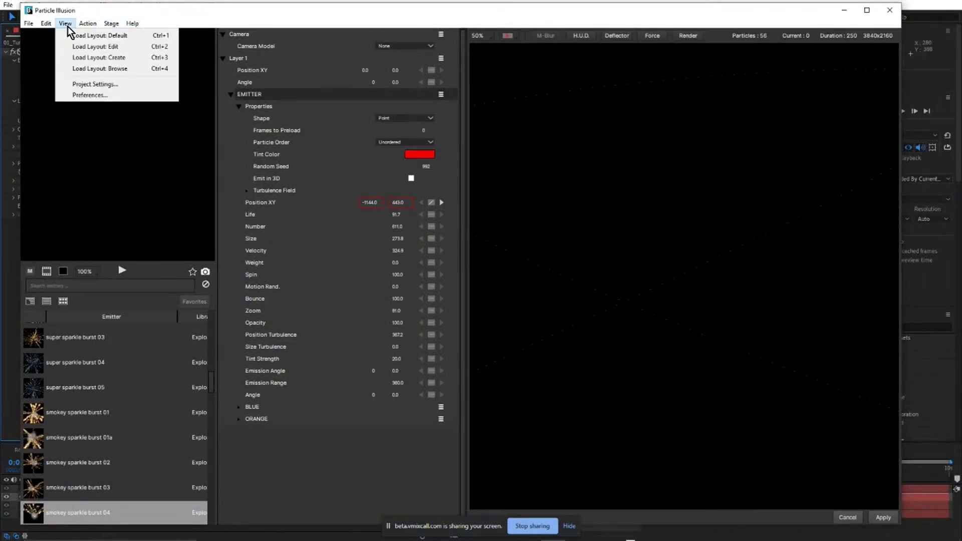
{"action": "left_click", "coordinate": [80, 47]}
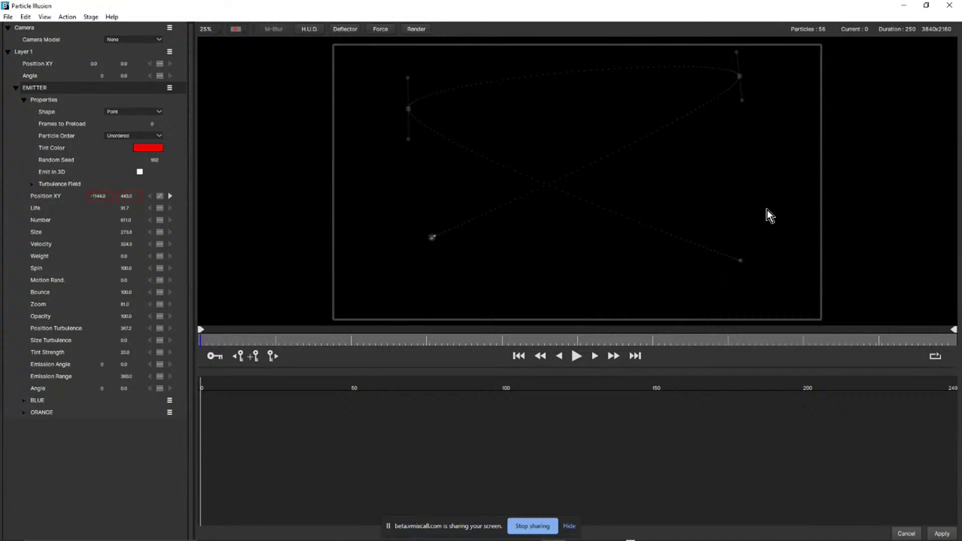
{"action": "mouse_move", "coordinate": [501, 536]}
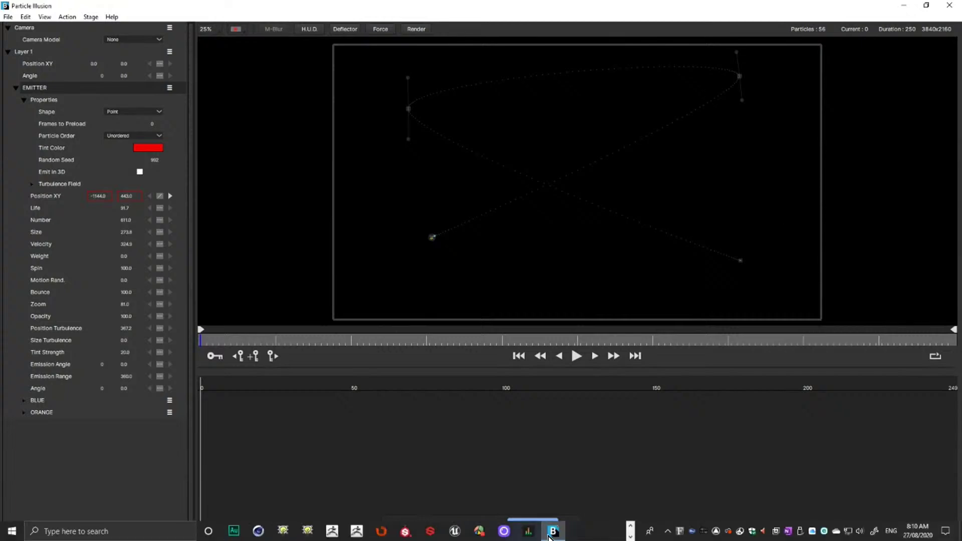
{"action": "left_click", "coordinate": [13, 531]}
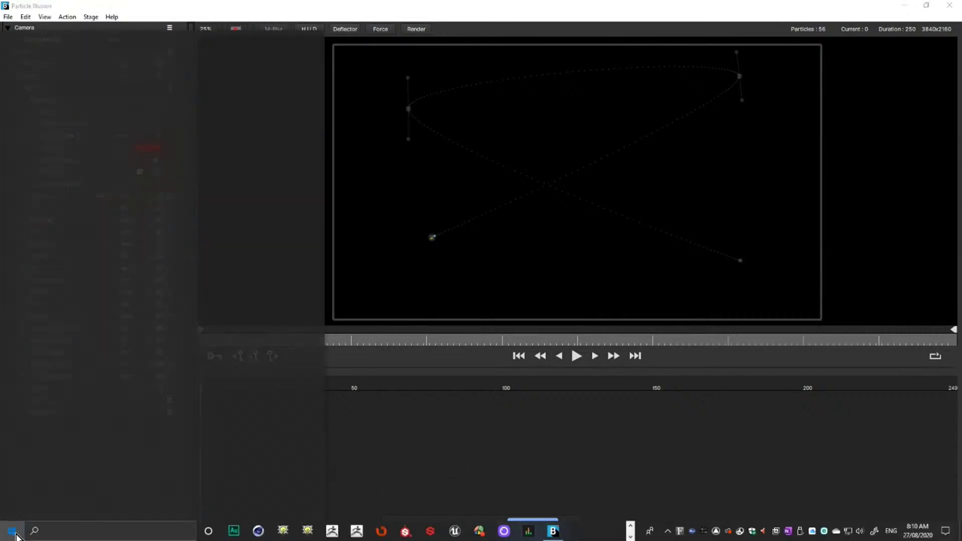
{"action": "left_click", "coordinate": [13, 531]}
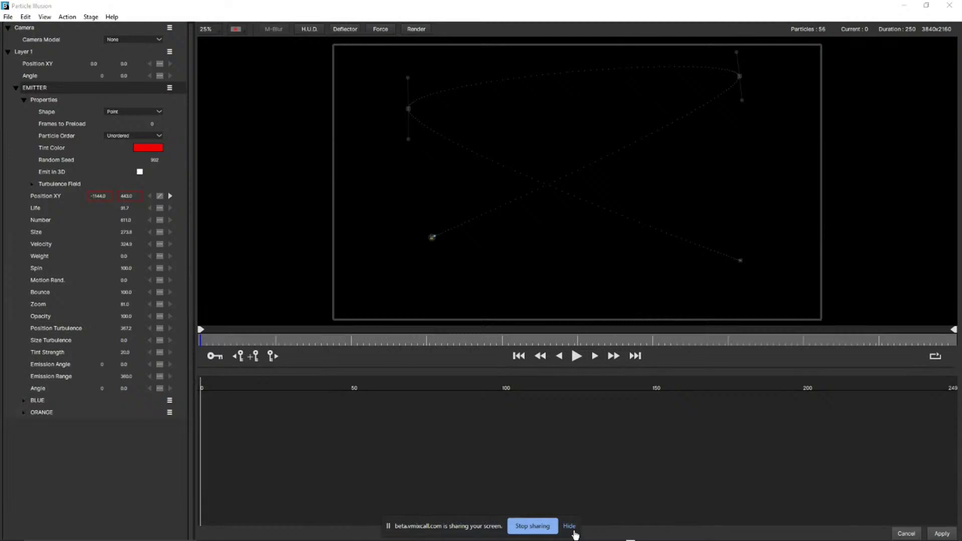
{"action": "left_click", "coordinate": [572, 528]}
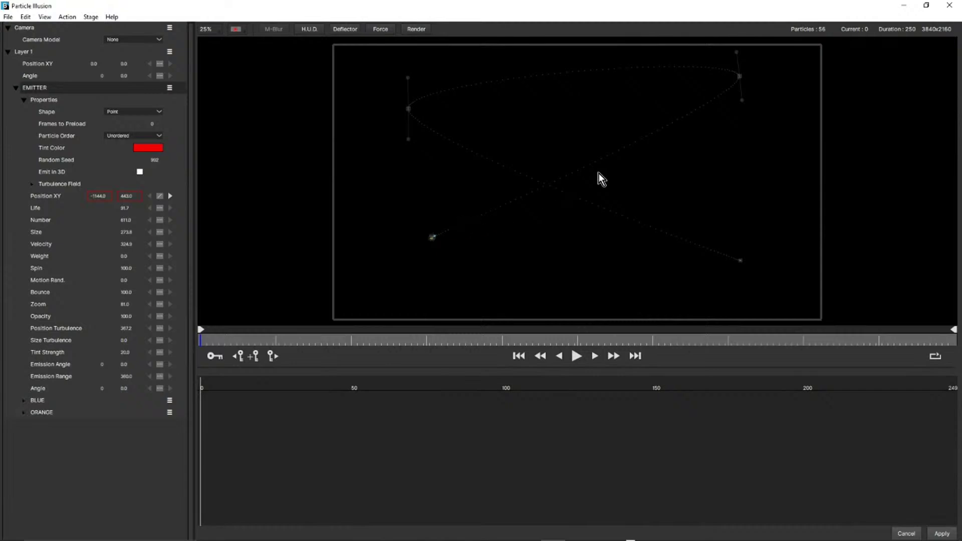
- Play the moving emitter's animation, stop it around frame 88, and scrub back to frame 47 to examine the particle trail
{"action": "left_click", "coordinate": [577, 357]}
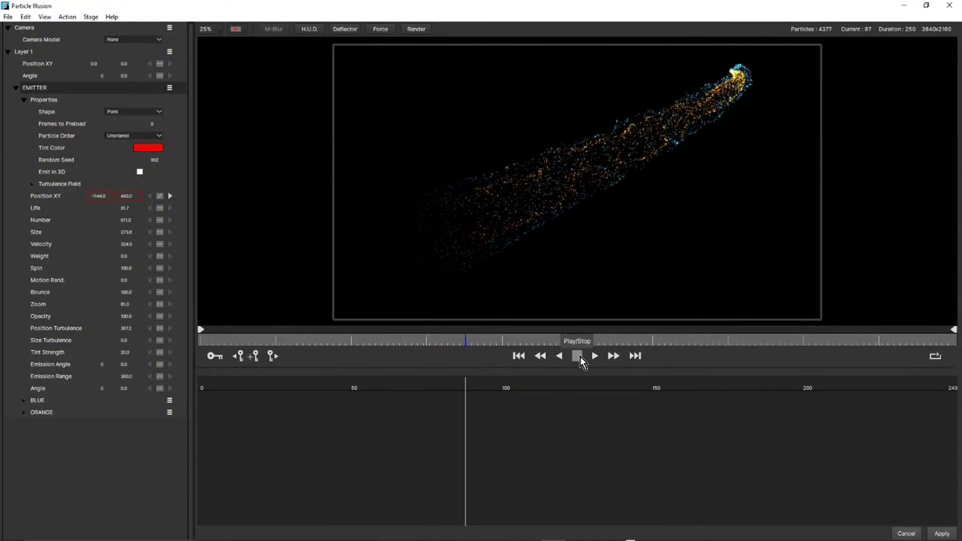
{"action": "left_click", "coordinate": [580, 360]}
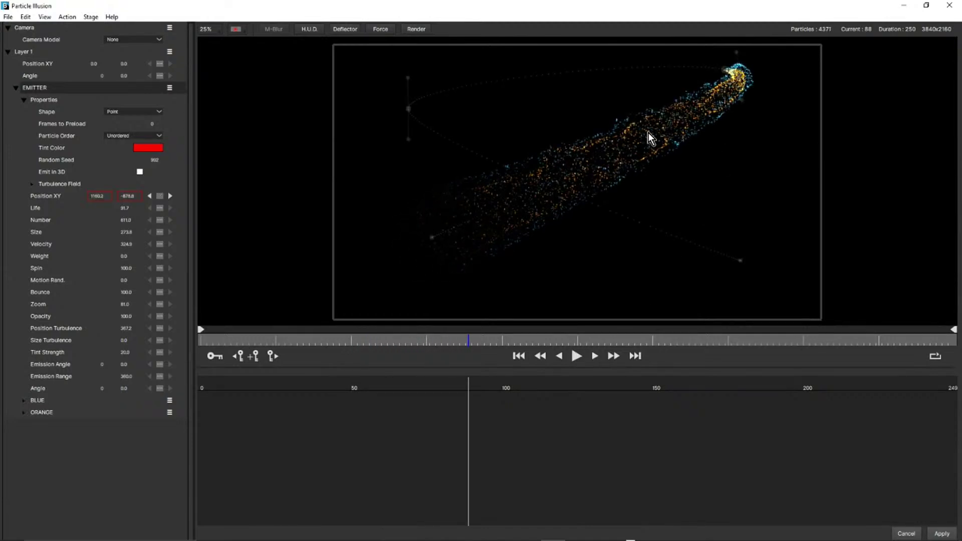
{"action": "scroll", "coordinate": [647, 133], "scroll_direction": "up", "scroll_amount": 1}
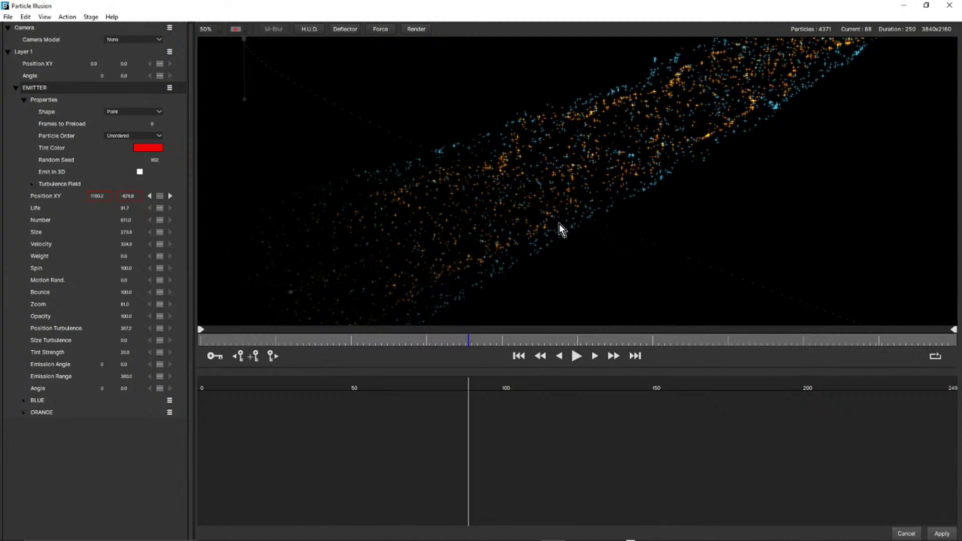
{"action": "left_click_drag", "start_coordinate": [485, 330], "coordinate": [342, 350]}
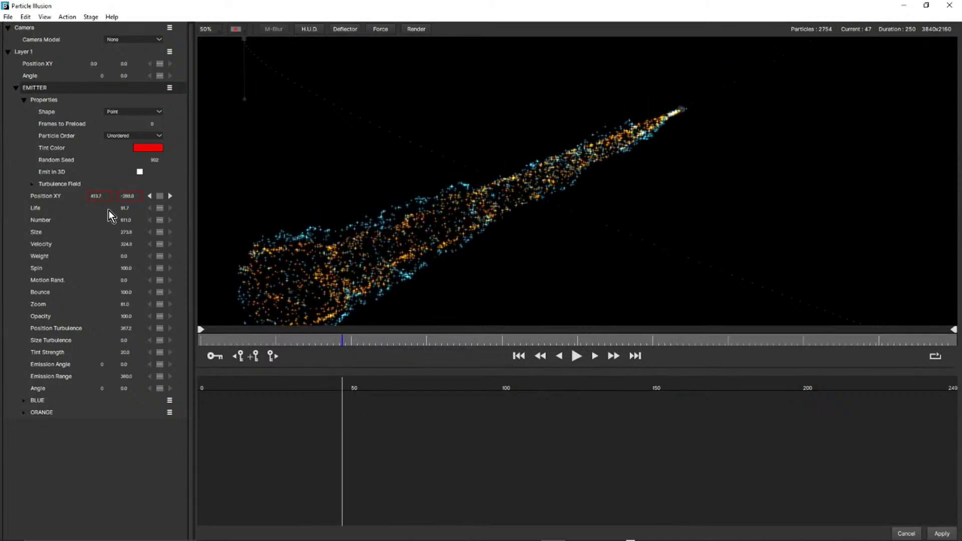
- Select the EMITTER and its BLUE and ORANGE particle types one after another to inspect the setup
{"action": "left_click", "coordinate": [38, 91]}
{"action": "left_click", "coordinate": [39, 402]}
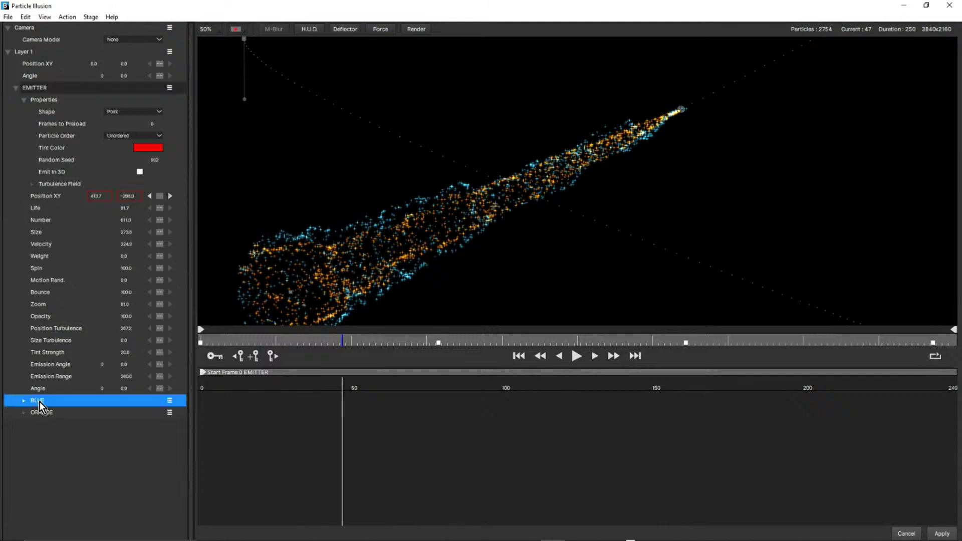
{"action": "left_click", "coordinate": [41, 413]}
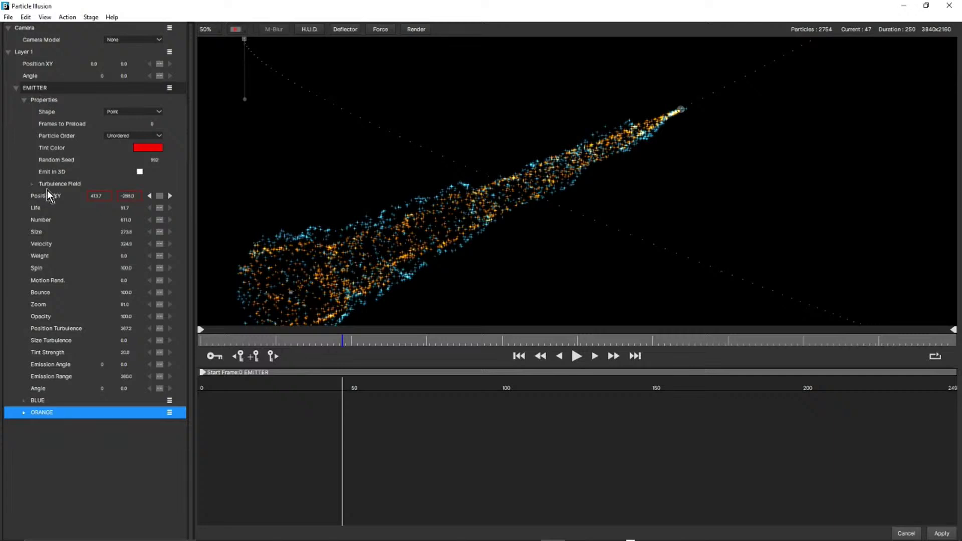
- Inspect the Turbulence Field settings of the EMITTER and then those of its BLUE particle type, including Frequency Scale
{"action": "left_click", "coordinate": [32, 186]}
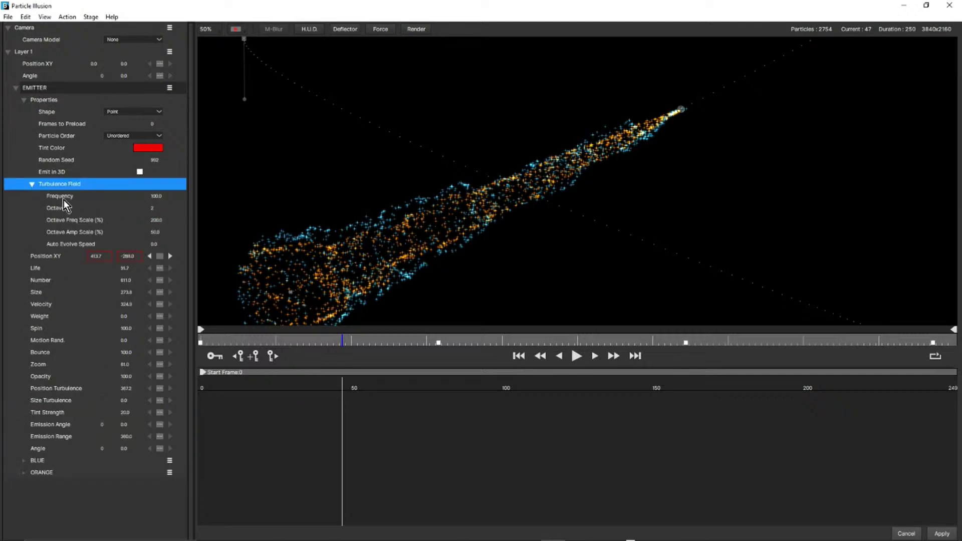
{"action": "left_click", "coordinate": [33, 185]}
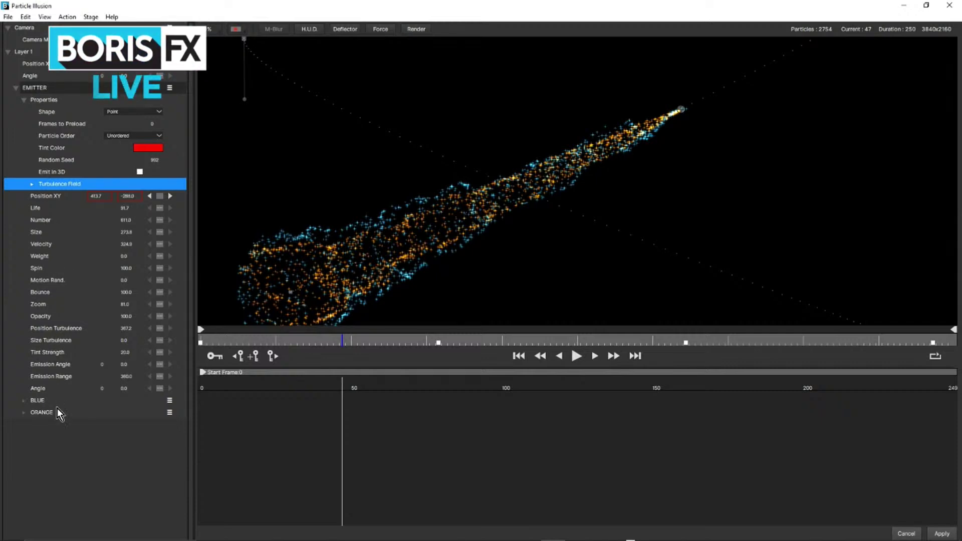
{"action": "left_click", "coordinate": [25, 401]}
{"action": "scroll", "coordinate": [75, 397], "scroll_direction": "down", "scroll_amount": 2}
{"action": "scroll", "coordinate": [74, 397], "scroll_direction": "down", "scroll_amount": 6}
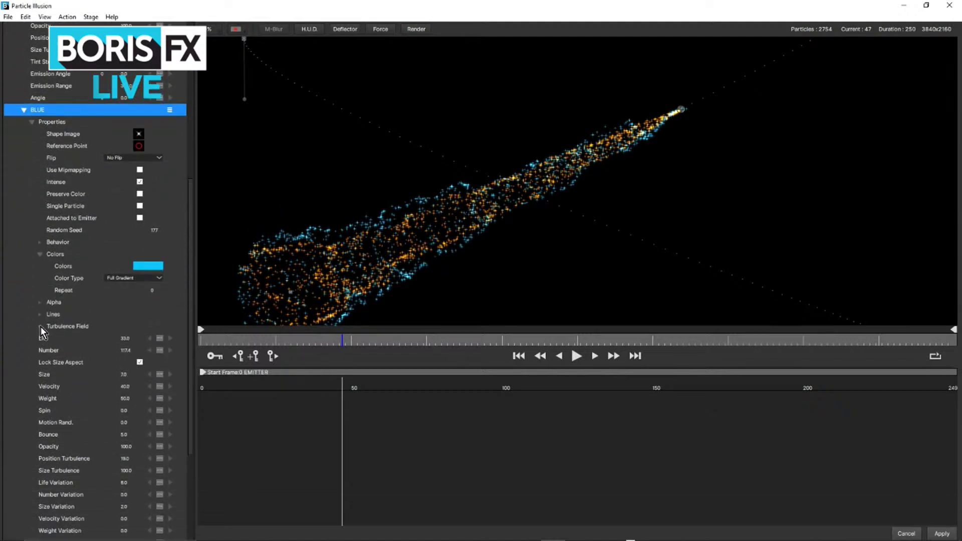
{"action": "left_click", "coordinate": [41, 327]}
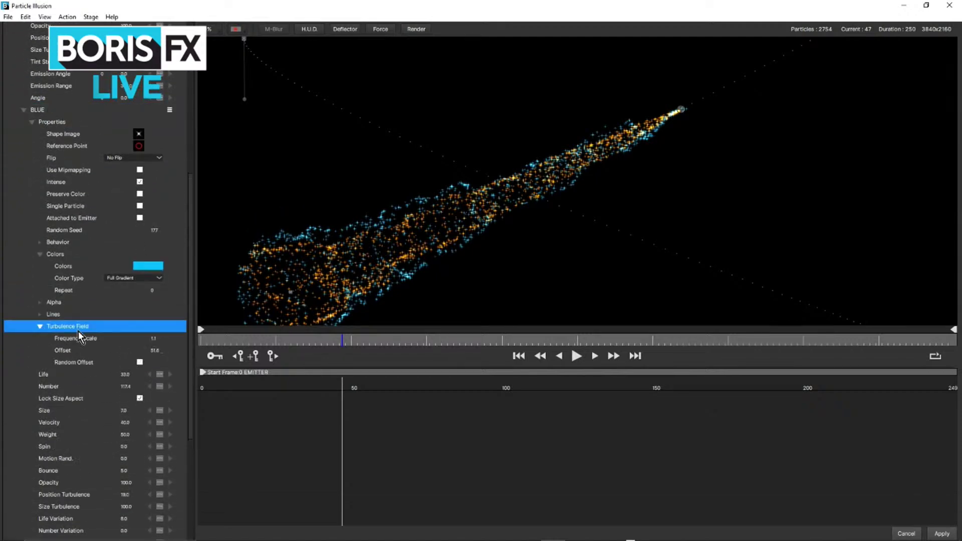
{"action": "left_click", "coordinate": [158, 340]}
{"action": "left_click_drag", "start_coordinate": [158, 340], "coordinate": [154, 339]}
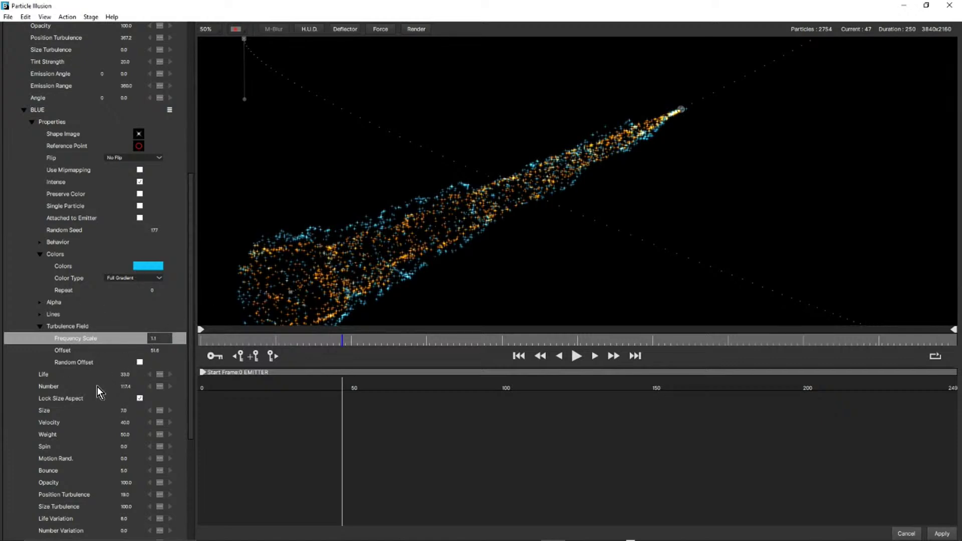
- Set the BLUE particle type's Position Turbulence to 44
{"action": "scroll", "coordinate": [97, 386], "scroll_direction": "down", "scroll_amount": 5}
{"action": "scroll", "coordinate": [97, 386], "scroll_direction": "up", "scroll_amount": 3}
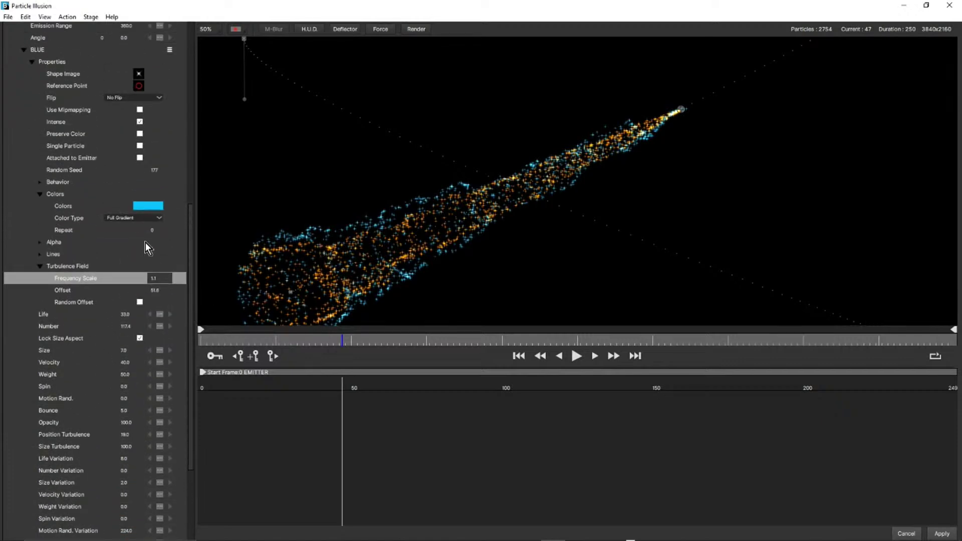
{"action": "scroll", "coordinate": [108, 308], "scroll_direction": "down", "scroll_amount": 3}
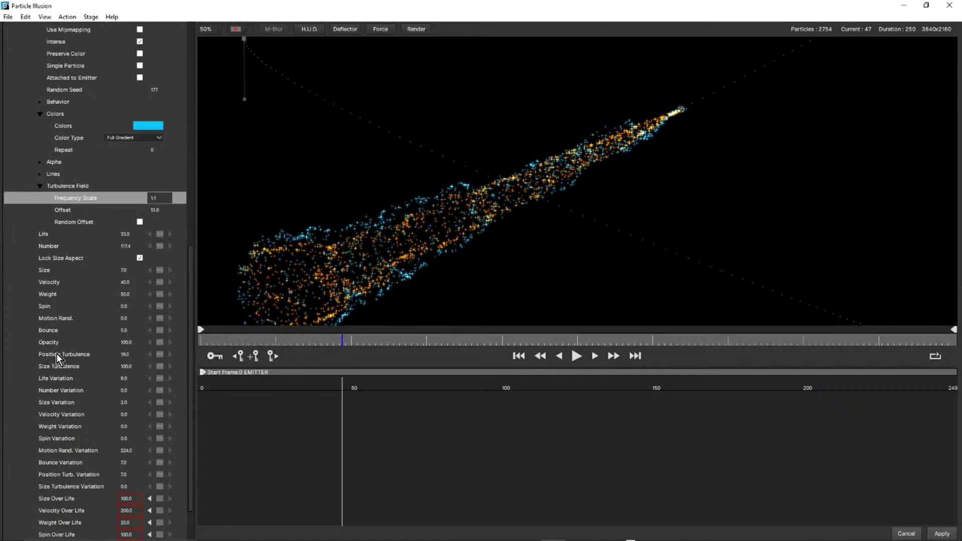
{"action": "left_click_drag", "start_coordinate": [116, 357], "coordinate": [136, 355]}
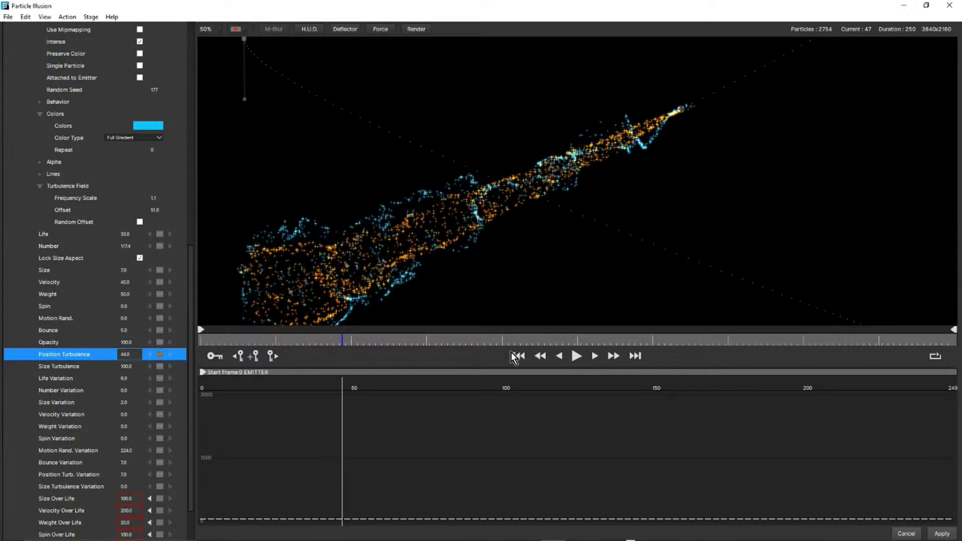
- Play the animation with the whole motion path in view to examine how turbulence affects the blue particles
{"action": "left_click", "coordinate": [579, 359]}
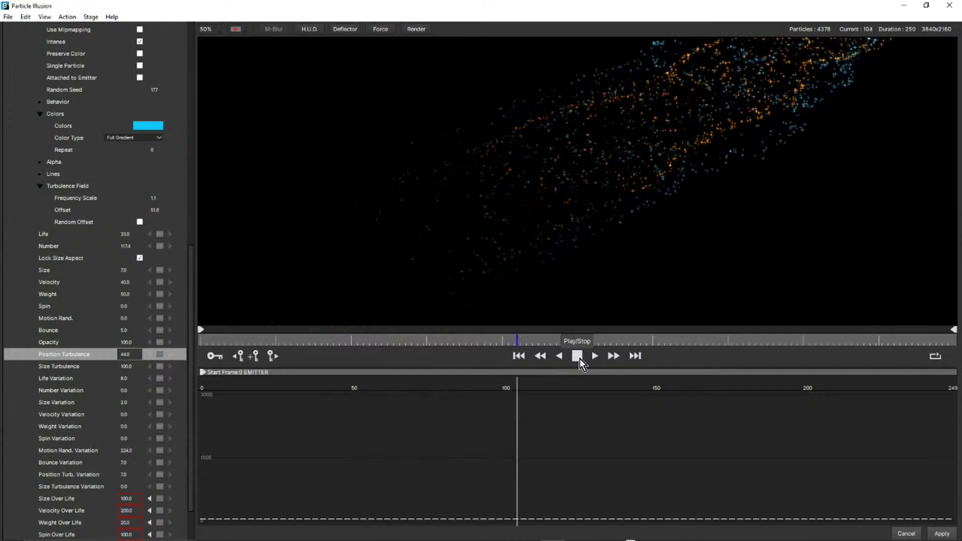
{"action": "left_click", "coordinate": [579, 359]}
{"action": "scroll", "coordinate": [574, 210], "scroll_direction": "down", "scroll_amount": 1}
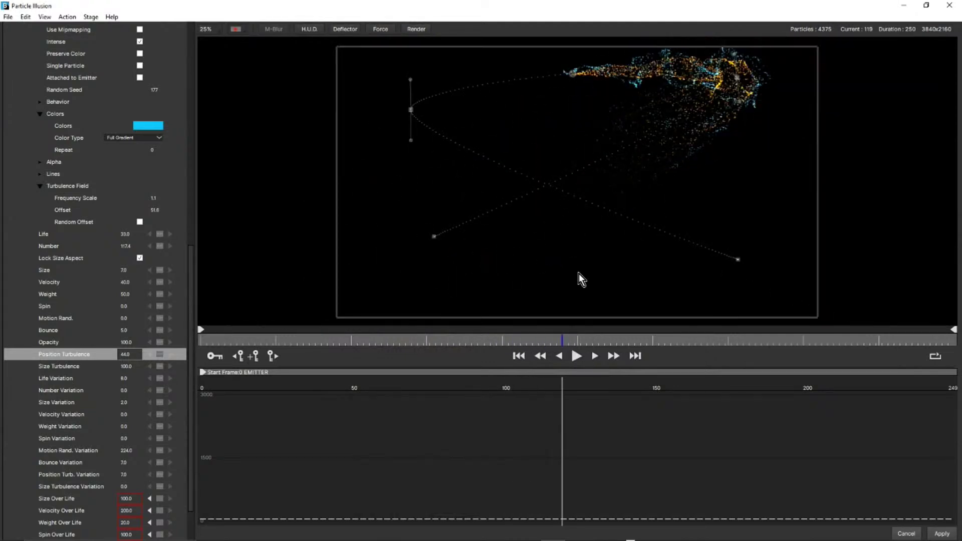
{"action": "left_click", "coordinate": [578, 355]}
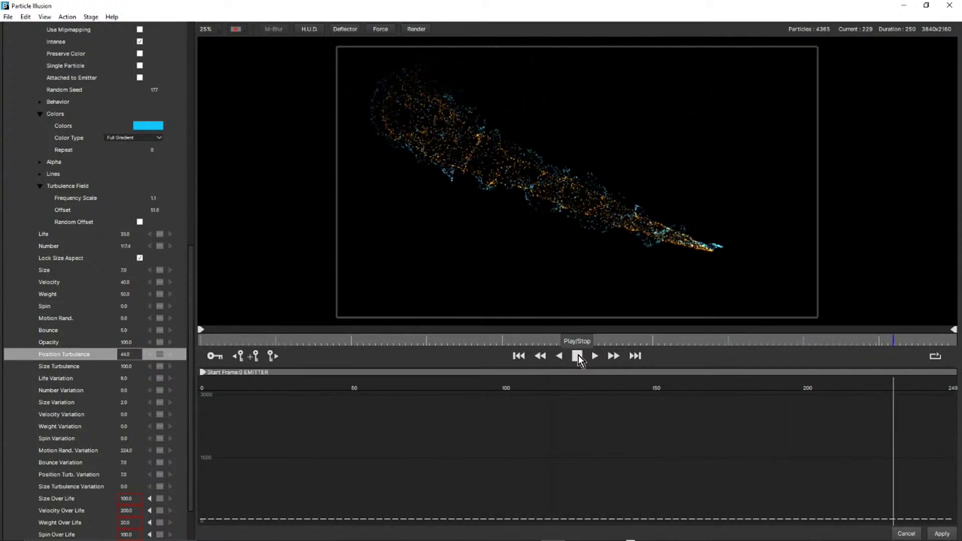
{"action": "left_click", "coordinate": [578, 355]}
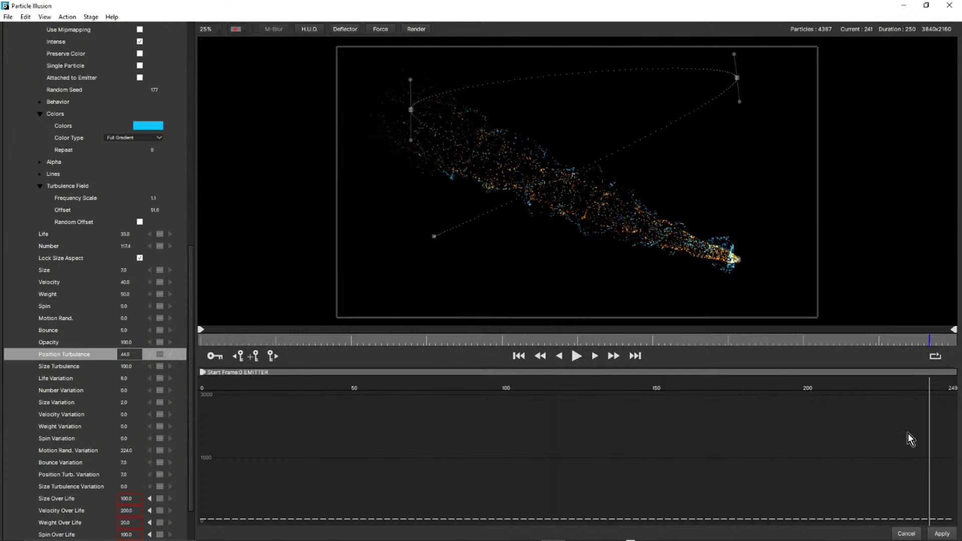
- Close Particle Illusion without applying the changes and solo the Turbulence03 layer in the 01_Turbulence composition, viewed at 100%
{"action": "left_click", "coordinate": [906, 534]}
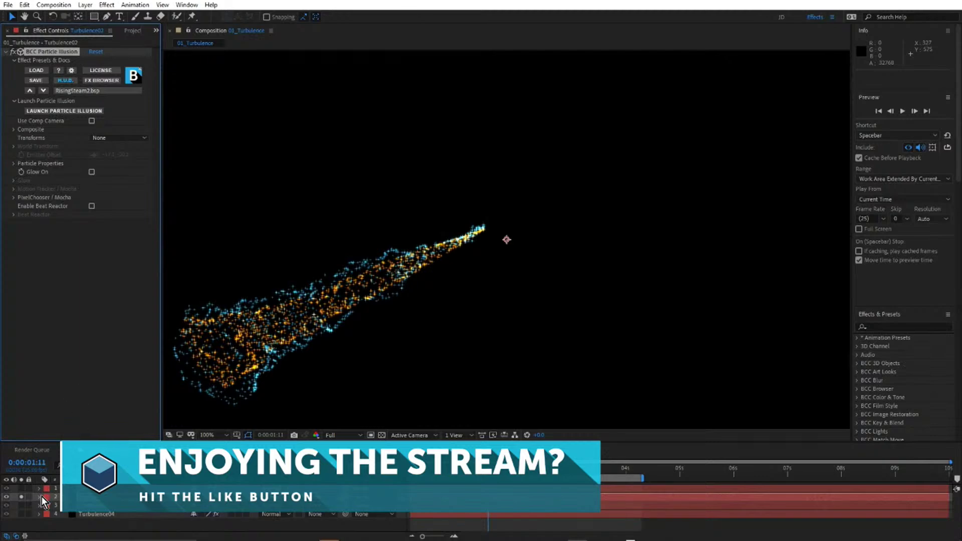
{"action": "left_click", "coordinate": [21, 505], "text": "alt"}
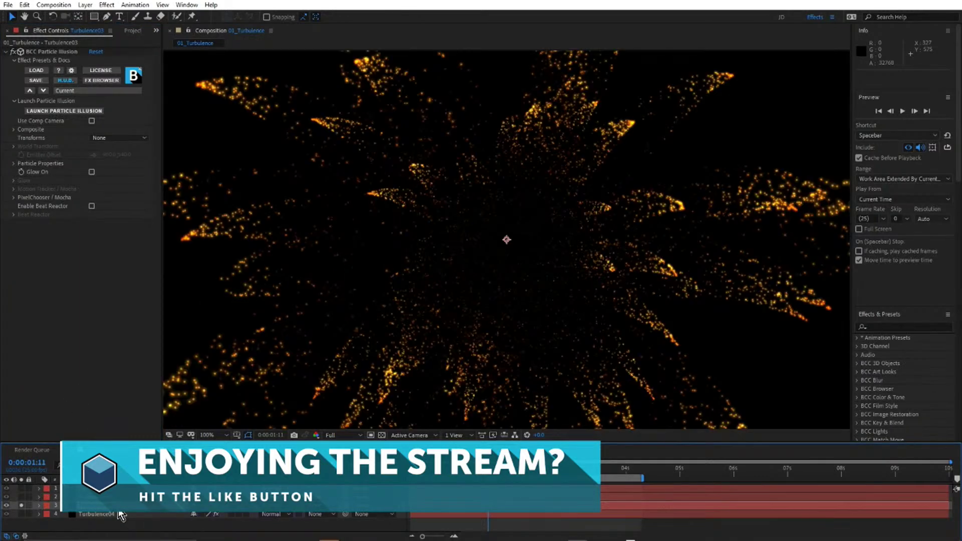
{"action": "scroll", "coordinate": [438, 244], "scroll_direction": "down", "scroll_amount": 2}
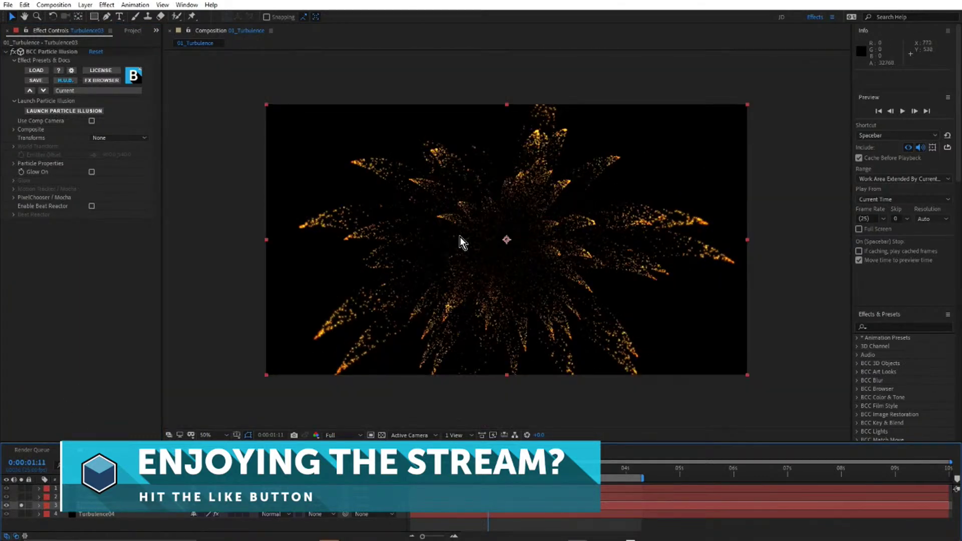
{"action": "key", "text": "slash"}
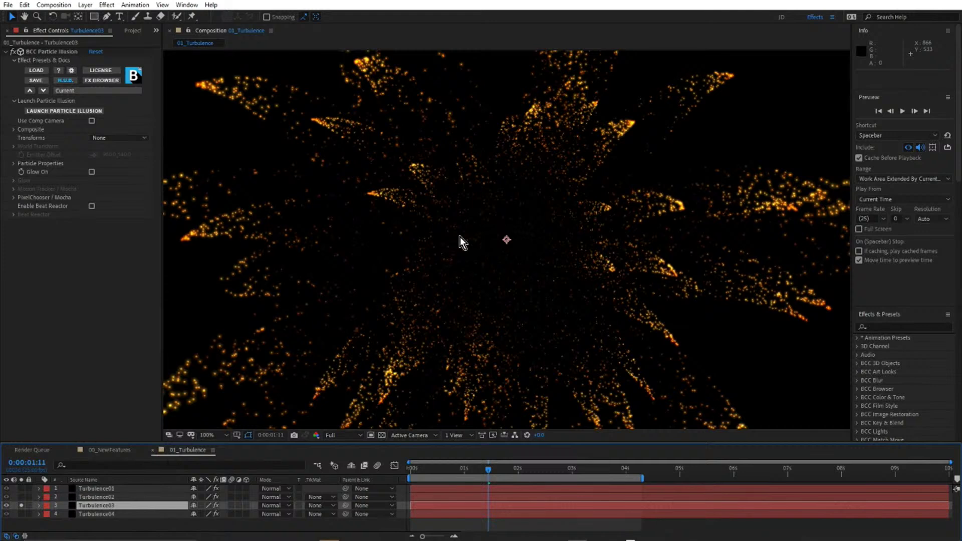
- Launch Particle Illusion from the Turbulence03 layer's effect and maximize its window
{"action": "left_click", "coordinate": [51, 110]}
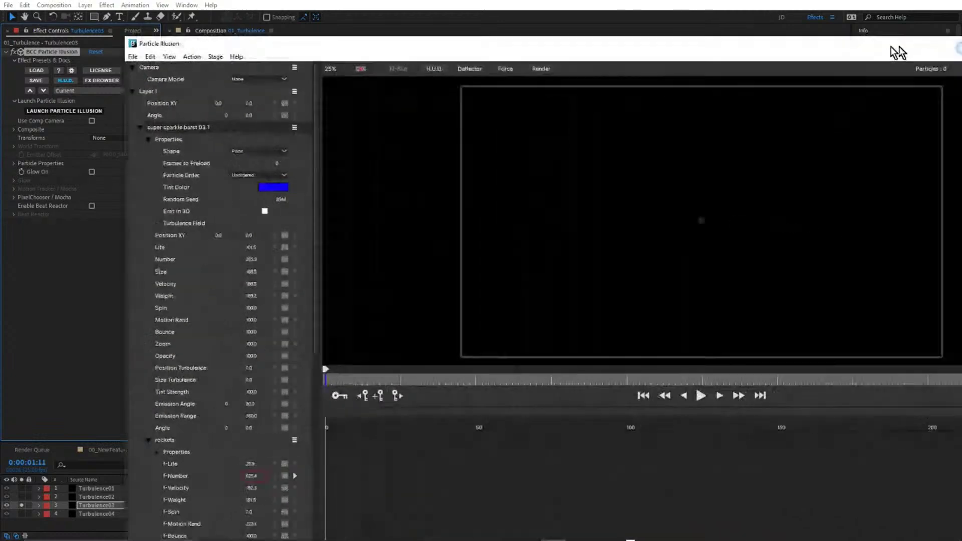
{"action": "left_click", "coordinate": [920, 37]}
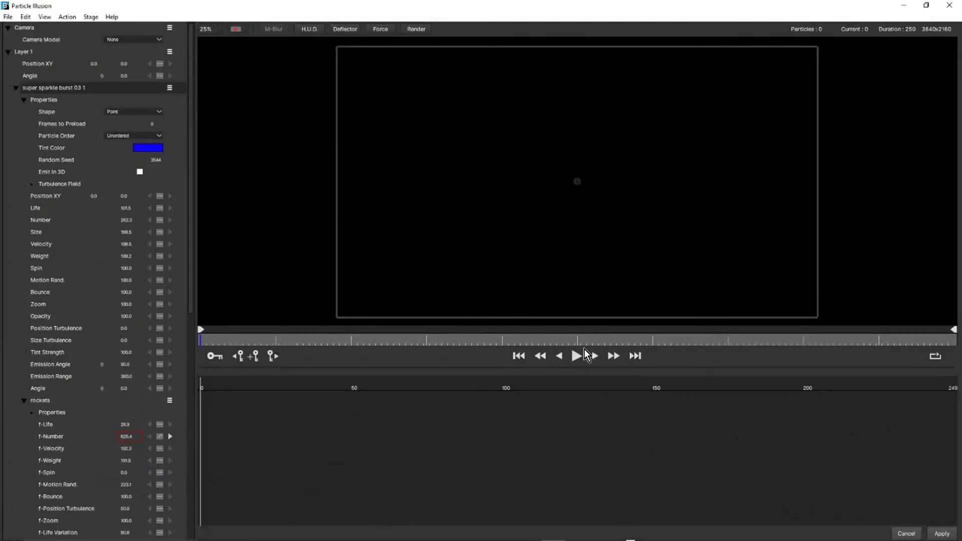
- Play the super sparkle burst animation several times, scrubbing back to frame 32 between runs, to examine the burst without emitter turbulence
{"action": "left_click", "coordinate": [576, 359]}
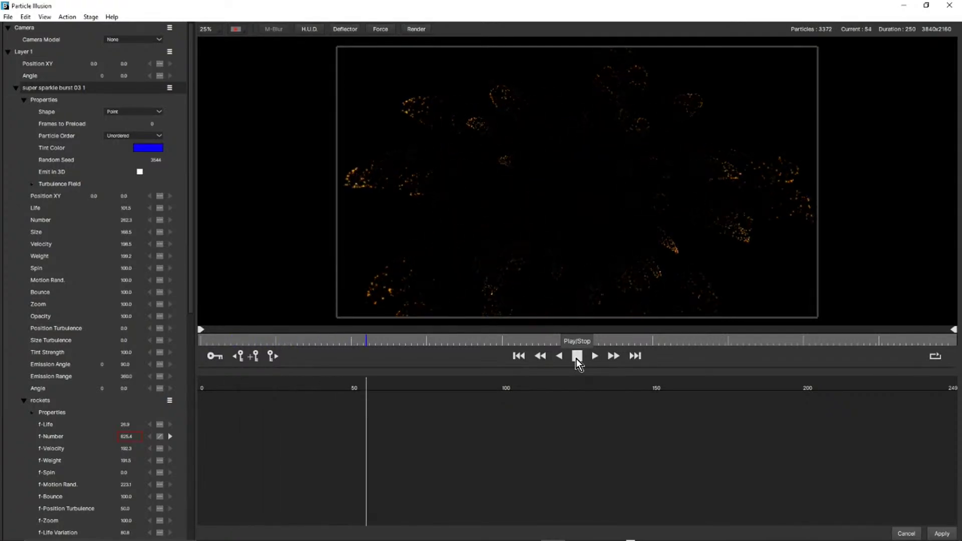
{"action": "left_click", "coordinate": [576, 359]}
{"action": "left_click_drag", "start_coordinate": [356, 342], "coordinate": [299, 345]}
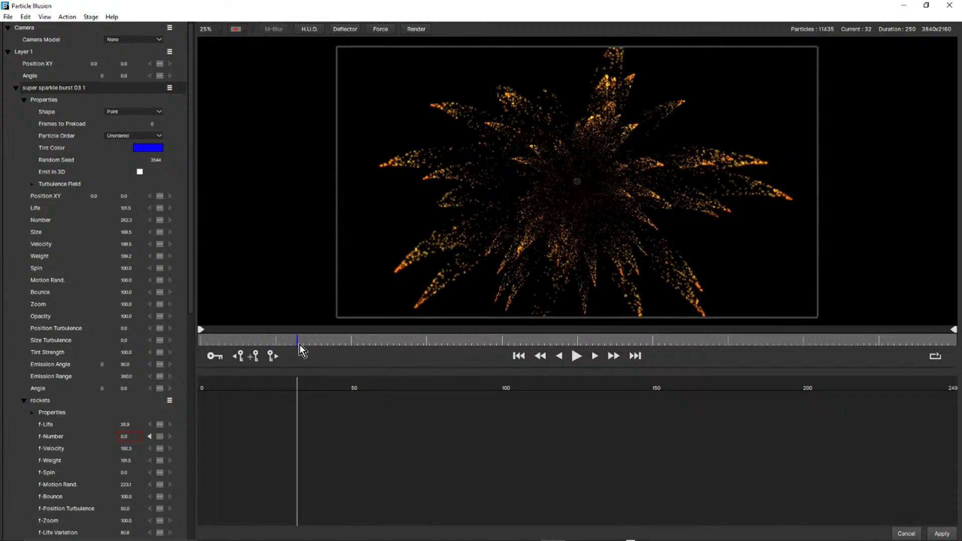
{"action": "left_click", "coordinate": [574, 355]}
{"action": "left_click", "coordinate": [574, 354]}
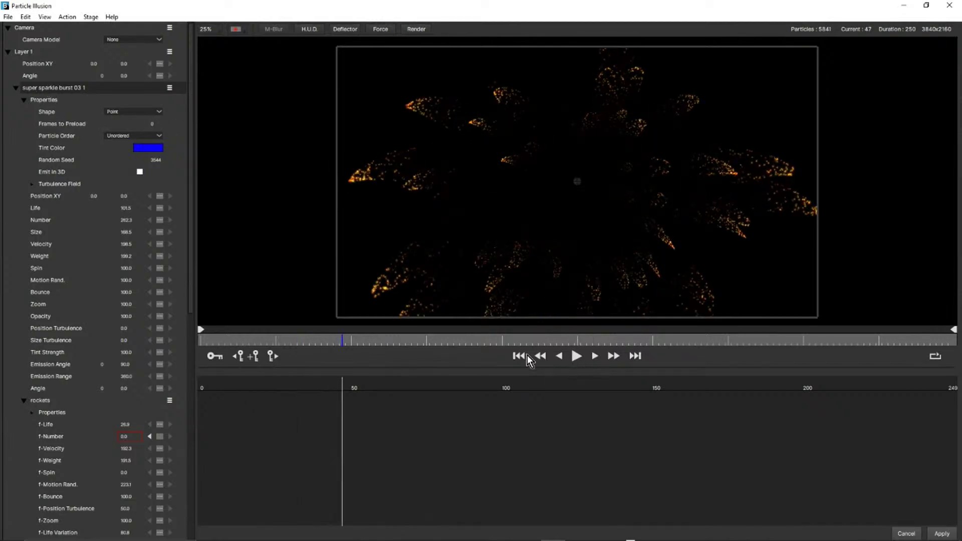
{"action": "left_click", "coordinate": [519, 356]}
{"action": "left_click", "coordinate": [577, 356]}
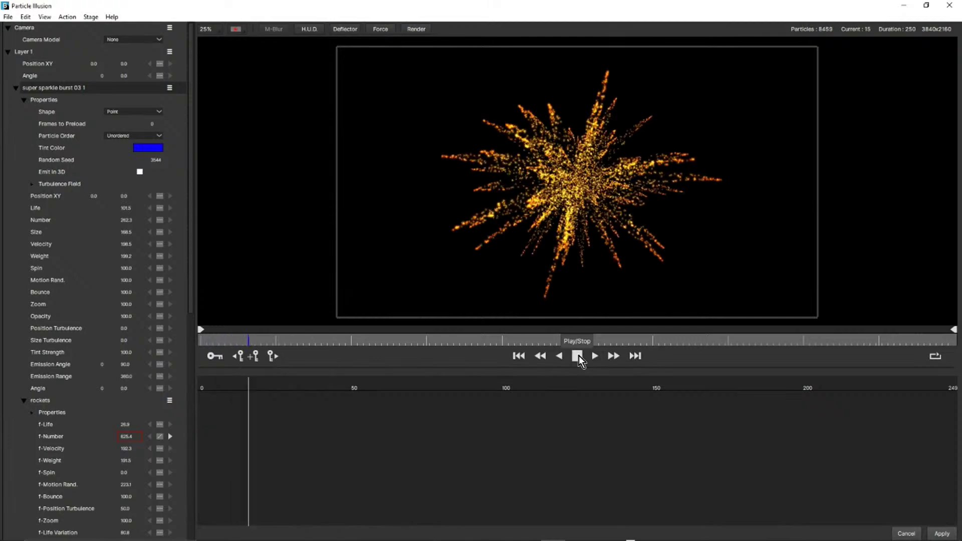
{"action": "left_click", "coordinate": [578, 356]}
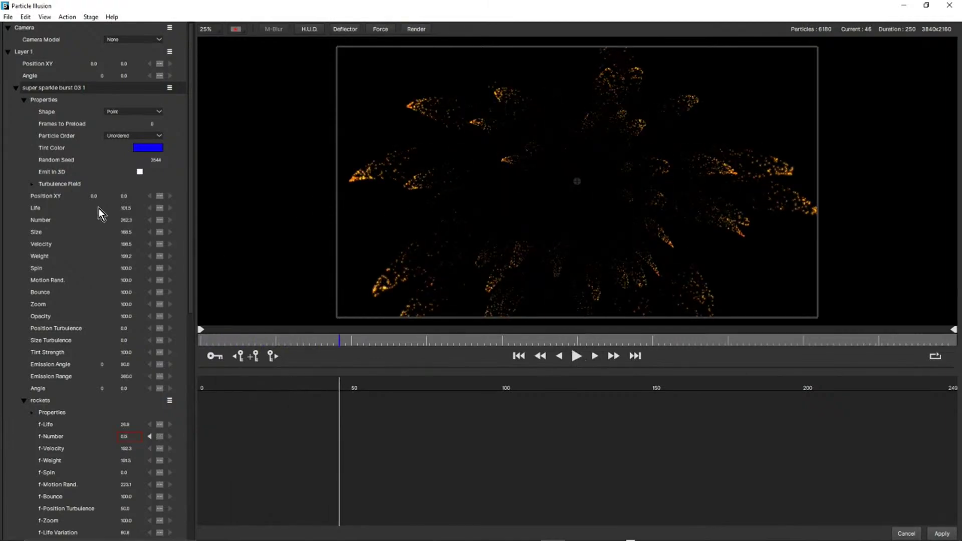
- Check the super sparkle burst emitter's Turbulence Field settings and raise its Position Turbulence to 59
{"action": "left_click", "coordinate": [32, 187]}
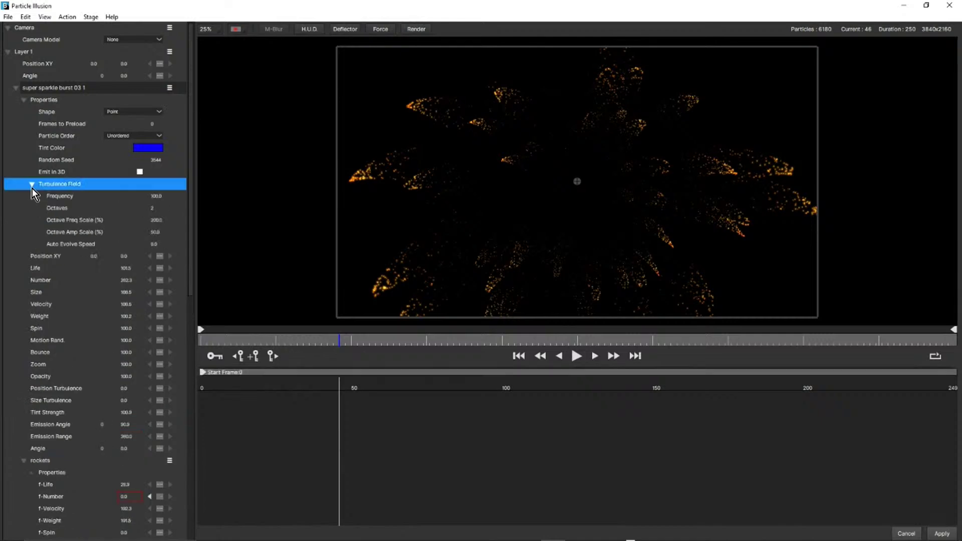
{"action": "left_click", "coordinate": [32, 185]}
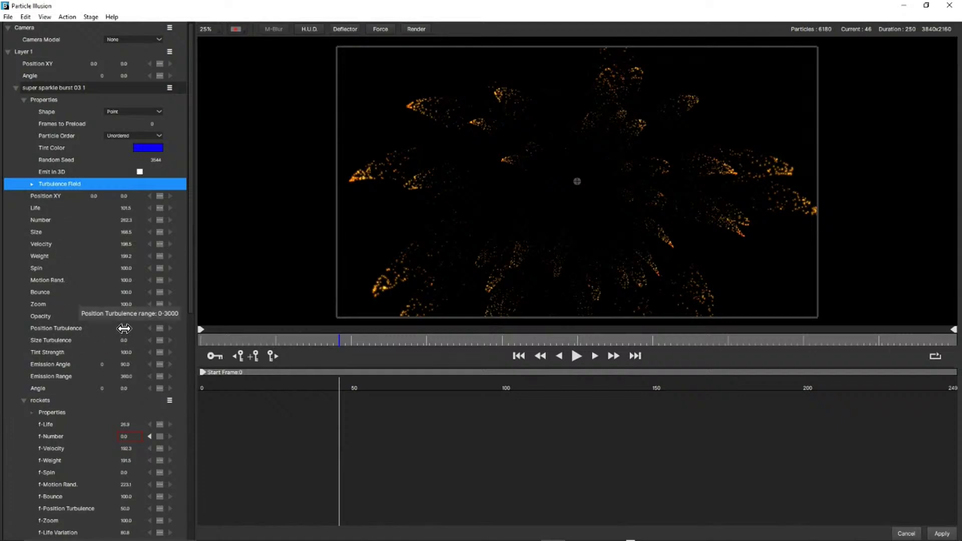
{"action": "left_click_drag", "start_coordinate": [124, 329], "coordinate": [159, 328]}
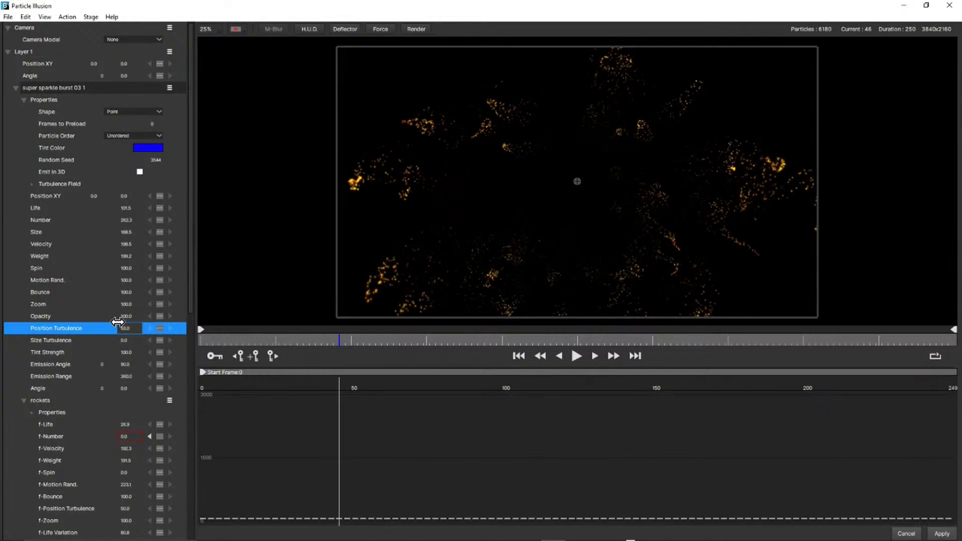
- Replay the turbulent burst from the start several times and scrub to frame 30 to examine the distorted trails
{"action": "left_click", "coordinate": [523, 357]}
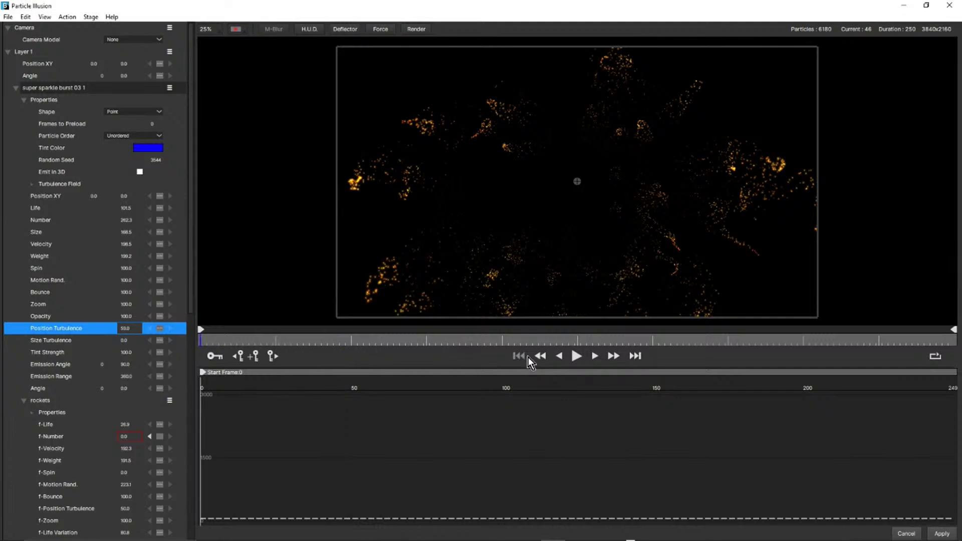
{"action": "left_click", "coordinate": [577, 356]}
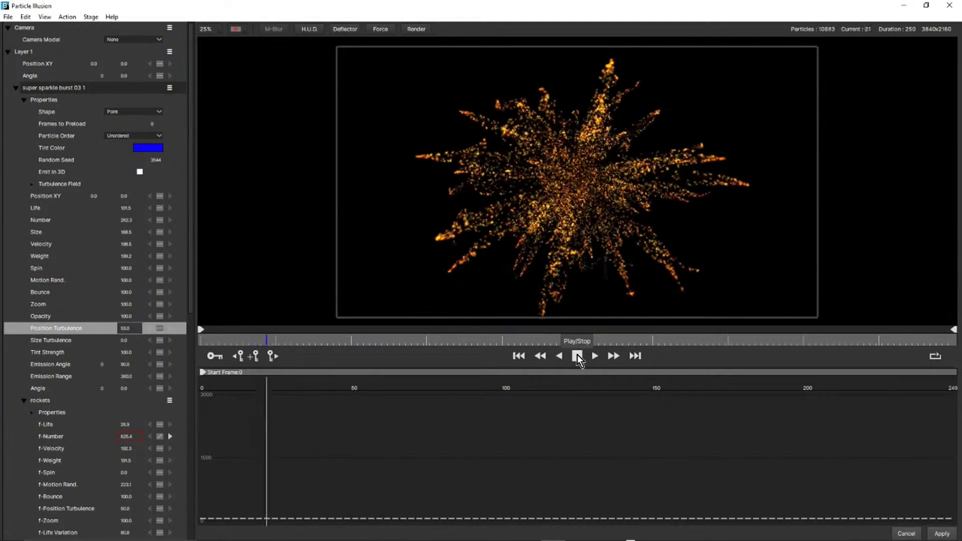
{"action": "left_click", "coordinate": [578, 356]}
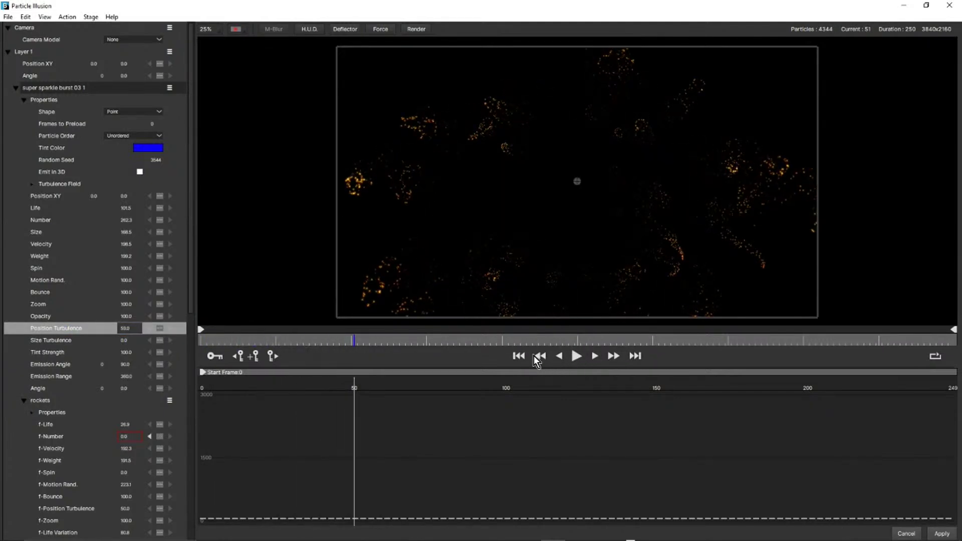
{"action": "left_click", "coordinate": [521, 355]}
{"action": "left_click", "coordinate": [579, 360]}
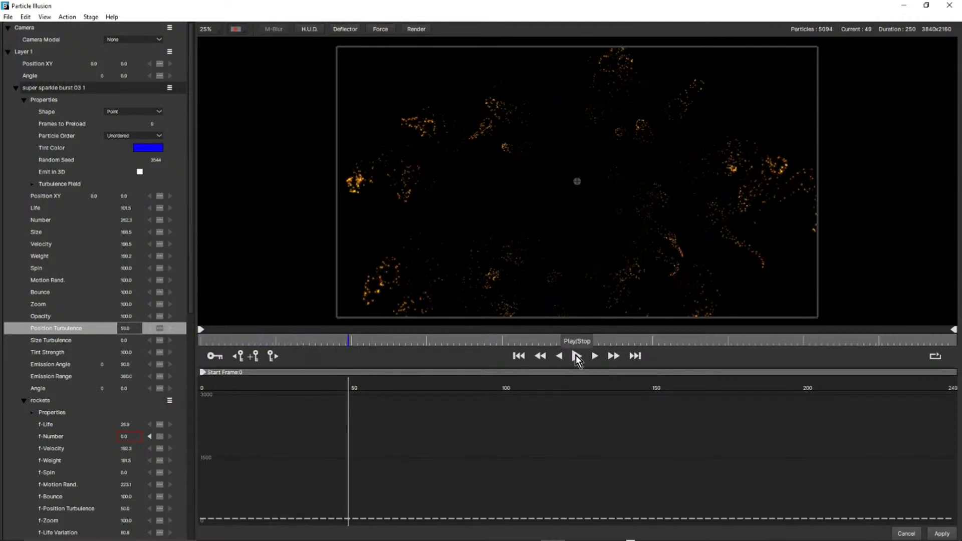
{"action": "key", "text": "space"}
{"action": "left_click", "coordinate": [520, 356]}
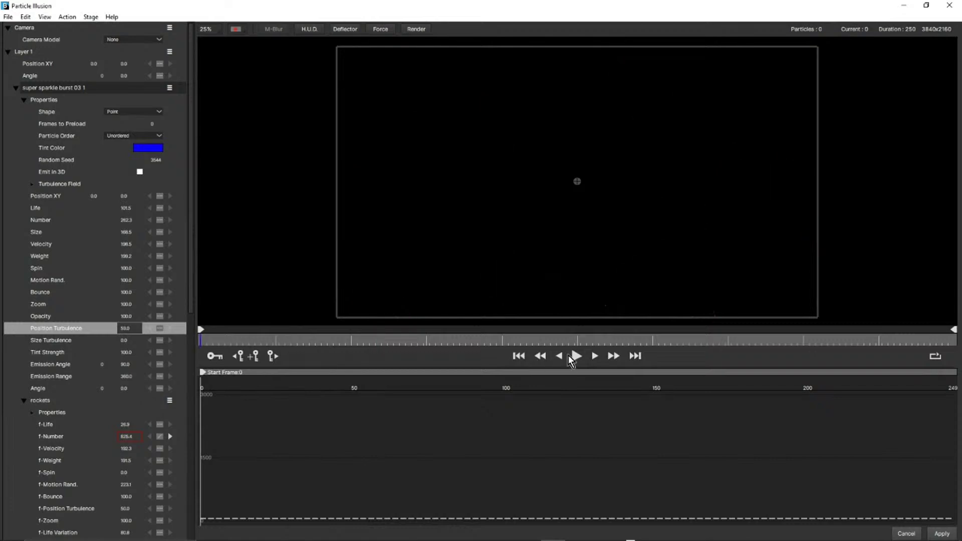
{"action": "left_click", "coordinate": [576, 354]}
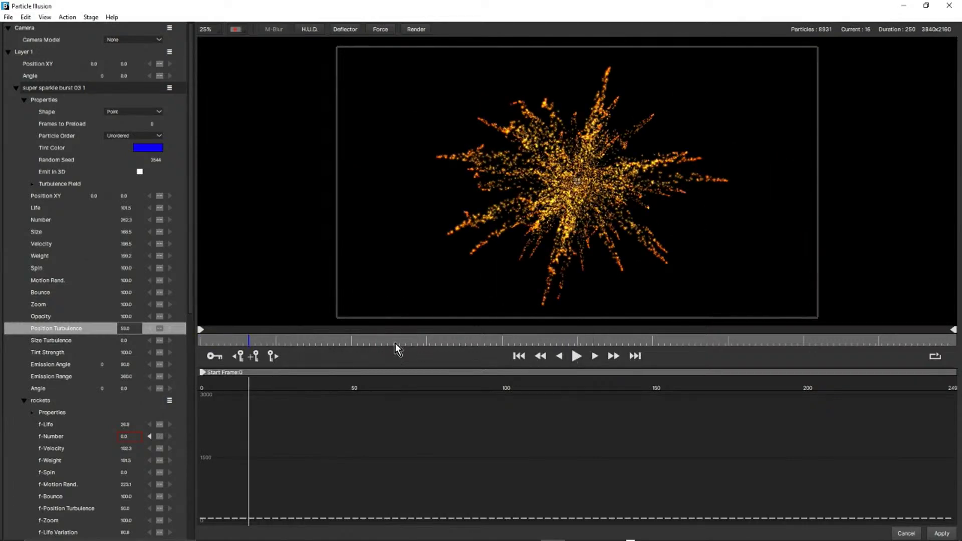
{"action": "left_click_drag", "start_coordinate": [246, 338], "coordinate": [291, 335]}
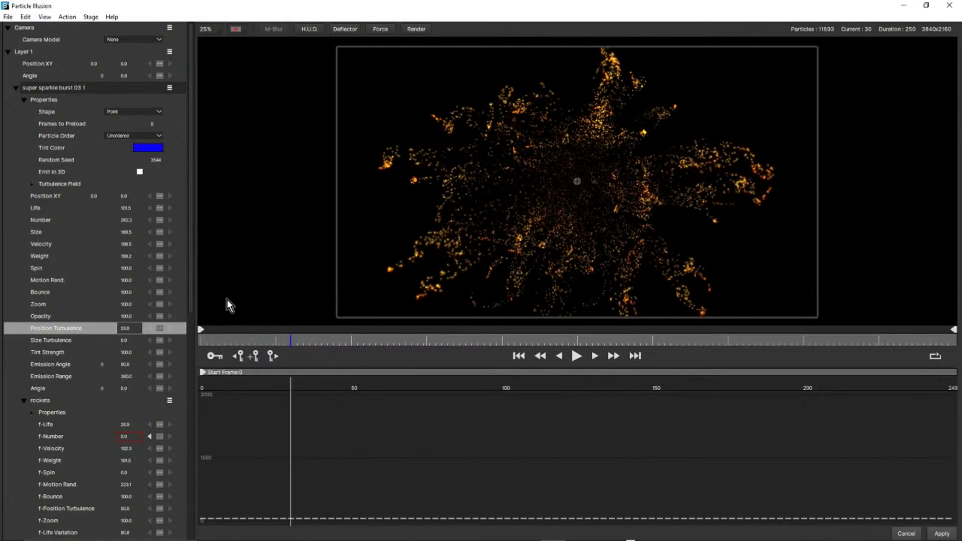
- Display the graph of the f-Position Turb. Over Life parameter for the super sparkle burst's rockets particle type
{"action": "left_click_drag", "start_coordinate": [193, 314], "coordinate": [205, 410]}
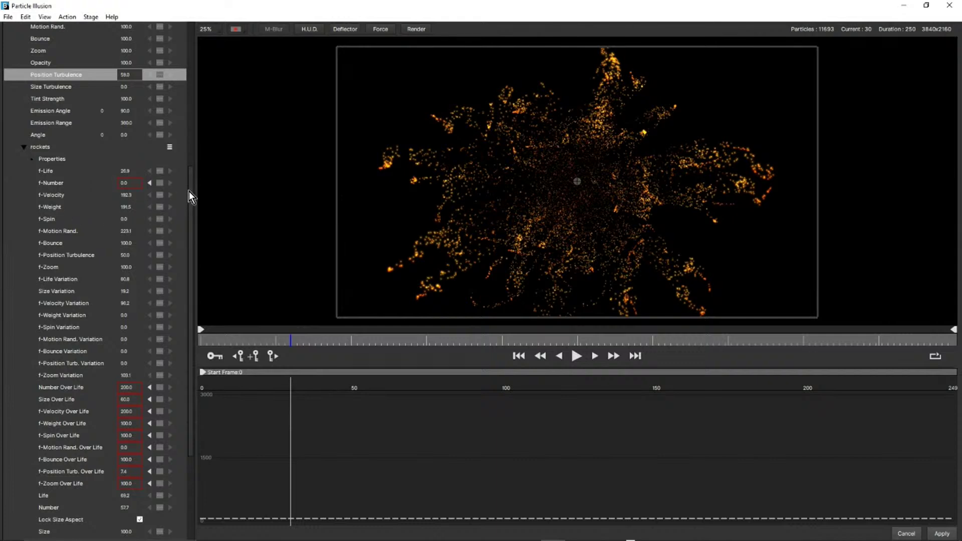
{"action": "left_click_drag", "start_coordinate": [192, 192], "coordinate": [199, 277]}
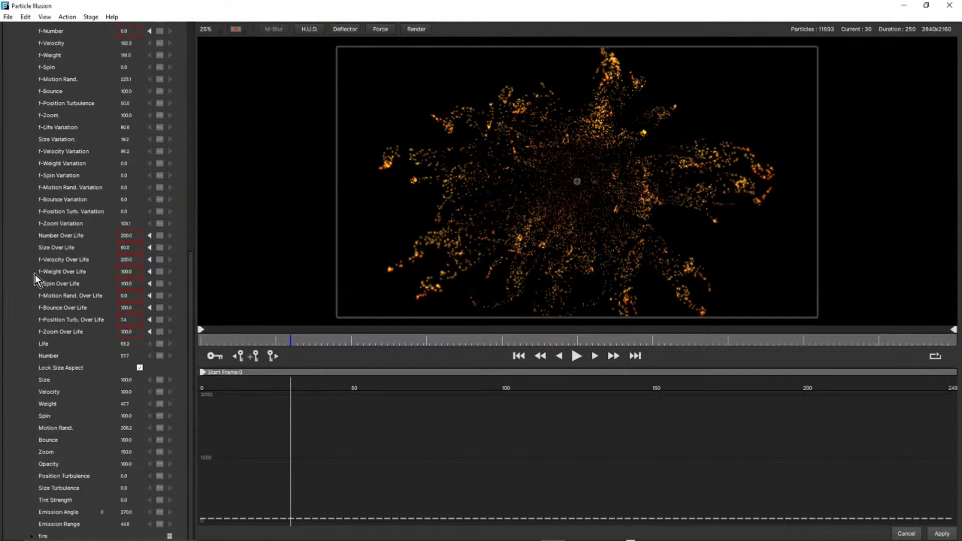
{"action": "left_click", "coordinate": [56, 321]}
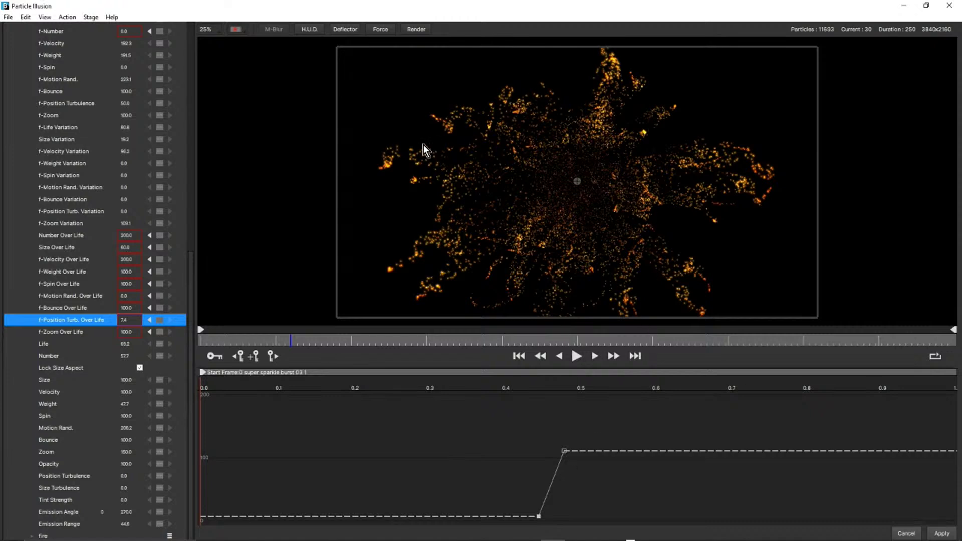
- Play the burst from the first frame several times to examine how the rockets' turbulence develops over their life
{"action": "left_click", "coordinate": [519, 357]}
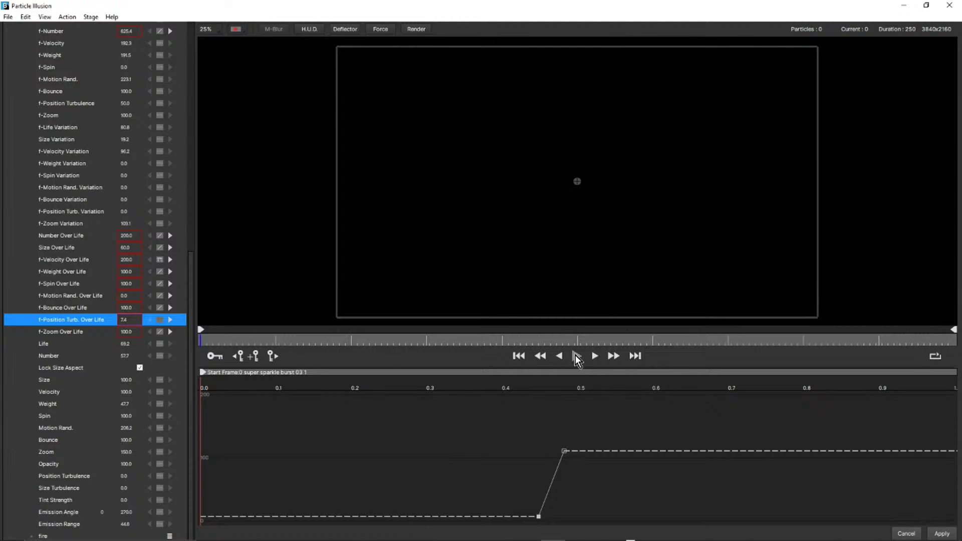
{"action": "left_click", "coordinate": [577, 357]}
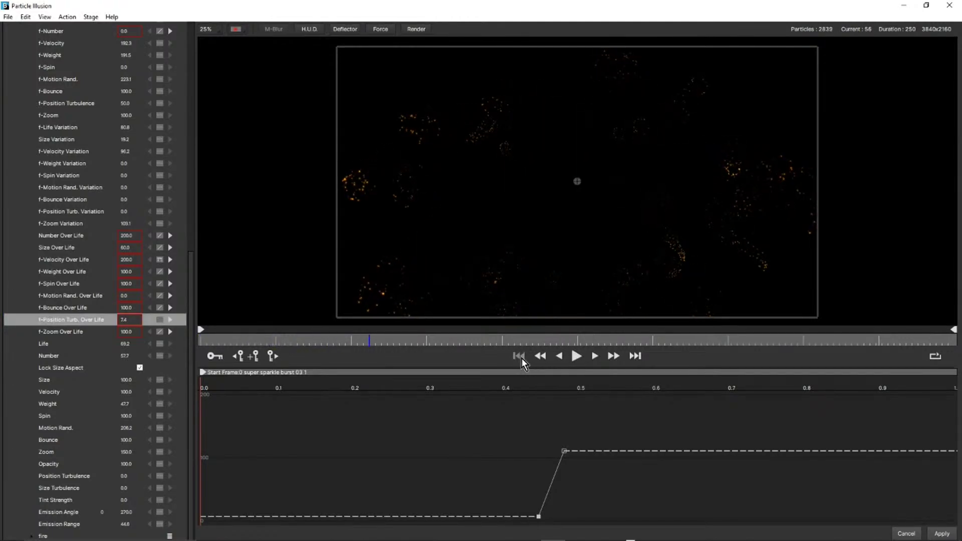
{"action": "left_click", "coordinate": [577, 356]}
{"action": "left_click", "coordinate": [521, 356]}
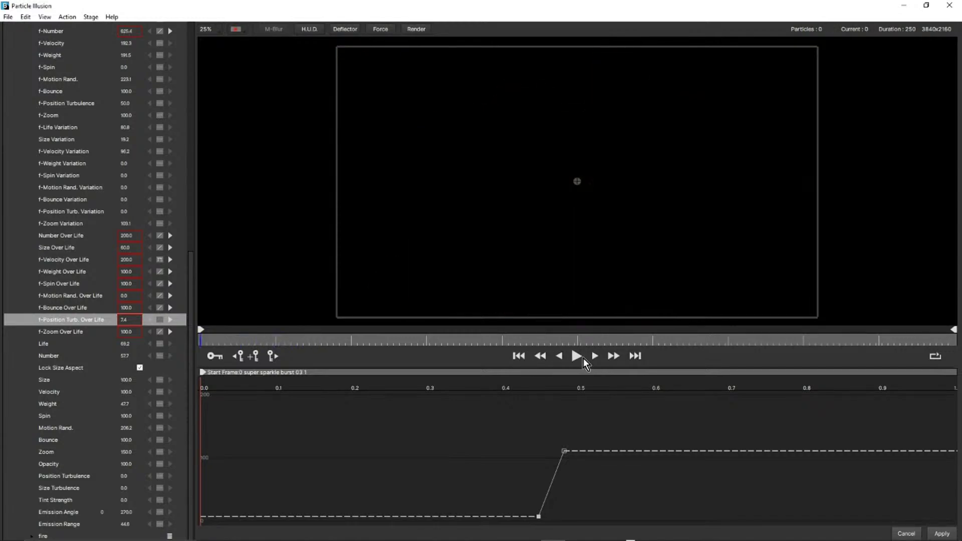
{"action": "left_click", "coordinate": [577, 356]}
{"action": "left_click", "coordinate": [520, 356]}
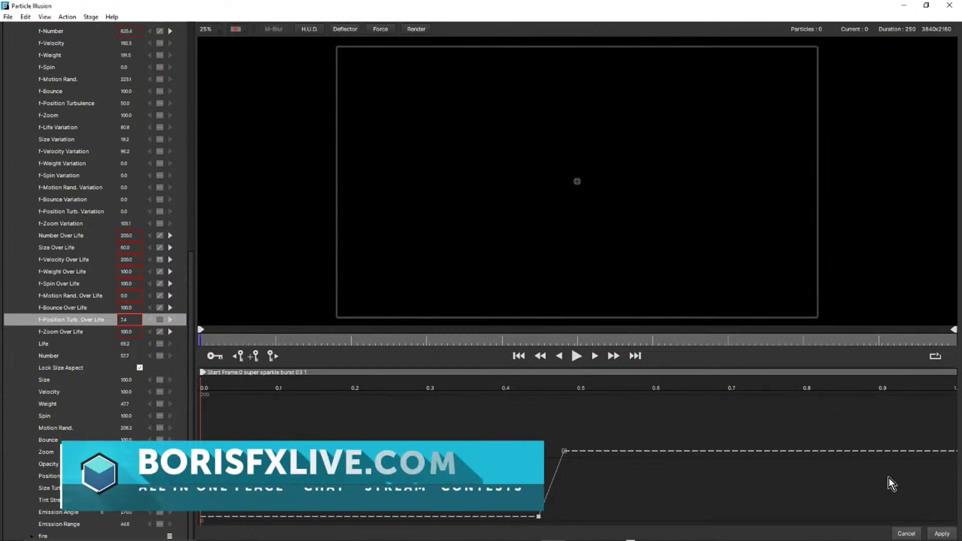
- Close Particle Illusion without applying the changes, and solo and select the Turbulence04 layer
{"action": "left_click", "coordinate": [906, 534]}
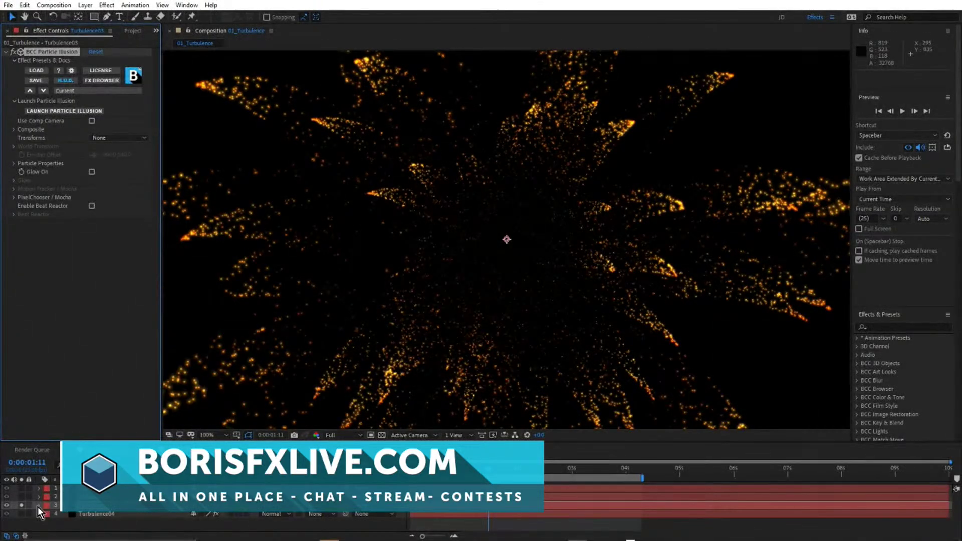
{"action": "left_click", "coordinate": [21, 514], "text": "alt"}
{"action": "left_click", "coordinate": [106, 516]}
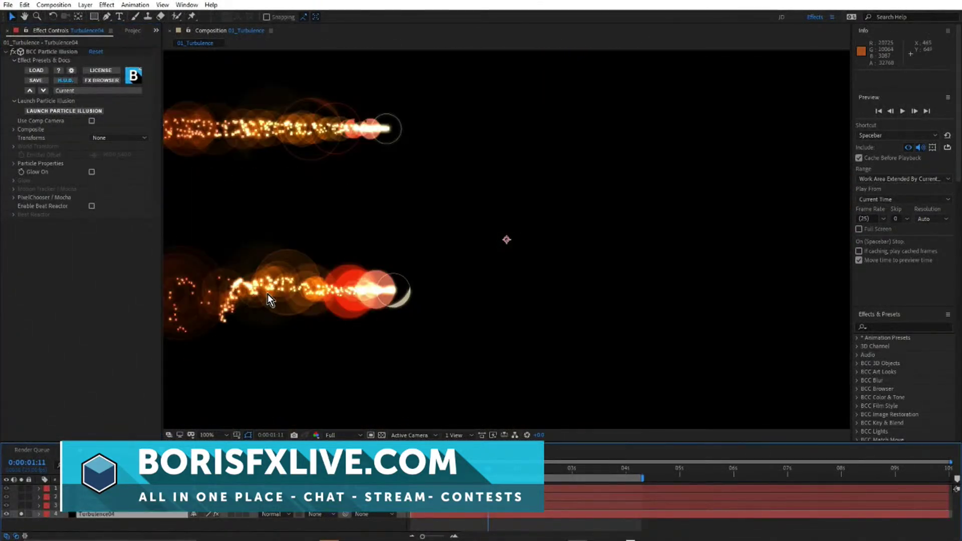
- Preview the Turbulence04 layer's two particle trails with the frame's left edge in view
{"action": "left_click_drag", "start_coordinate": [419, 242], "coordinate": [590, 232]}
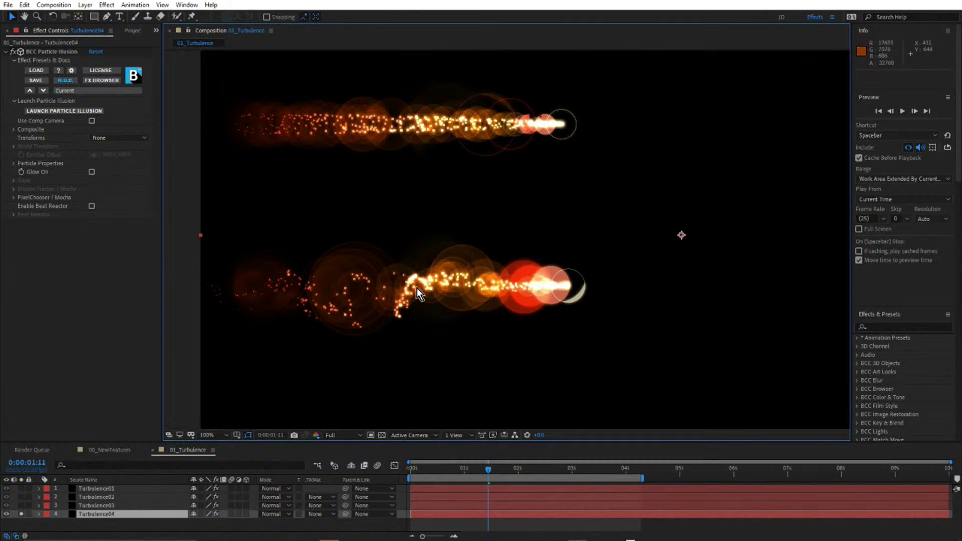
{"action": "key", "text": "space"}
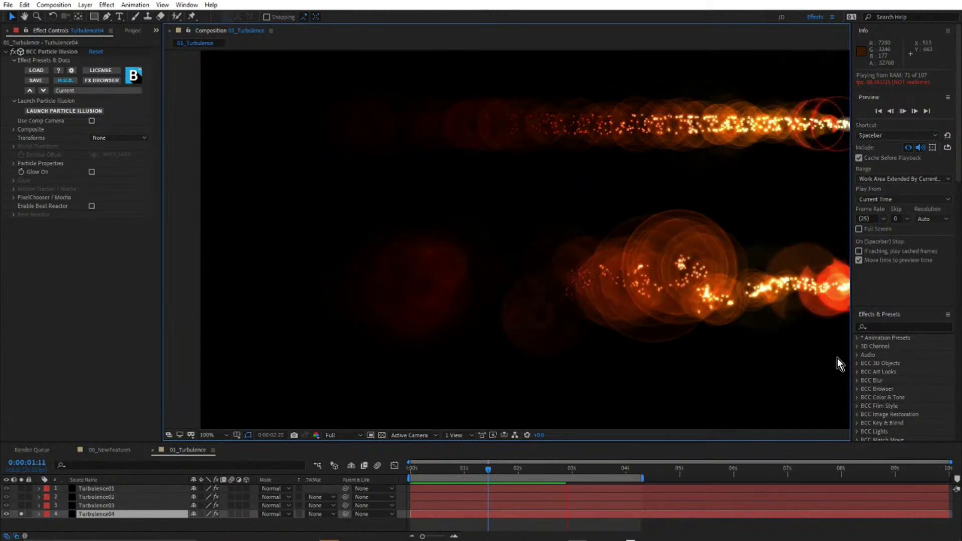
{"action": "key", "text": "space"}
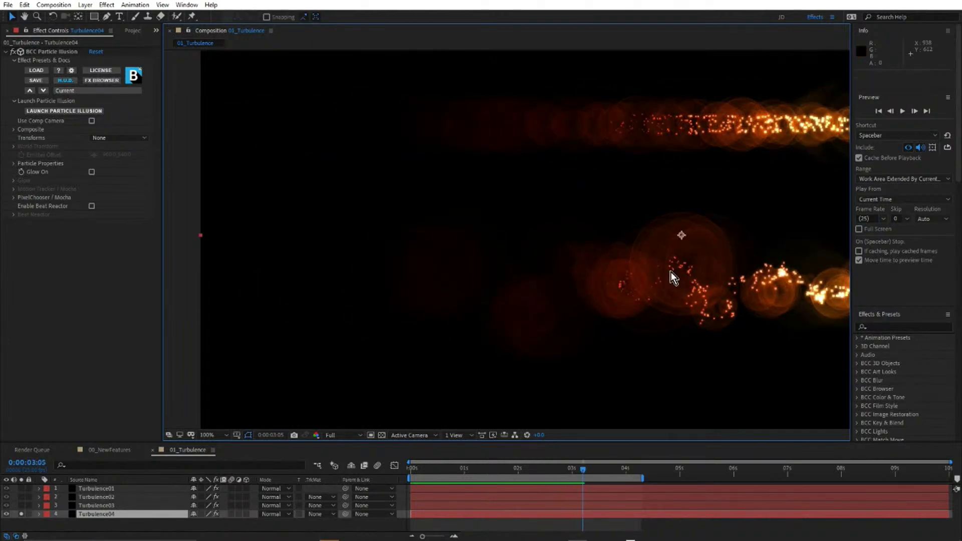
- Preview the Turbulence04 trails in a maximized composition view to compare the straight and turbulent ones, and restore the layout
{"action": "key", "text": "grave"}
{"action": "left_click_drag", "start_coordinate": [668, 273], "coordinate": [408, 228]}
{"action": "key", "text": "space"}
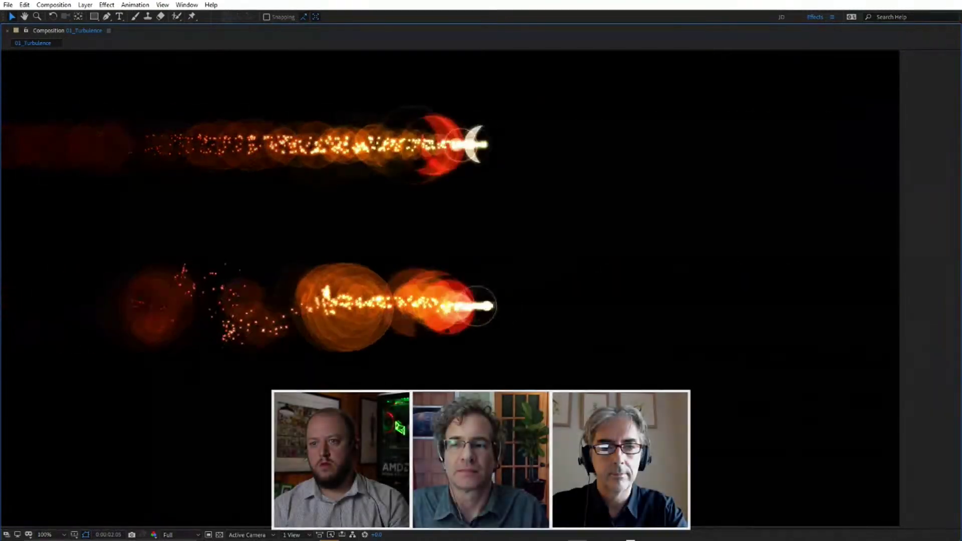
{"action": "key", "text": "space"}
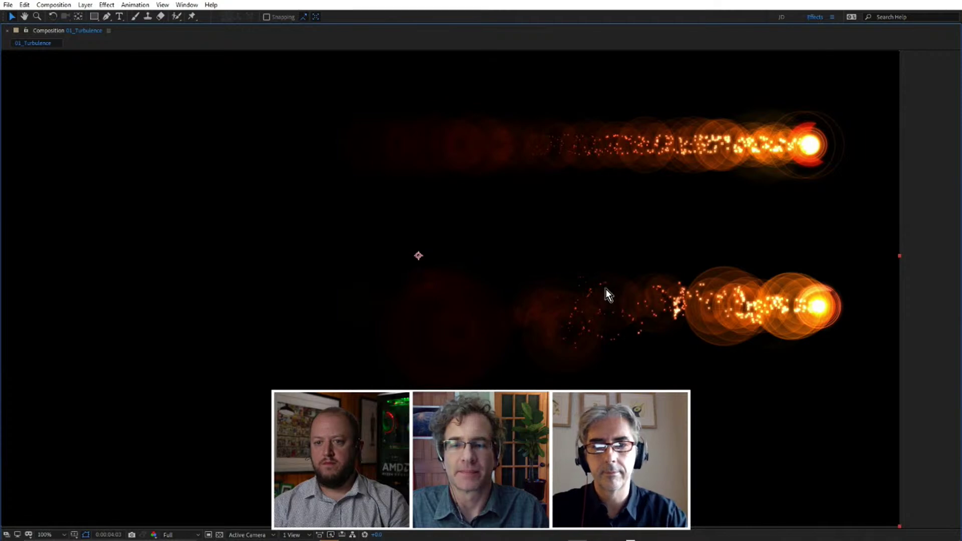
{"action": "key", "text": "grave"}
{"action": "left_click_drag", "start_coordinate": [576, 287], "coordinate": [403, 304]}
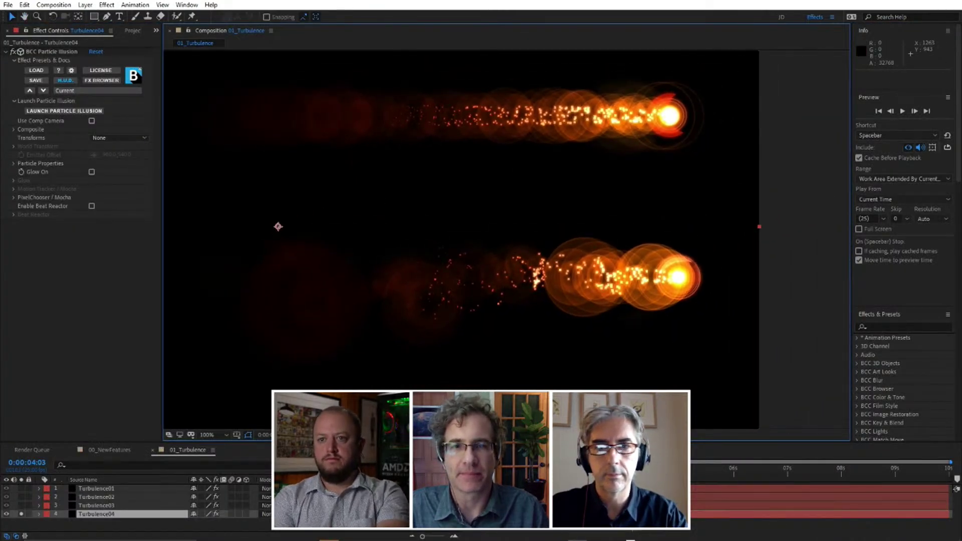
- Open the 02_Lines composition and show its whole frame at 50% zoom with all timeline layers in view
{"action": "left_click_drag", "start_coordinate": [216, 441], "coordinate": [215, 435]}
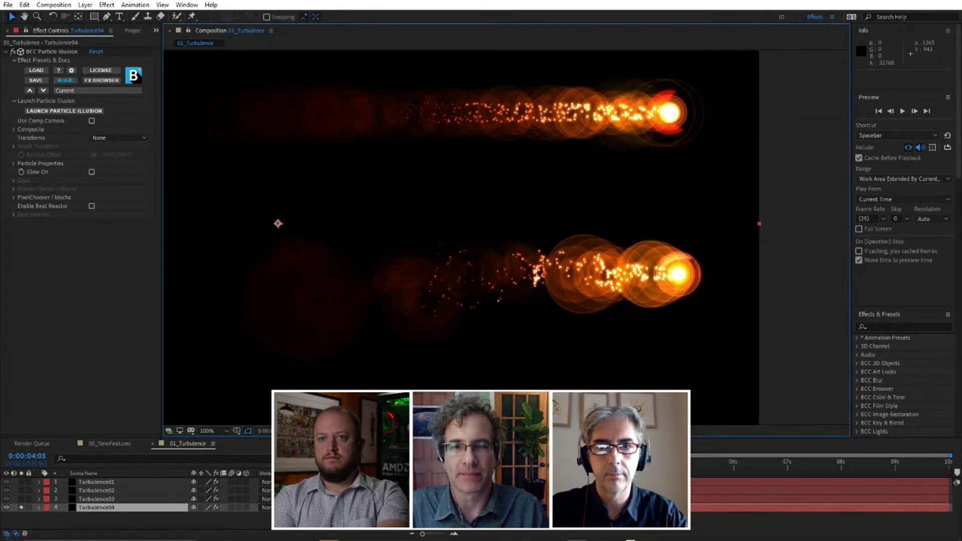
{"action": "left_click", "coordinate": [129, 31]}
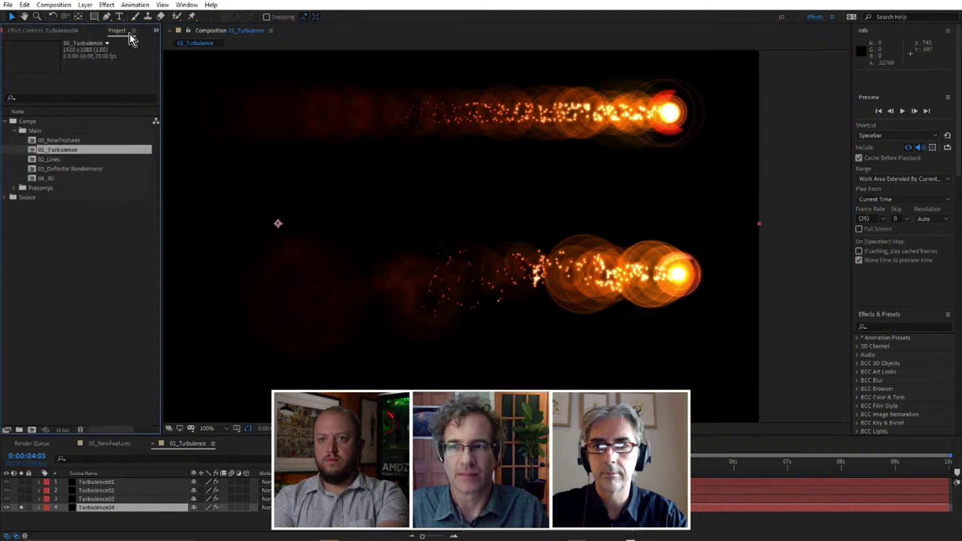
{"action": "double_click", "coordinate": [51, 160]}
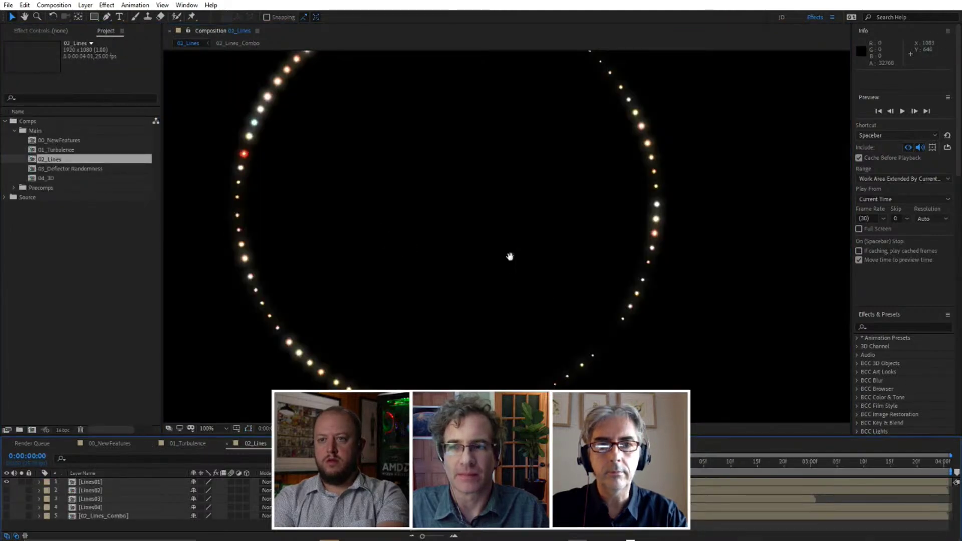
{"action": "left_click_drag", "start_coordinate": [509, 257], "coordinate": [554, 271]}
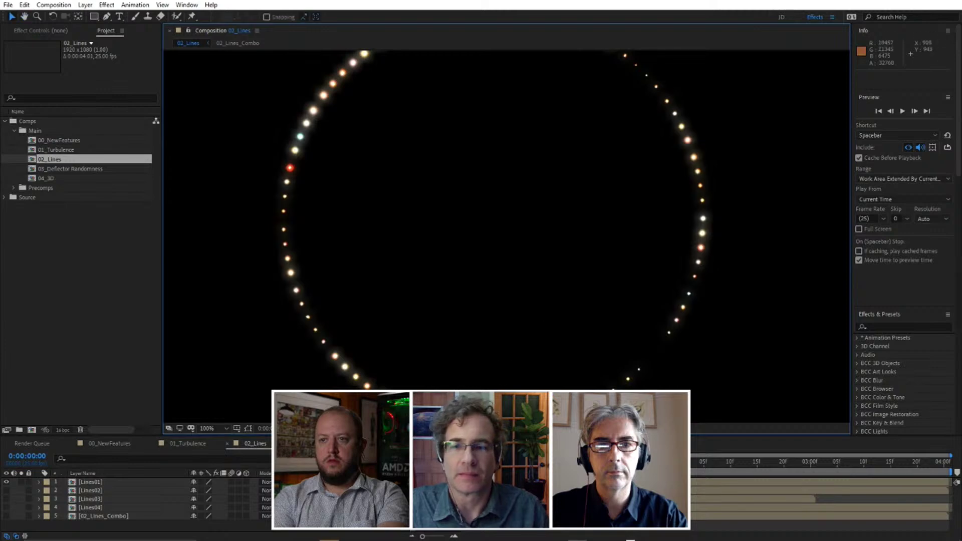
{"action": "left_click_drag", "start_coordinate": [461, 436], "coordinate": [461, 477]}
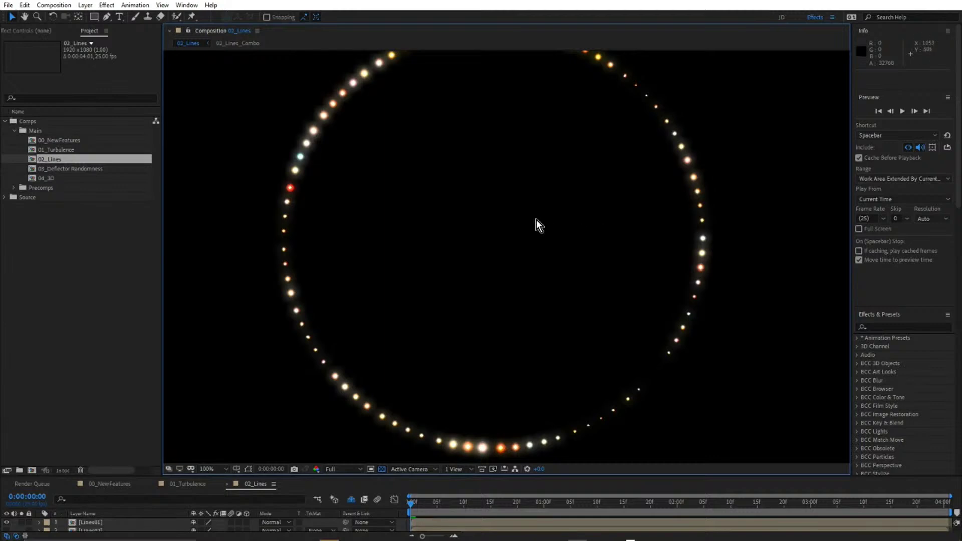
{"action": "scroll", "coordinate": [477, 234], "scroll_direction": "down", "scroll_amount": 2}
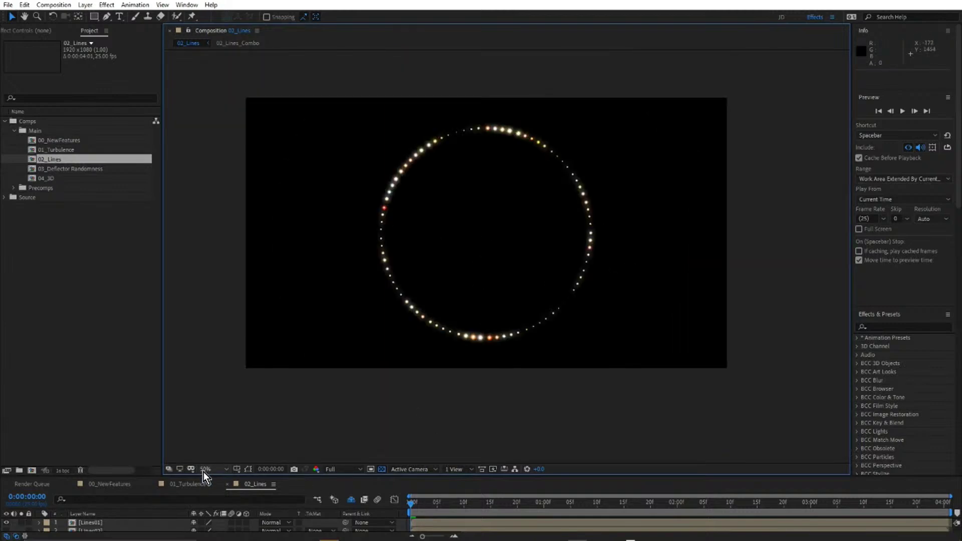
{"action": "left_click_drag", "start_coordinate": [203, 478], "coordinate": [210, 399]}
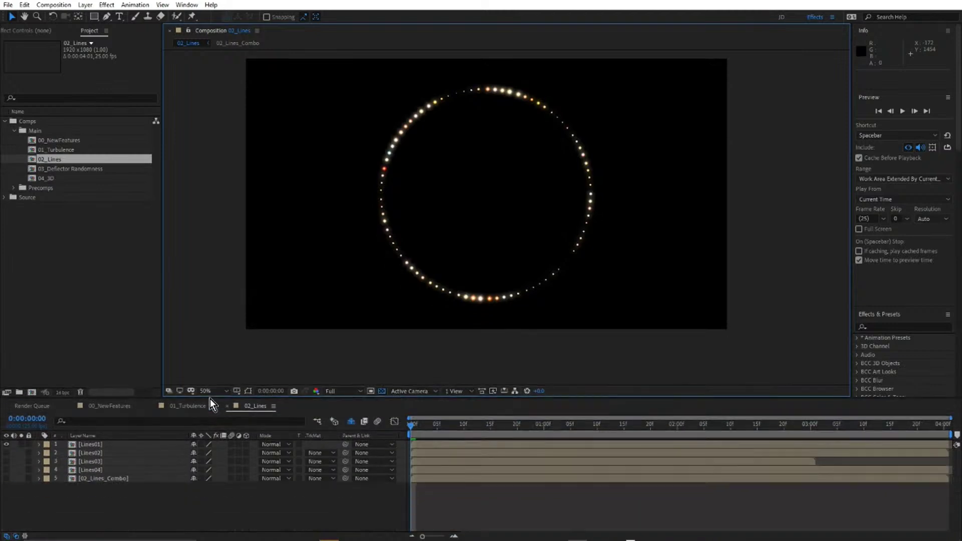
- Open the Lines01 precomp and preview its Lines01a particle ring in a maximized composition view
{"action": "double_click", "coordinate": [99, 445]}
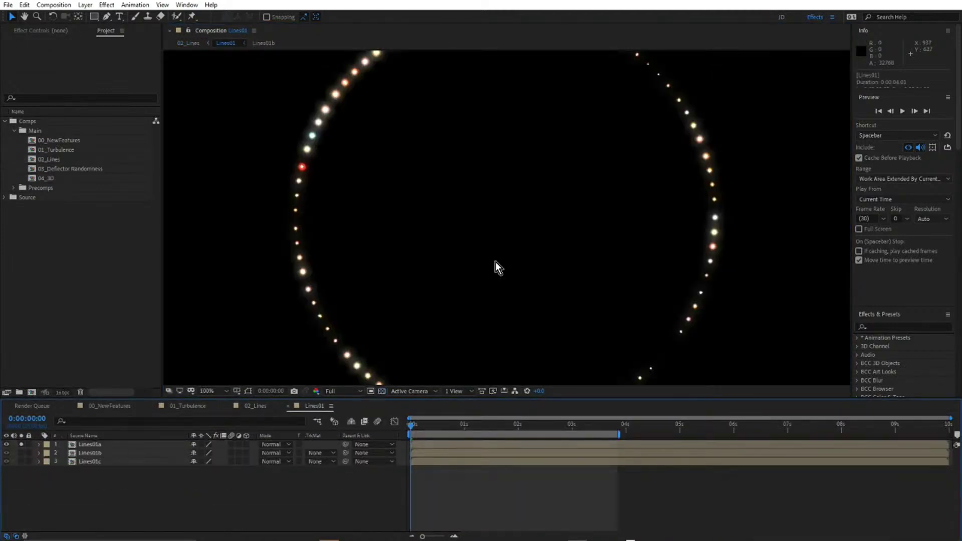
{"action": "key", "text": "grave"}
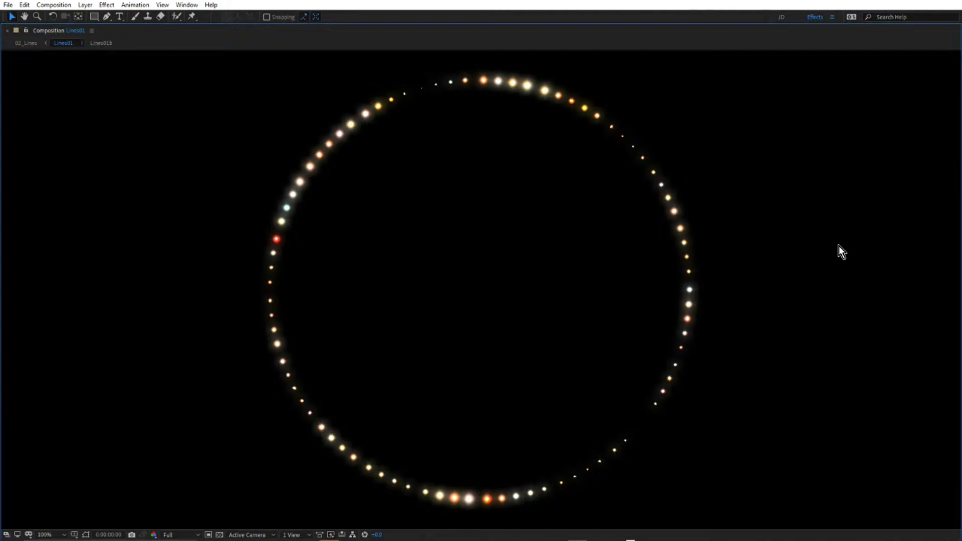
{"action": "key", "text": "space"}
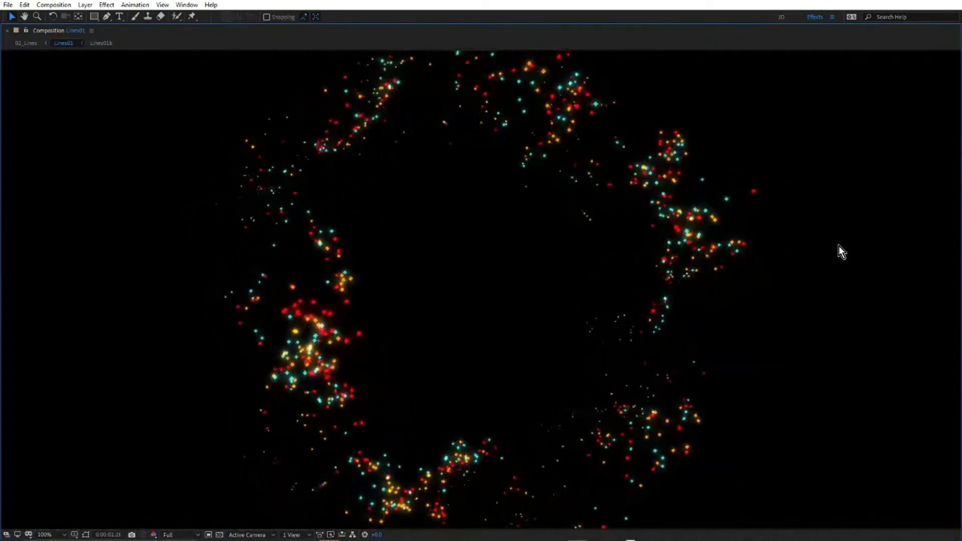
{"action": "key", "text": "grave"}
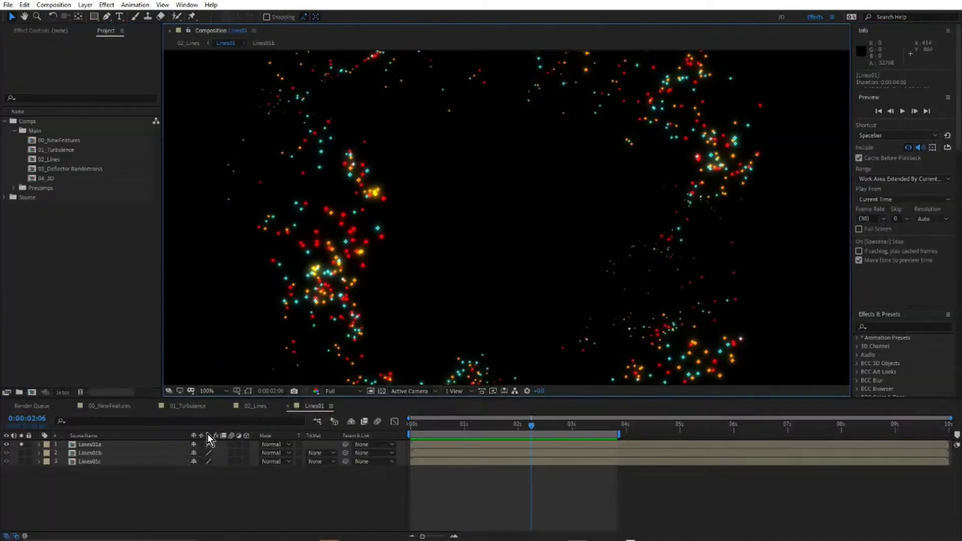
- Solo only the Lines01b layer and preview its connected particles in a maximized composition view
{"action": "left_click", "coordinate": [23, 456], "text": "alt"}
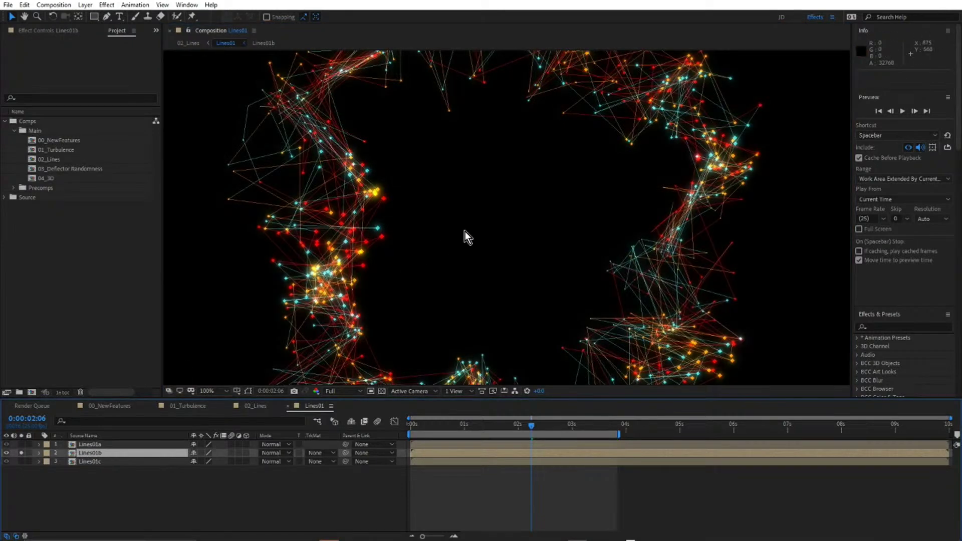
{"action": "key", "text": "grave"}
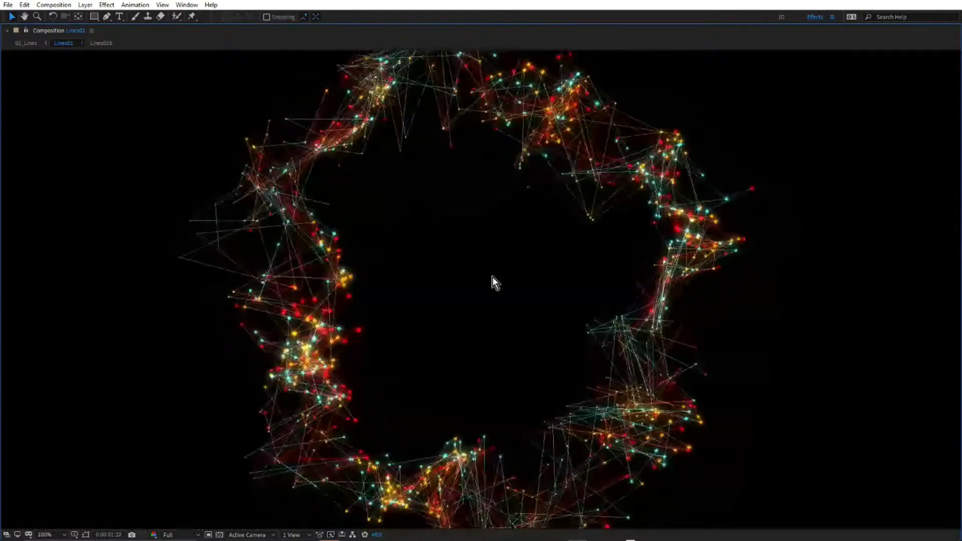
{"action": "key", "text": "grave"}
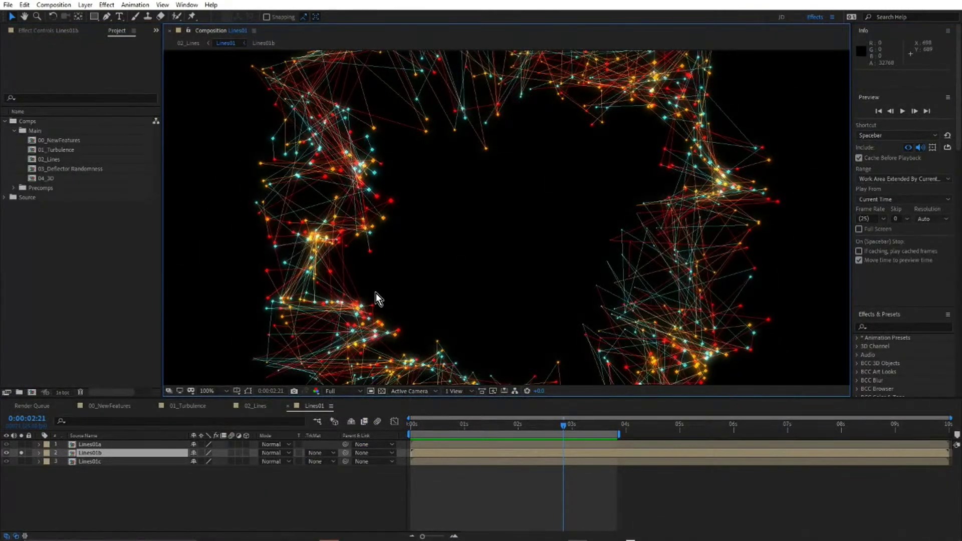
- Solo only the Lines01c layer and preview its lines radiating from the center in a maximized composition view
{"action": "left_click", "coordinate": [21, 461], "text": "alt"}
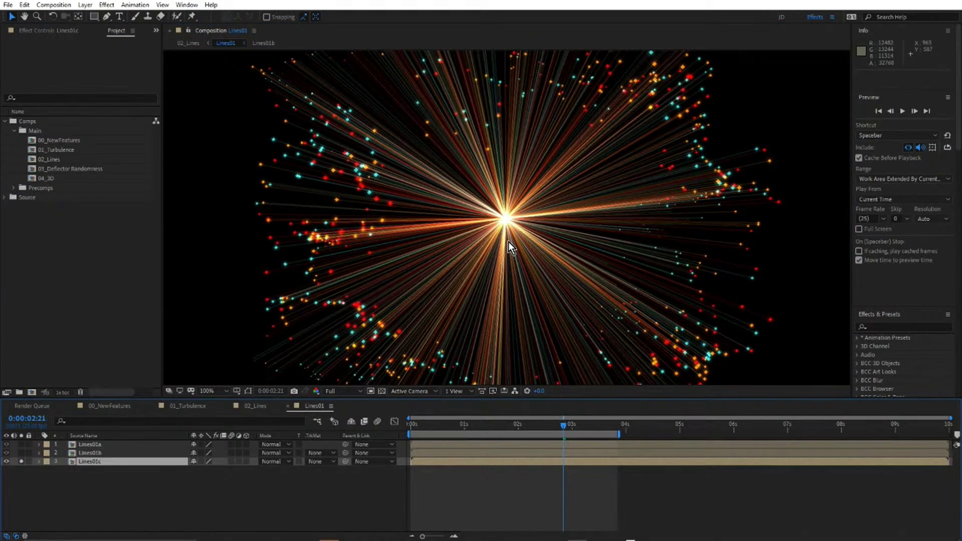
{"action": "key", "text": "grave"}
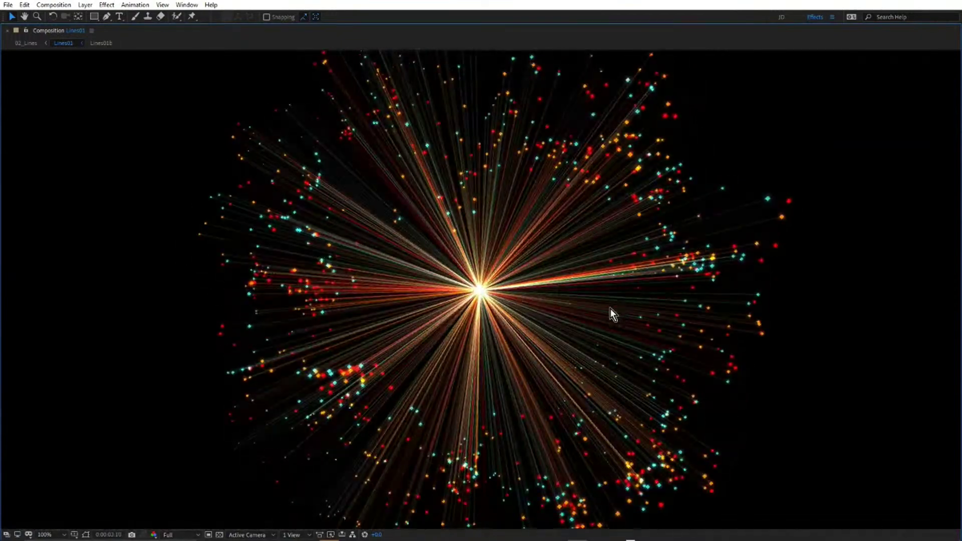
{"action": "key", "text": "grave"}
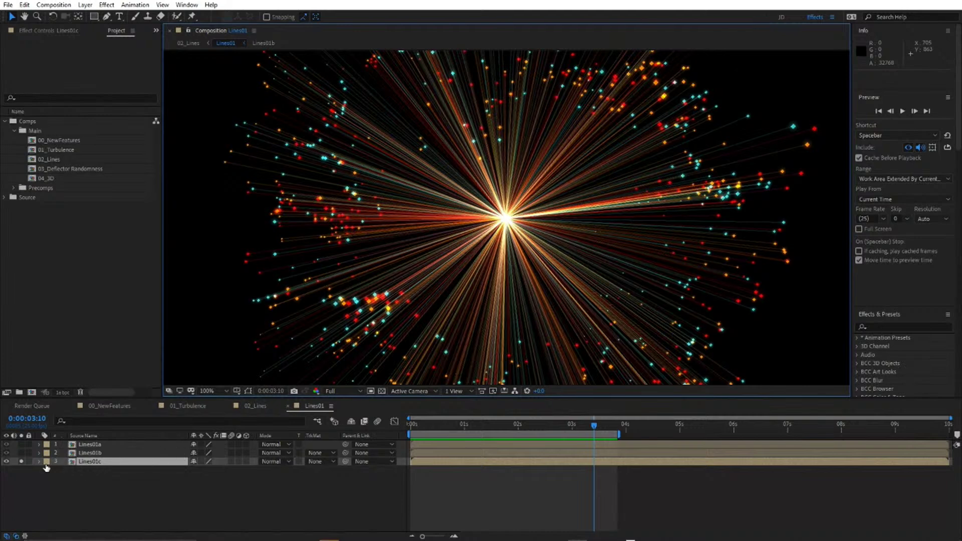
- Solo Lines01b together with Lines01c in the Lines01 composition and set Lines01b's blending mode to Screen
{"action": "left_click", "coordinate": [21, 452]}
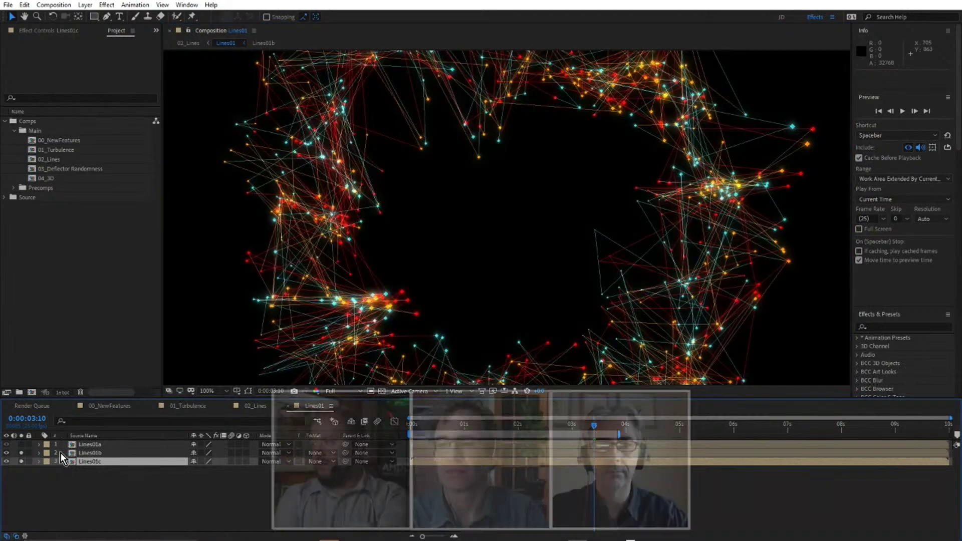
{"action": "left_click", "coordinate": [84, 452]}
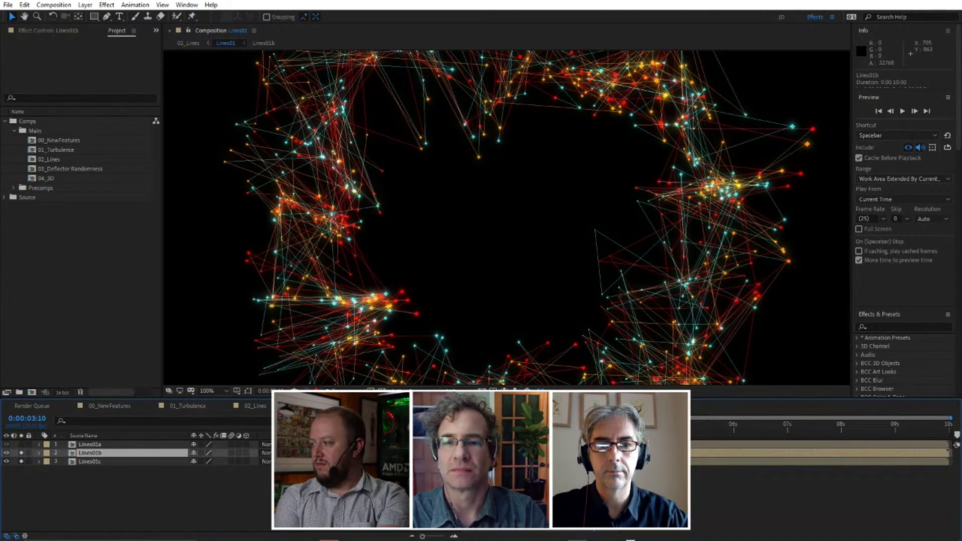
{"action": "left_click", "coordinate": [268, 476]}
{"action": "left_click", "coordinate": [277, 452]}
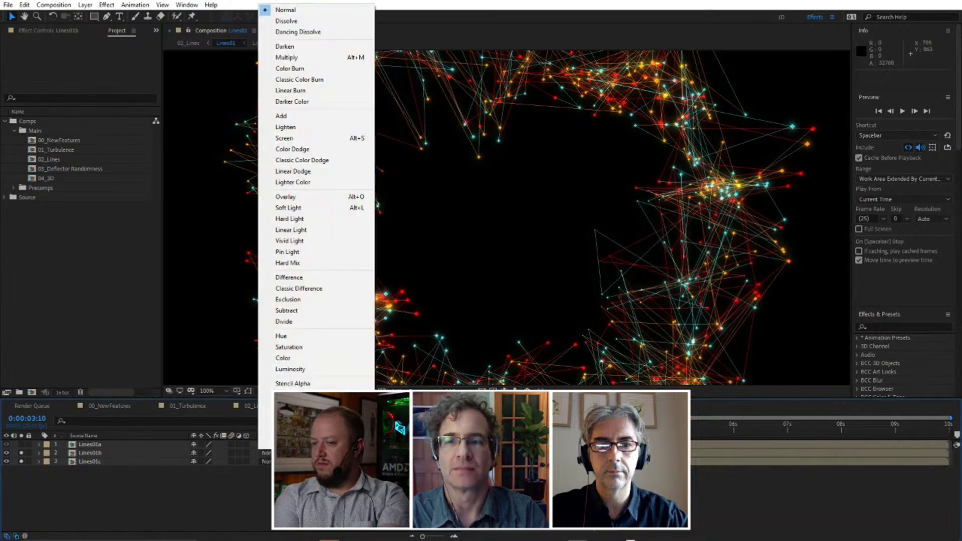
{"action": "left_click", "coordinate": [300, 141]}
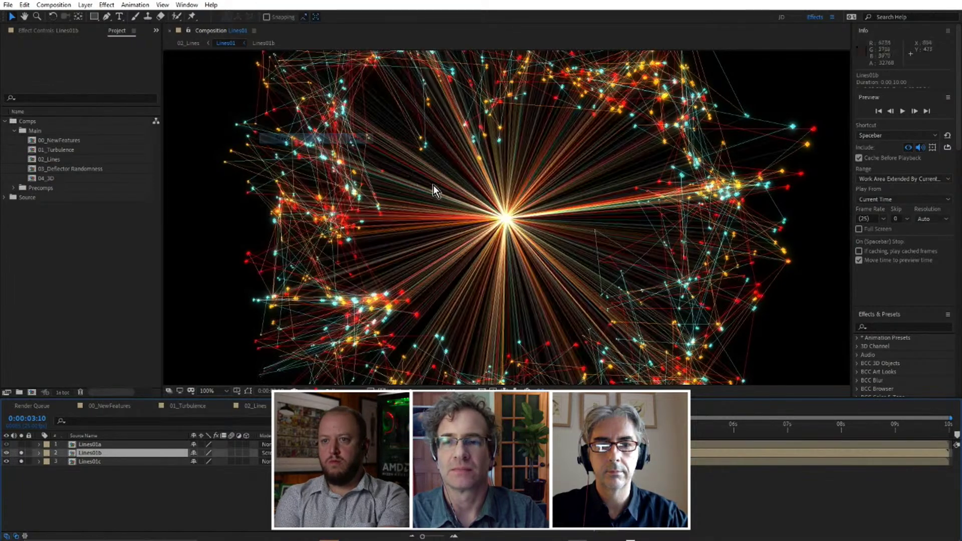
- Preview the combined Lines01b and Lines01c particle lines in a maximized composition view
{"action": "key", "text": "grave"}
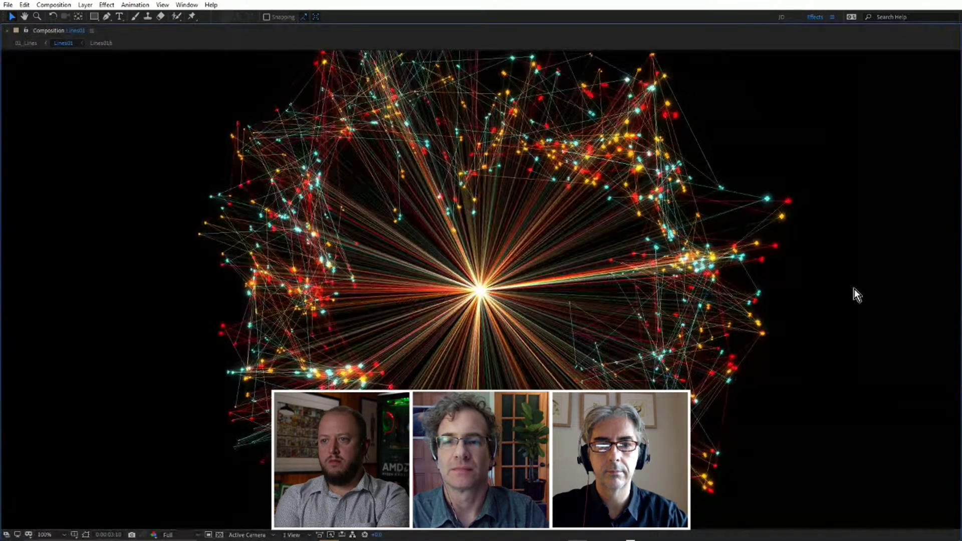
{"action": "key", "text": "space"}
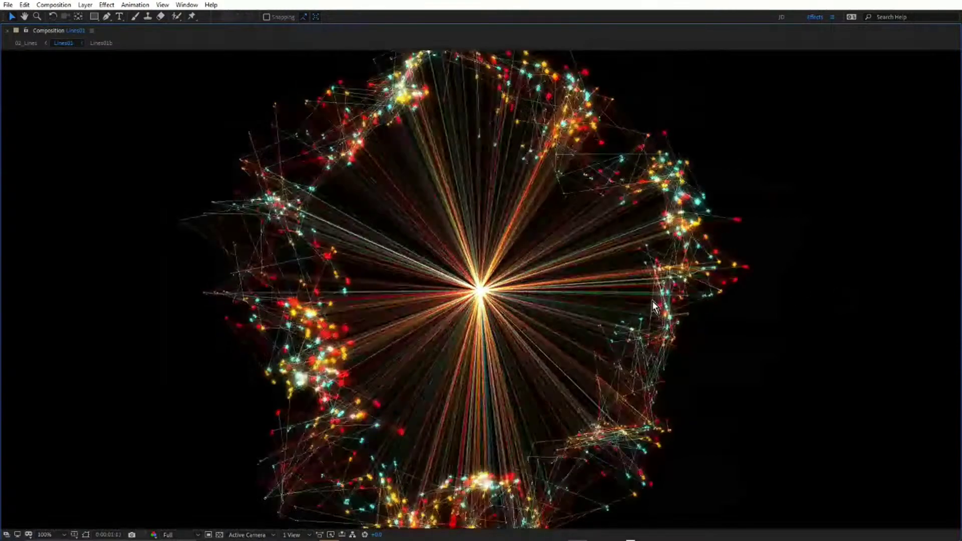
{"action": "key", "text": "grave"}
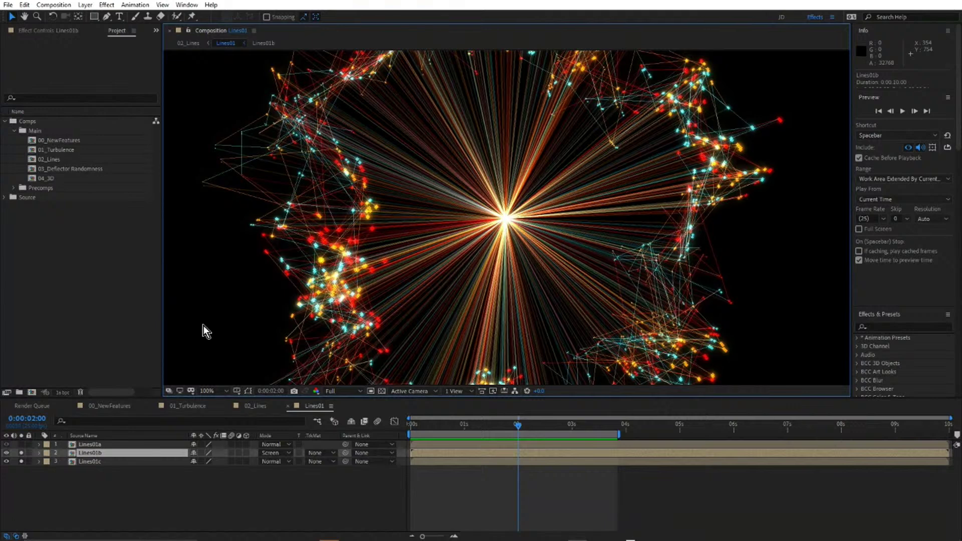
- Return to the 02_Lines composition and solo its Lines02 layer
{"action": "key", "text": "shift+Escape"}
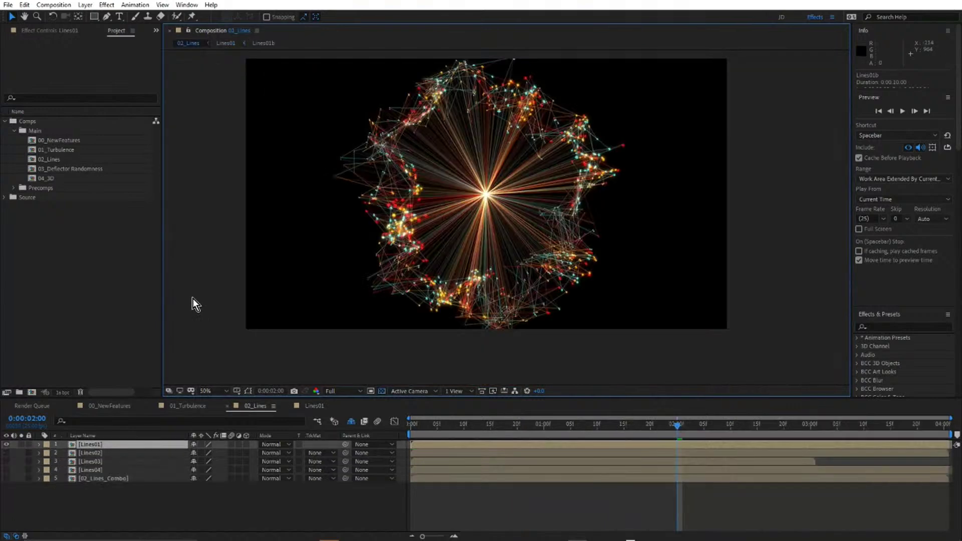
{"action": "left_click", "coordinate": [85, 453]}
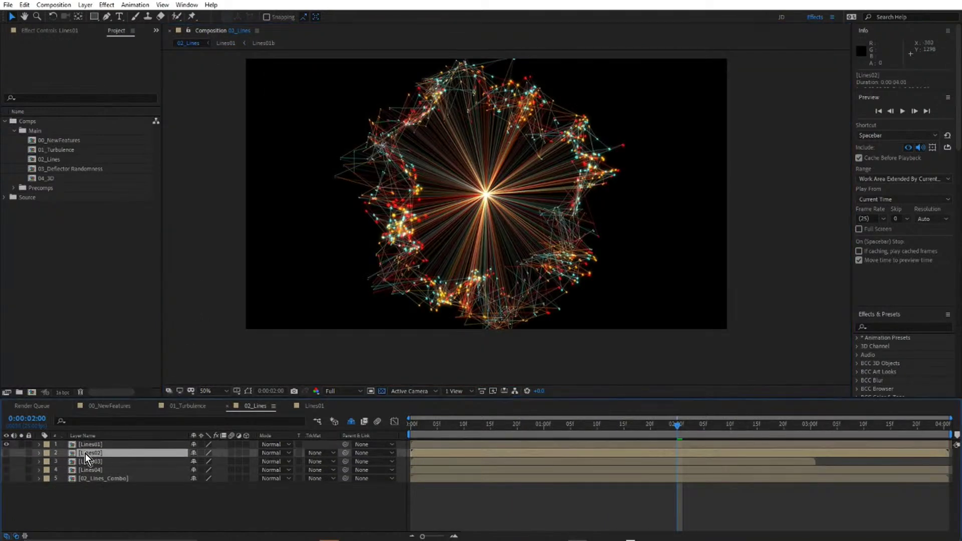
{"action": "left_click", "coordinate": [21, 452]}
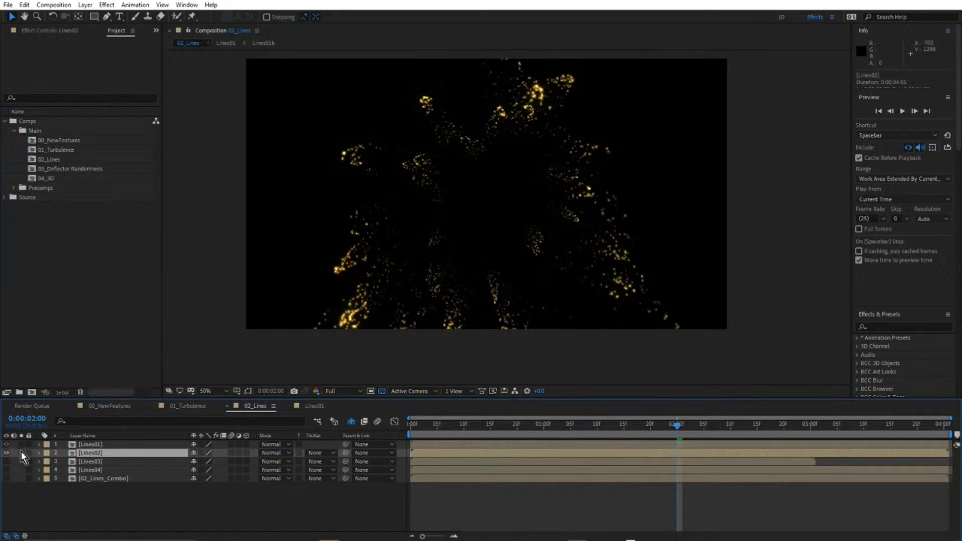
- Open the Lines02 precomp and preview its Lines02a particles in a maximized composition view
{"action": "double_click", "coordinate": [93, 453]}
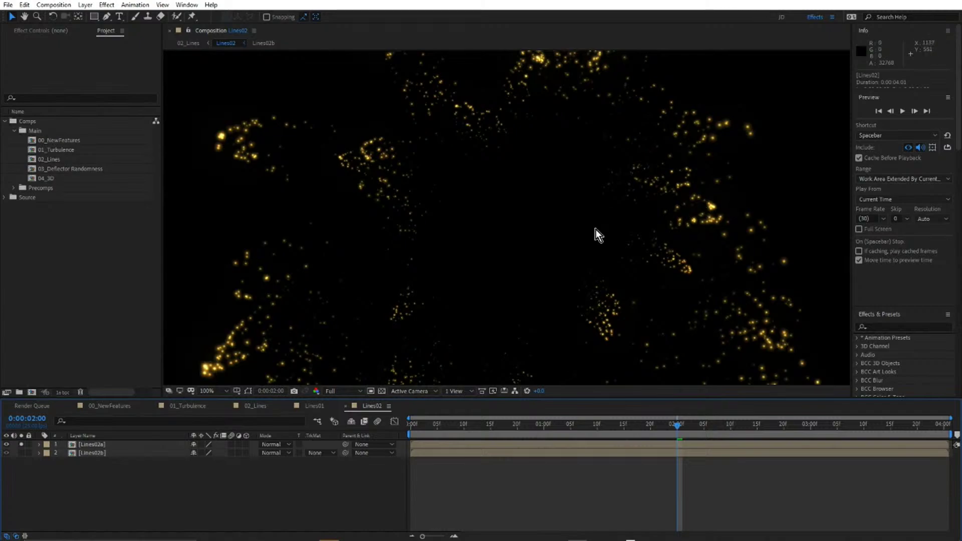
{"action": "key", "text": "grave"}
{"action": "key", "text": "space"}
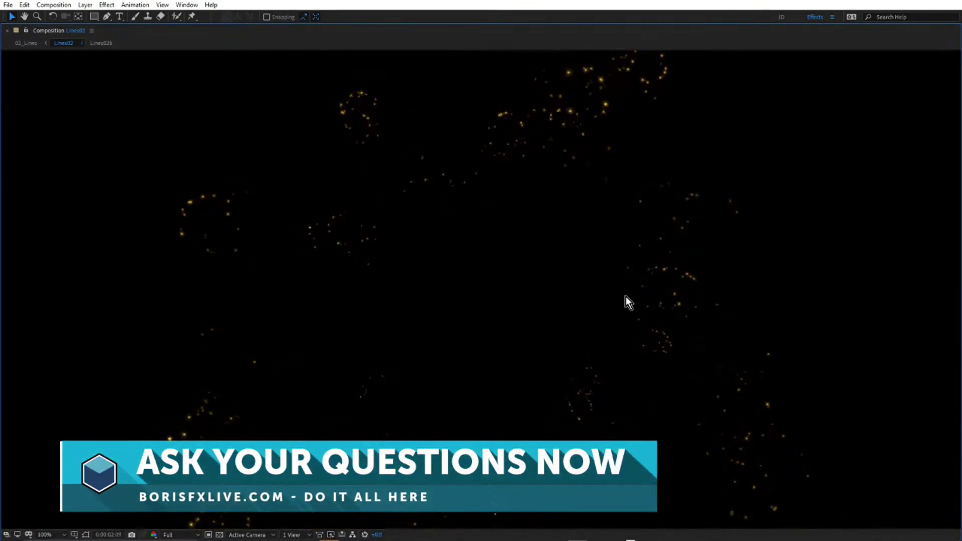
{"action": "key", "text": "grave"}
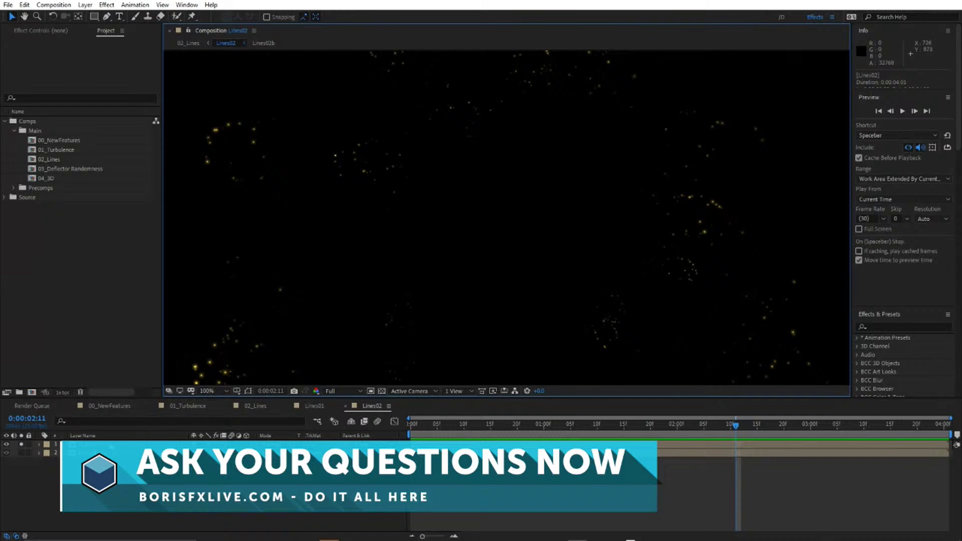
- Solo only the Lines02b layer and preview its golden connecting lines in a maximized composition view
{"action": "left_click", "coordinate": [21, 452], "text": "alt"}
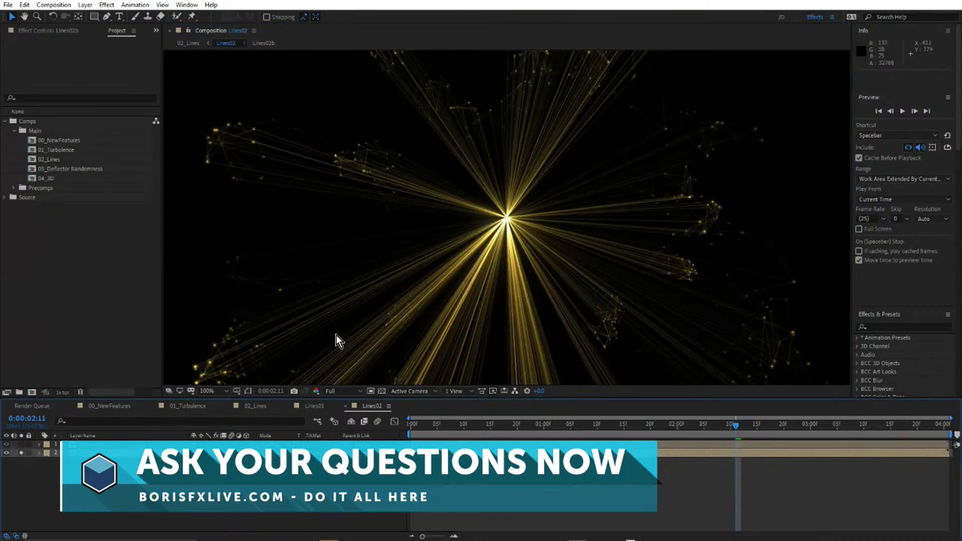
{"action": "key", "text": "grave"}
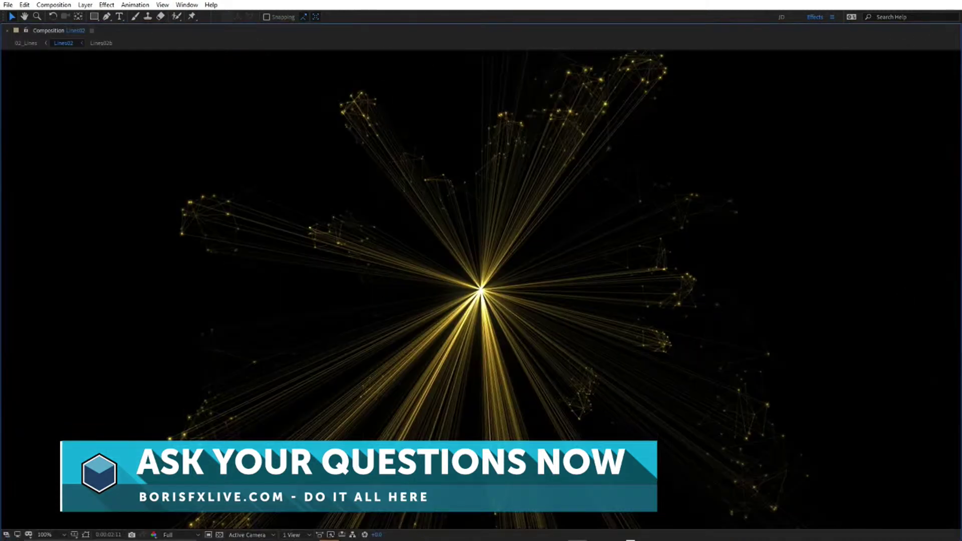
{"action": "key", "text": "space"}
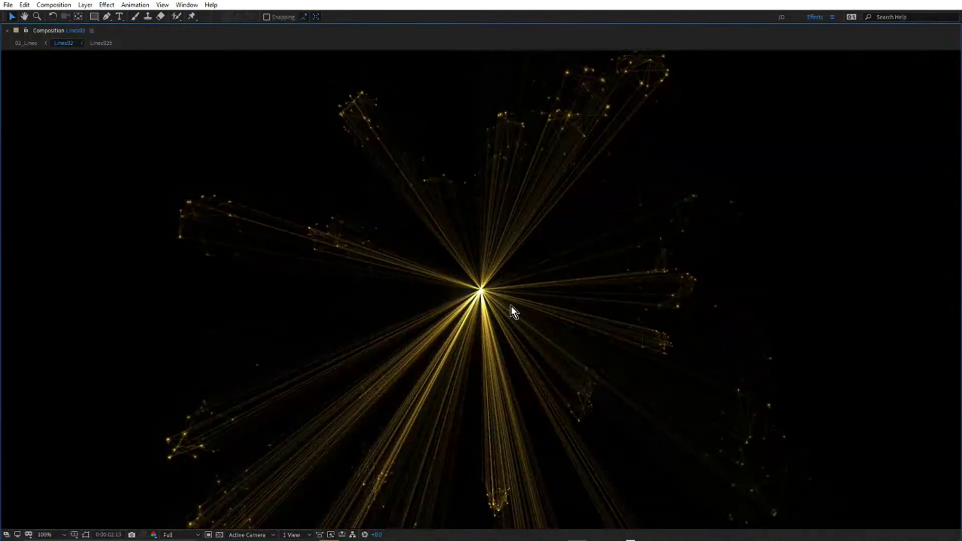
{"action": "key", "text": "grave"}
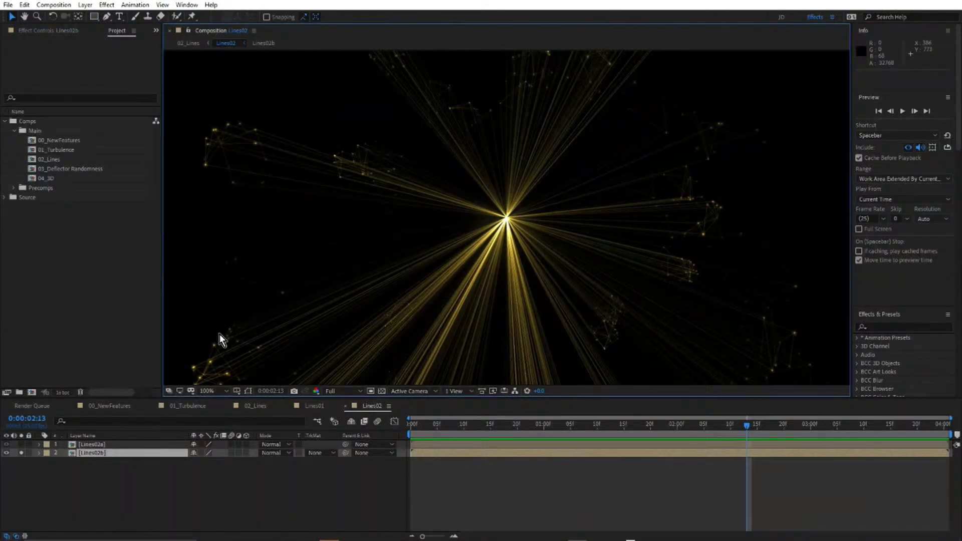
- Open the Lines03 precomp from 02_Lines and preview its Lines03a particles in a maximized composition view
{"action": "key", "text": "Tab"}
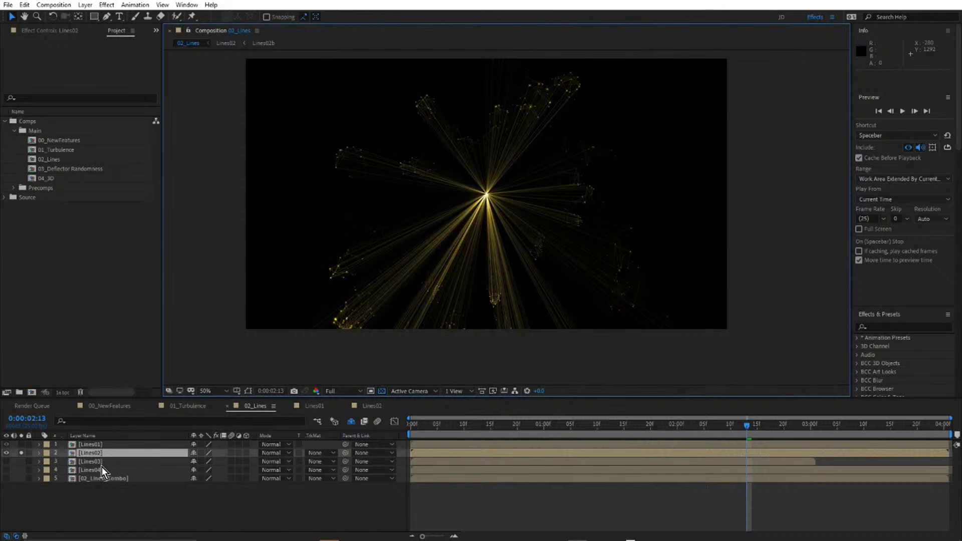
{"action": "double_click", "coordinate": [102, 460]}
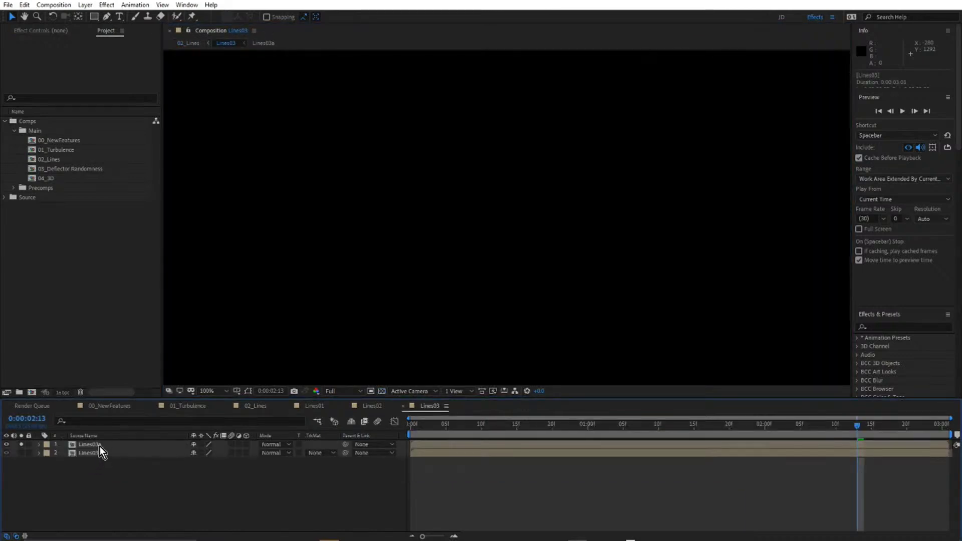
{"action": "key", "text": "grave"}
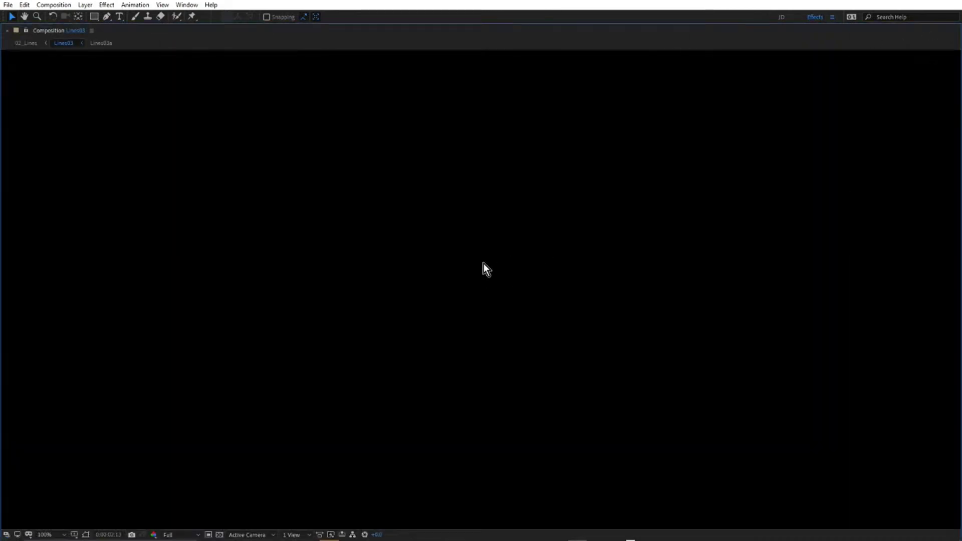
{"action": "key", "text": "space"}
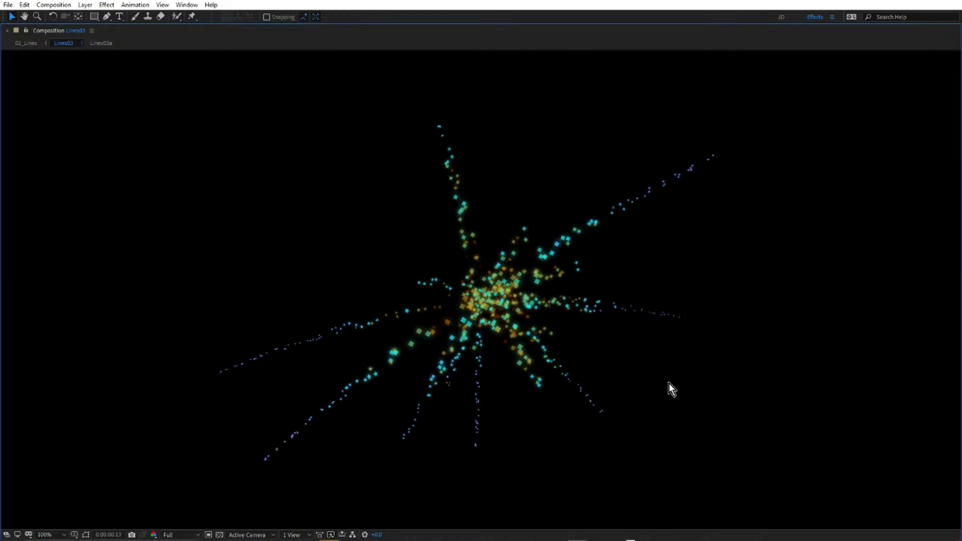
{"action": "key", "text": "grave"}
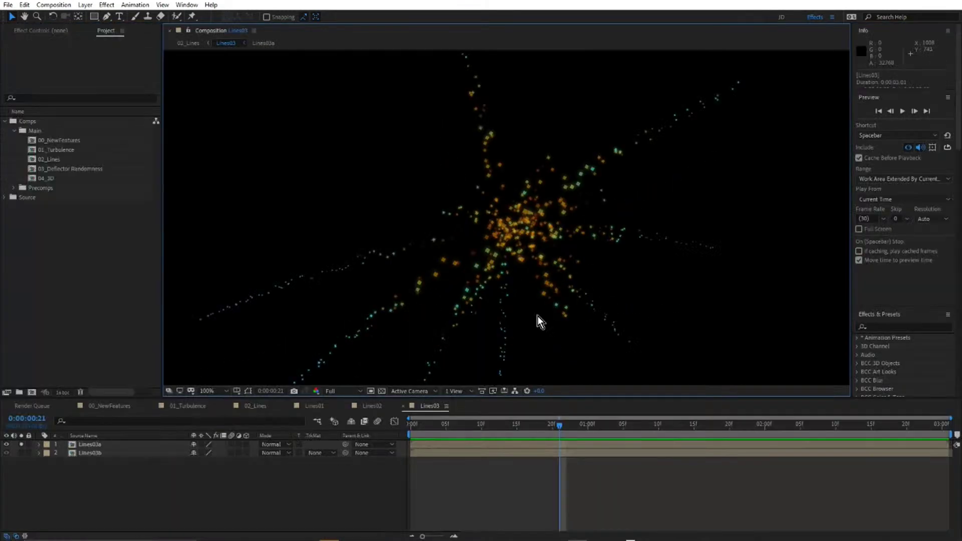
- Solo only the Lines03b layer and preview its spiky line burst in a maximized composition view
{"action": "left_click", "coordinate": [21, 452], "text": "alt"}
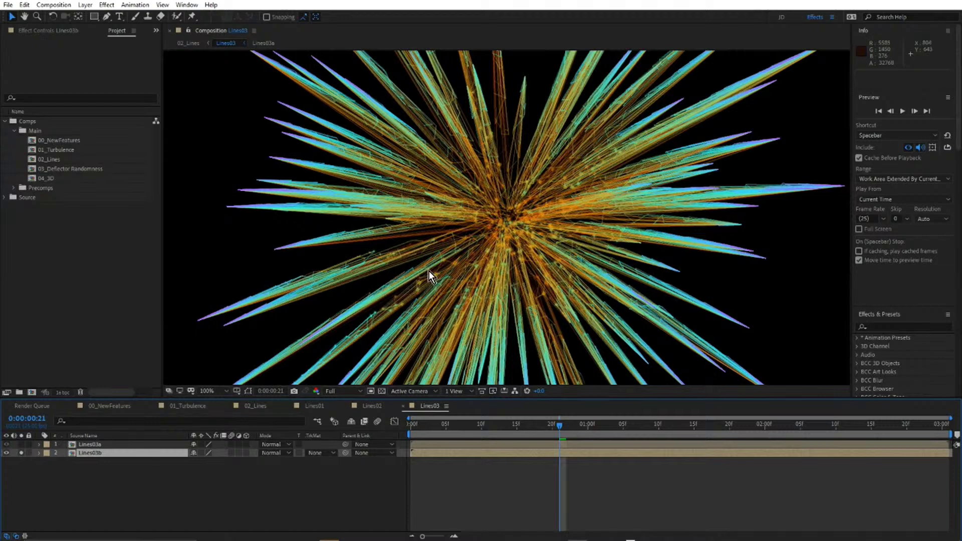
{"action": "key", "text": "grave"}
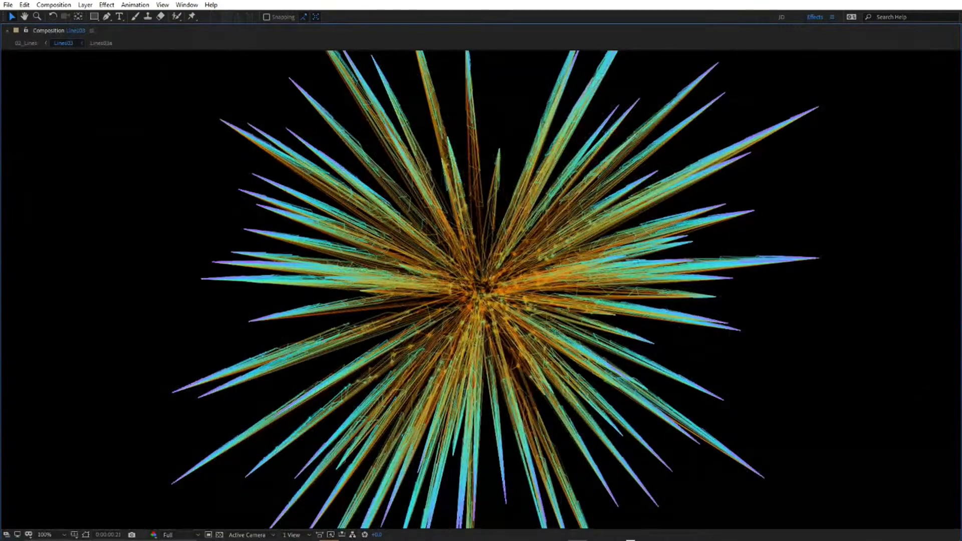
{"action": "key", "text": "space"}
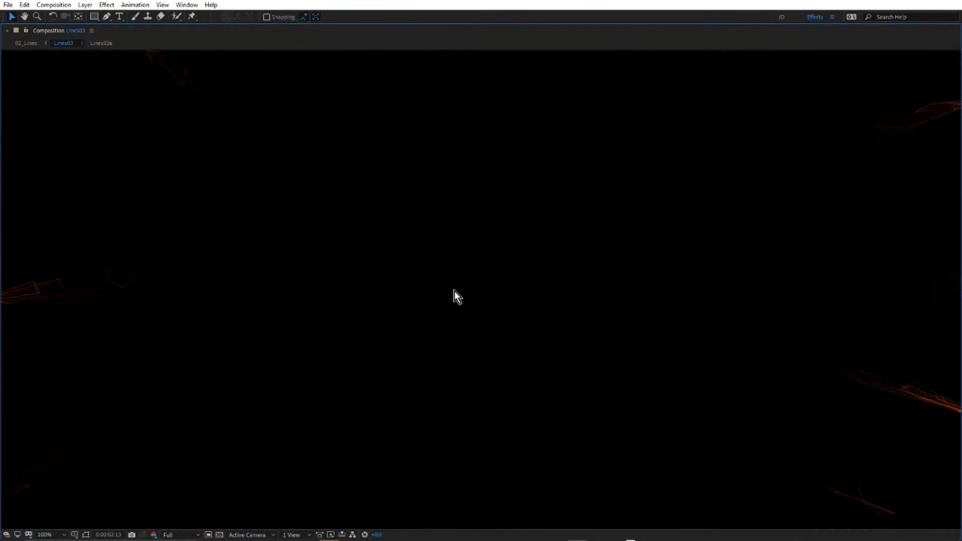
{"action": "key", "text": "grave"}
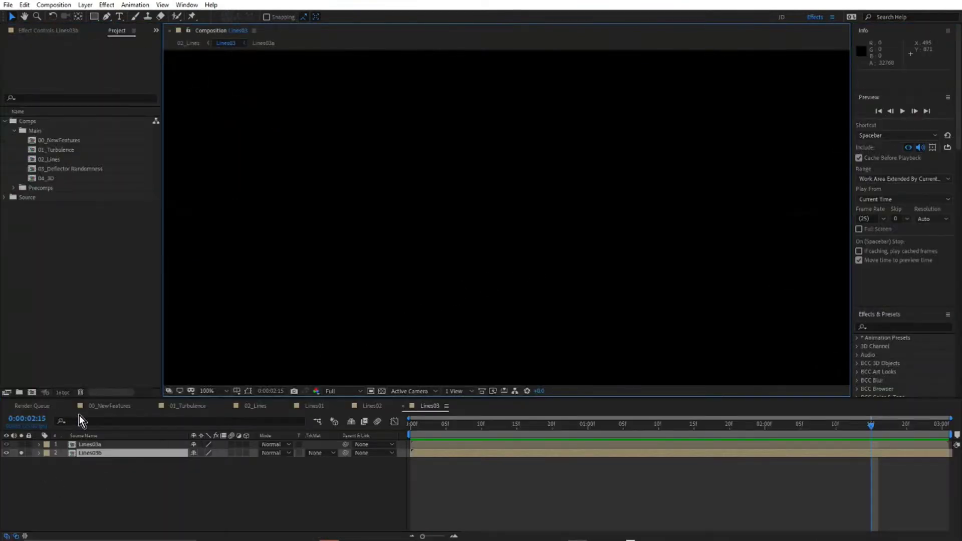
- Open the Lines04 precomp from 02_Lines, make the composition view taller, and preview the Lines04a number particles
{"action": "key", "text": "shift+Escape"}
{"action": "double_click", "coordinate": [89, 469]}
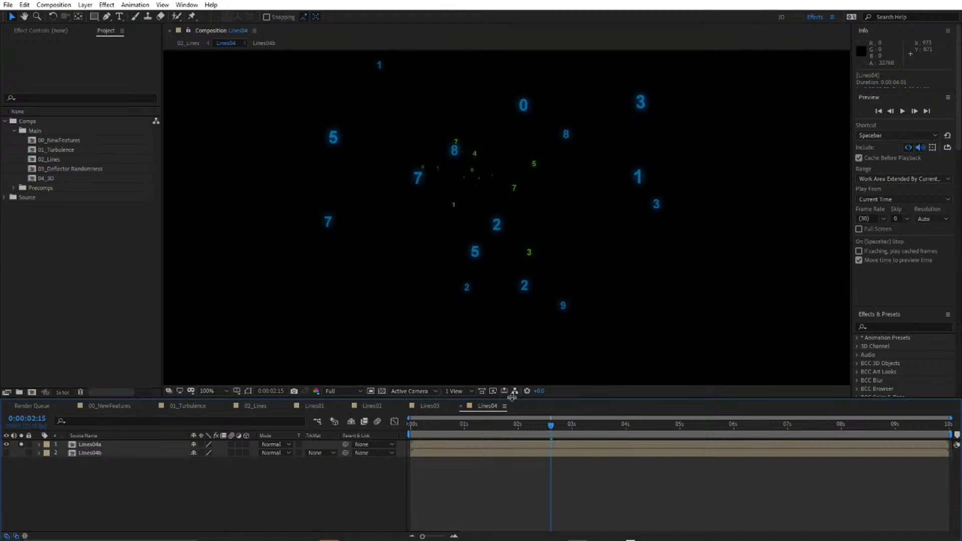
{"action": "left_click_drag", "start_coordinate": [511, 399], "coordinate": [514, 427]}
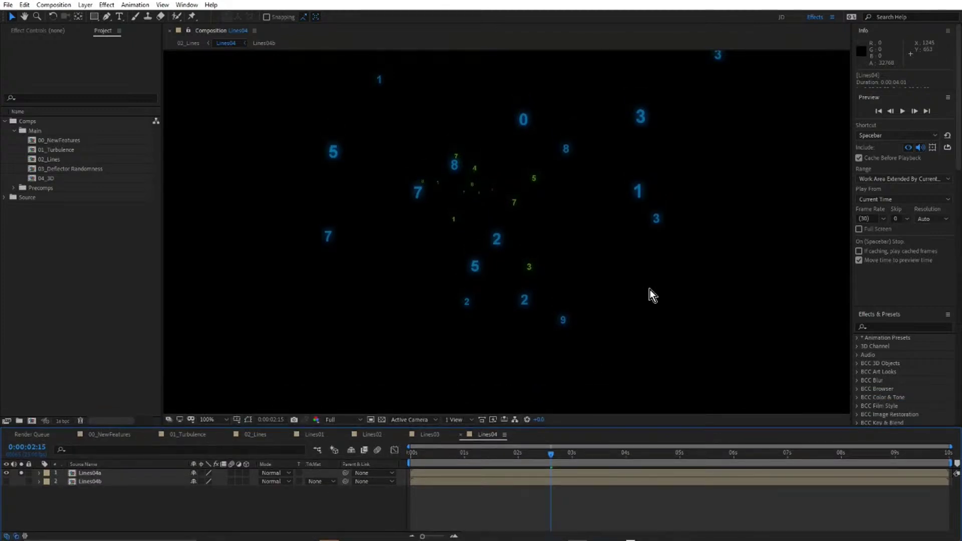
{"action": "key", "text": "space"}
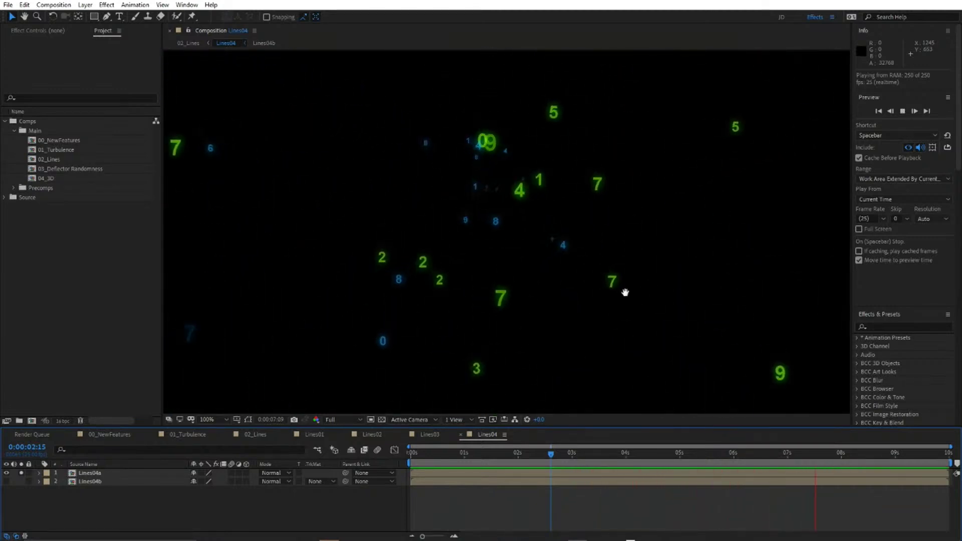
{"action": "key", "text": "space"}
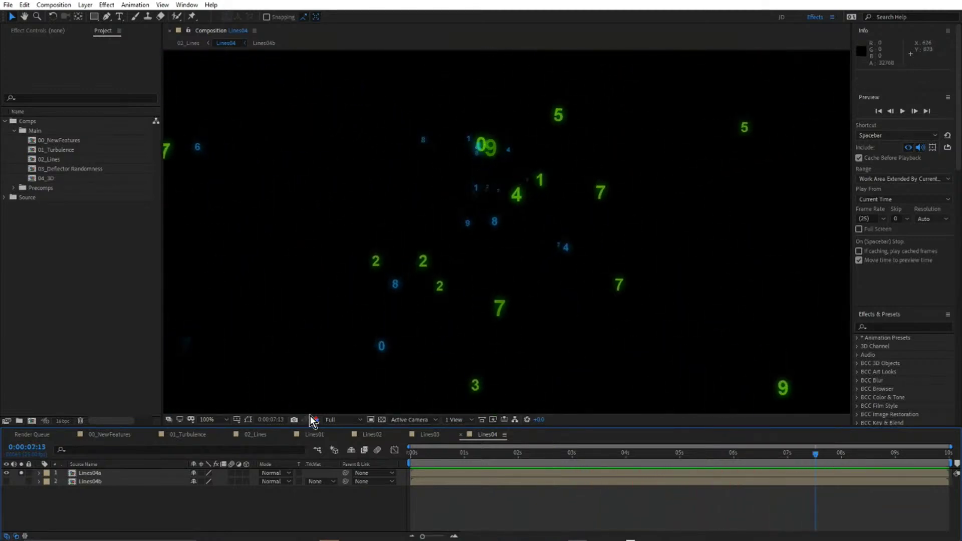
- Solo only the Lines04b layer and preview its line-connected numbers, including in a maximized composition view
{"action": "left_click", "coordinate": [20, 481]}
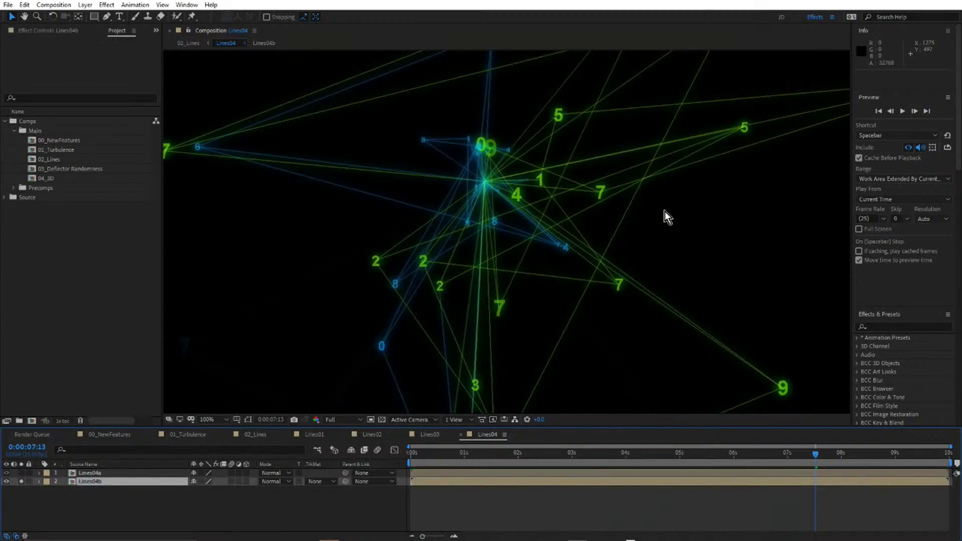
{"action": "key", "text": "space"}
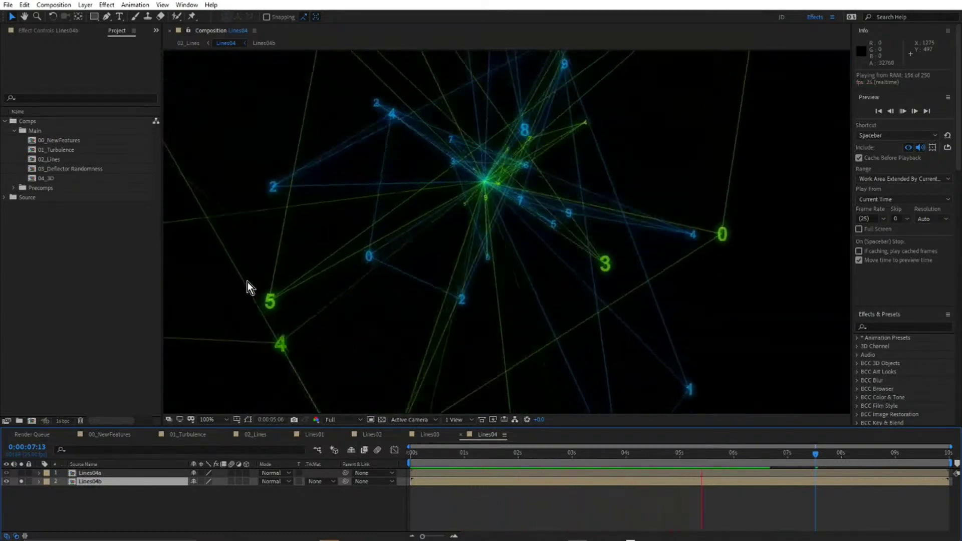
{"action": "key", "text": "grave"}
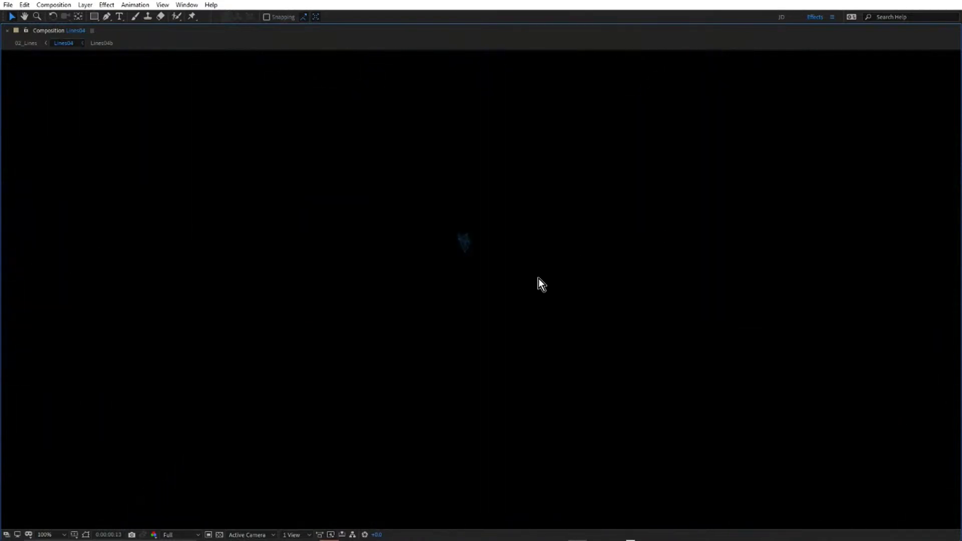
{"action": "key", "text": "grave"}
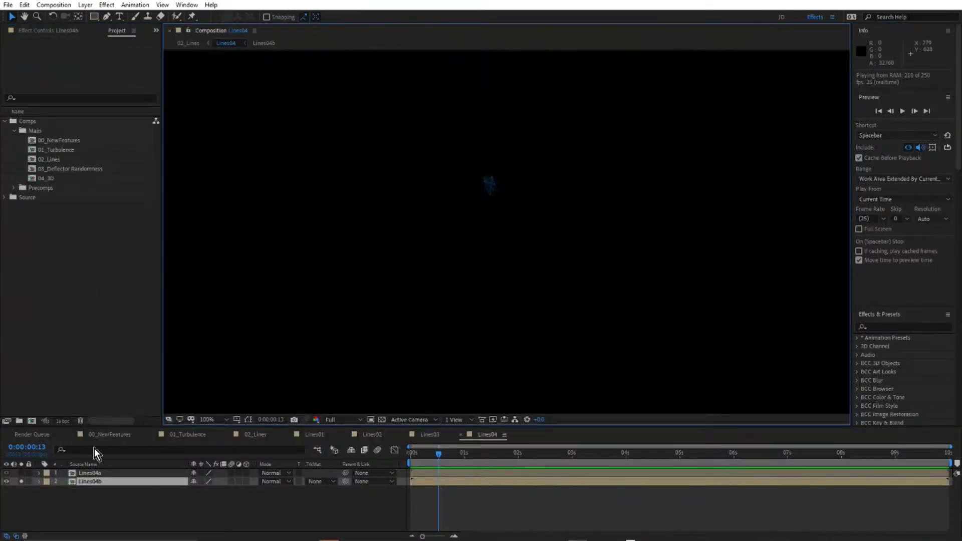
- Open the Lines04b precomp, reveal it in the project, and turn off its proxy
{"action": "double_click", "coordinate": [95, 482]}
{"action": "right_click", "coordinate": [113, 505]}
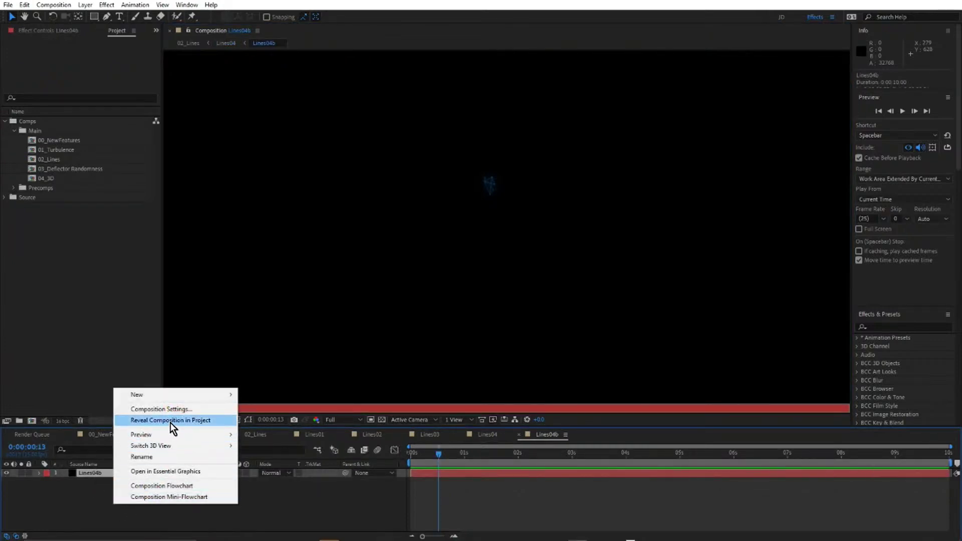
{"action": "left_click", "coordinate": [170, 422]}
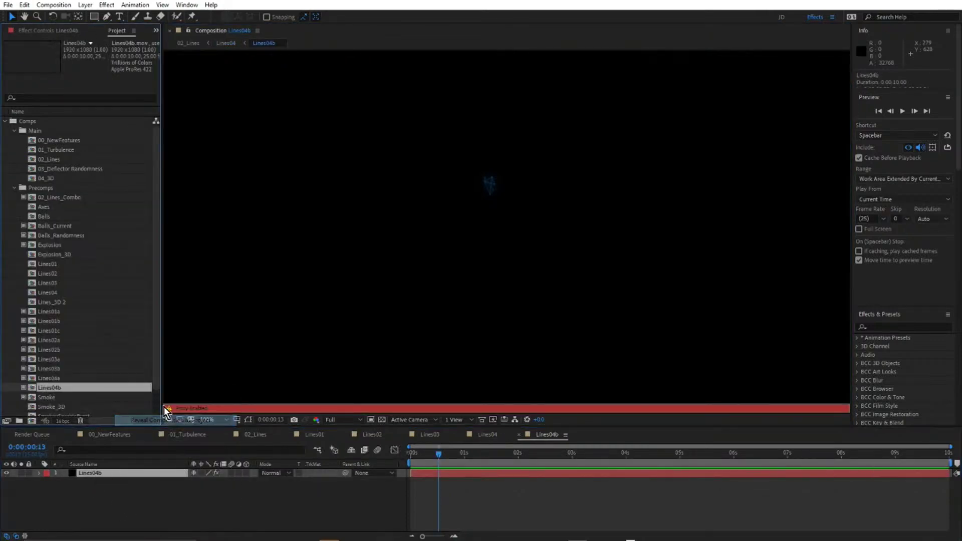
{"action": "left_click", "coordinate": [23, 388]}
- Launch Particle Illusion from the Lines04b layer's BCC Particle Illusion effect and maximize its window
{"action": "left_click", "coordinate": [87, 472]}
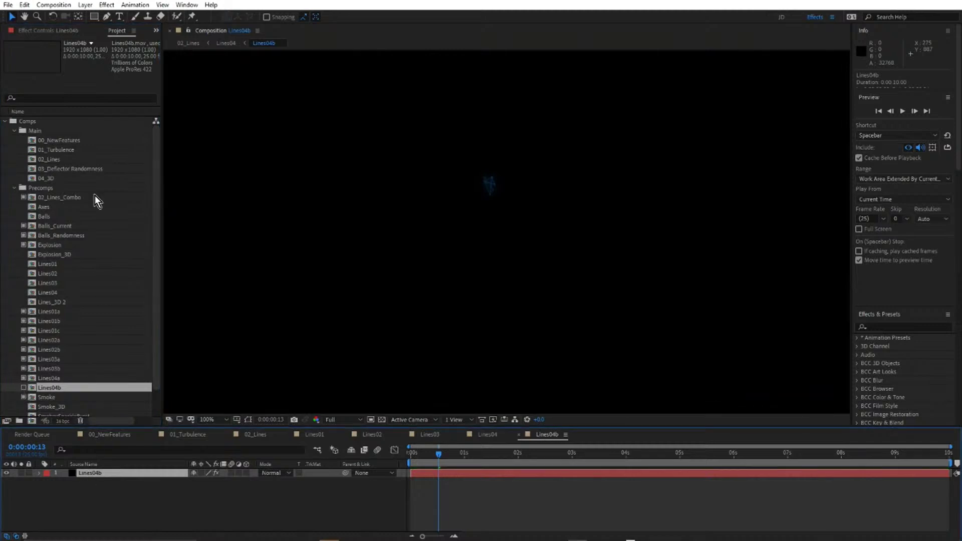
{"action": "left_click", "coordinate": [61, 30]}
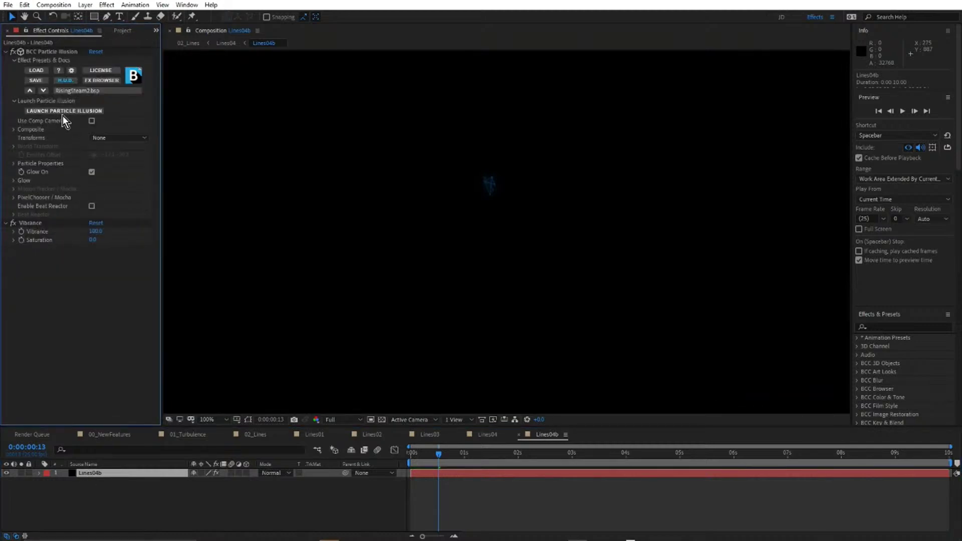
{"action": "left_click", "coordinate": [64, 111]}
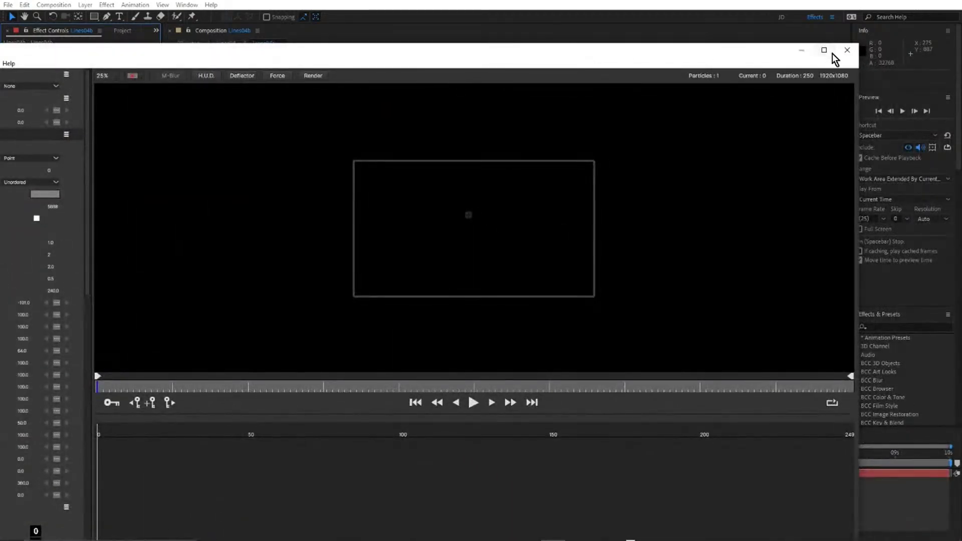
{"action": "left_click", "coordinate": [825, 50]}
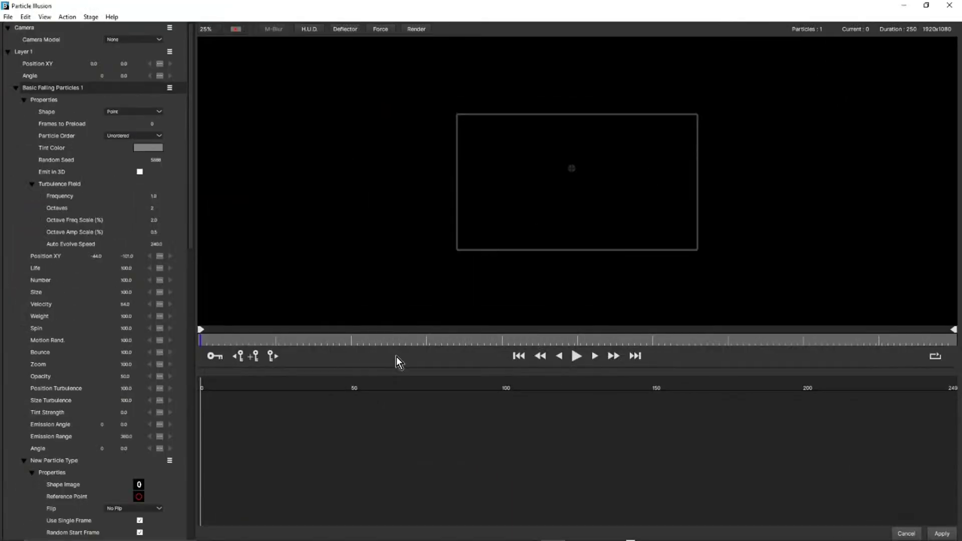
- Preview the Basic Falling Particles 1 emitter, scrub to about frame 139, and enlarge the stage view to 100%
{"action": "left_click", "coordinate": [51, 89]}
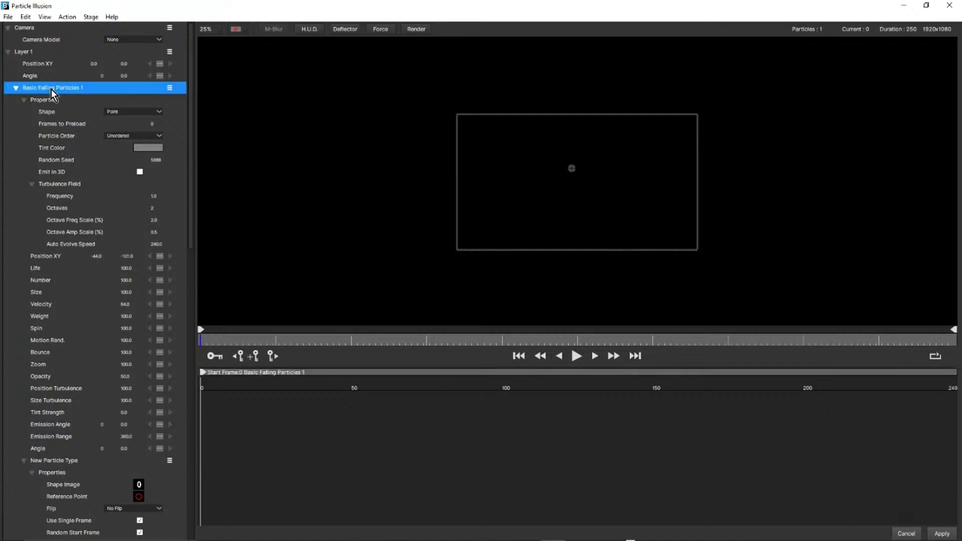
{"action": "left_click", "coordinate": [576, 356]}
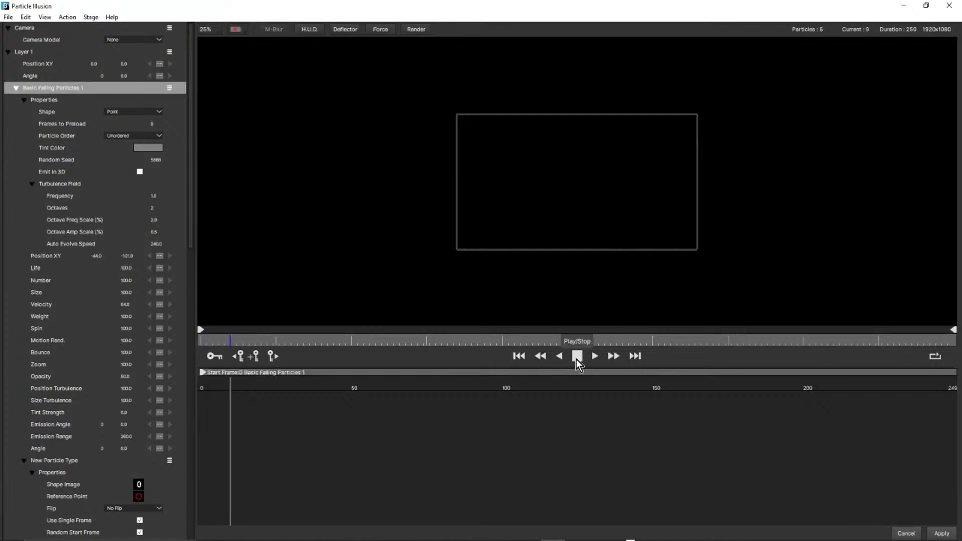
{"action": "left_click", "coordinate": [576, 356]}
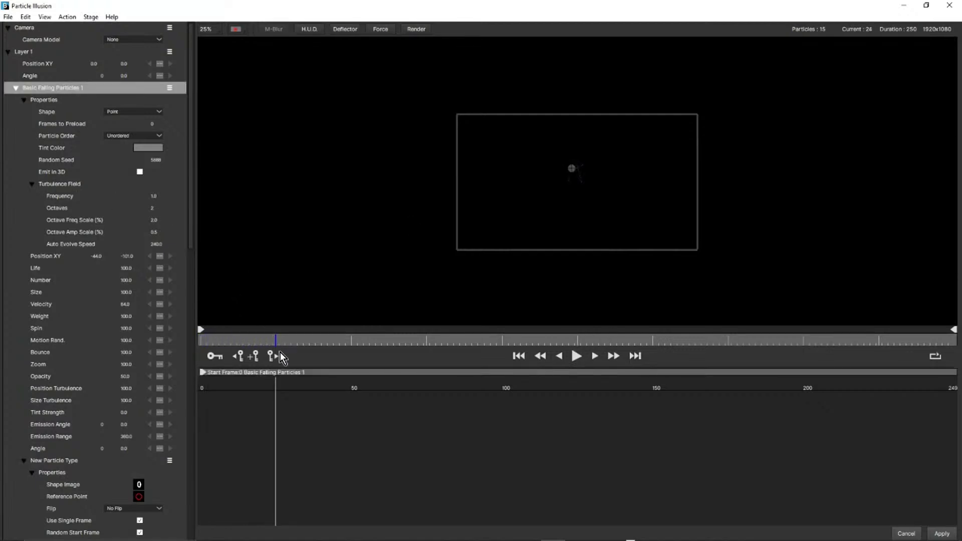
{"action": "left_click_drag", "start_coordinate": [299, 340], "coordinate": [620, 330]}
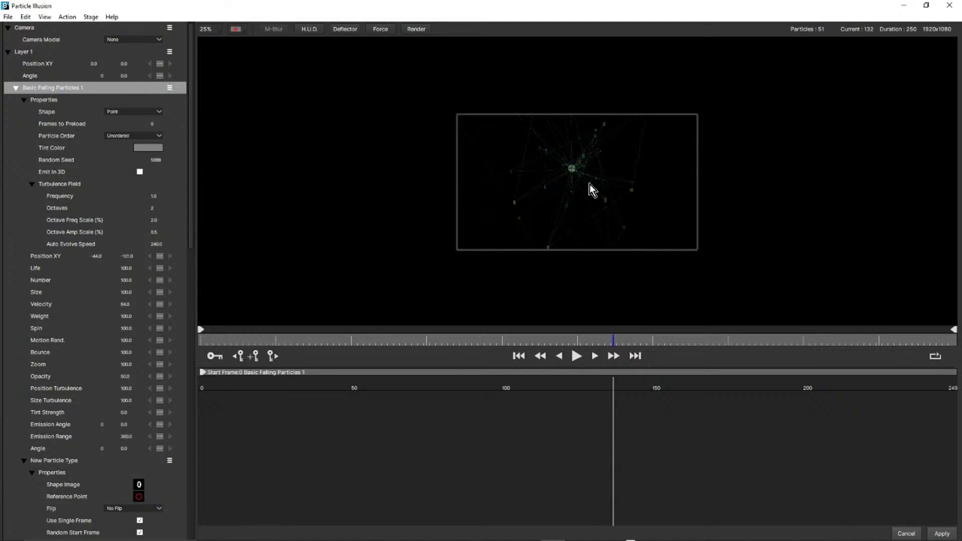
{"action": "scroll", "coordinate": [596, 157], "scroll_direction": "up", "scroll_amount": 2}
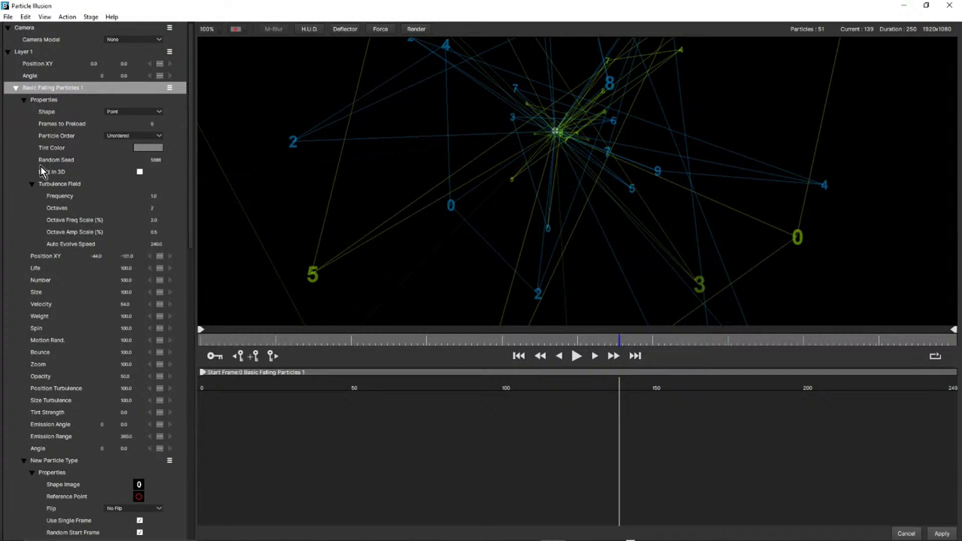
- Collapse the emitter's Turbulence Field and examine the Lines settings within New Particle Type's properties
{"action": "left_click", "coordinate": [32, 185]}
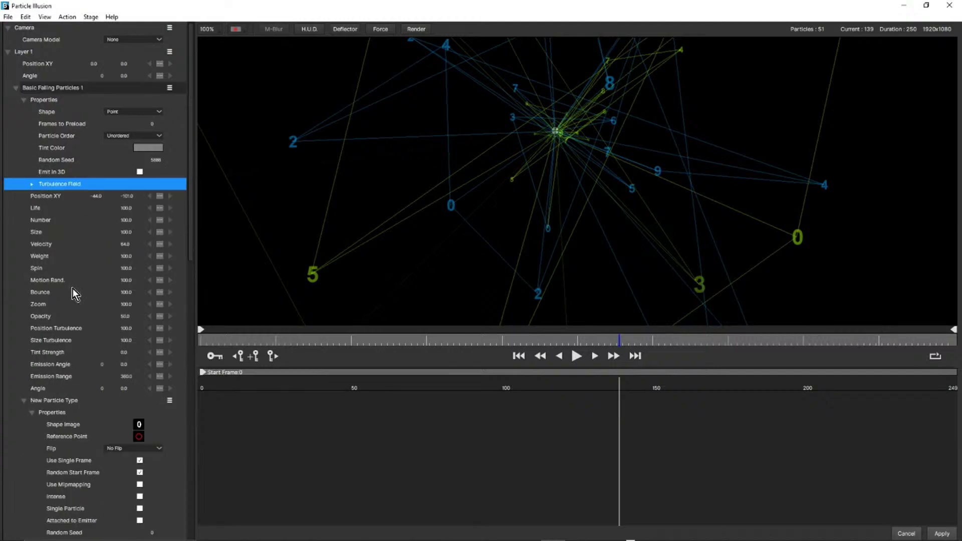
{"action": "scroll", "coordinate": [76, 294], "scroll_direction": "down", "scroll_amount": 2}
{"action": "scroll", "coordinate": [76, 295], "scroll_direction": "down", "scroll_amount": 10}
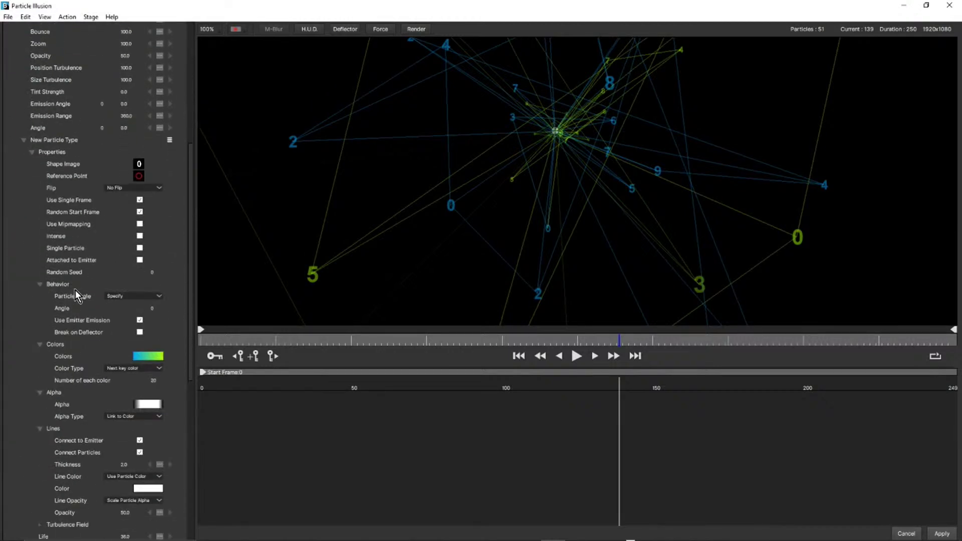
{"action": "scroll", "coordinate": [58, 305], "scroll_direction": "up", "scroll_amount": 3}
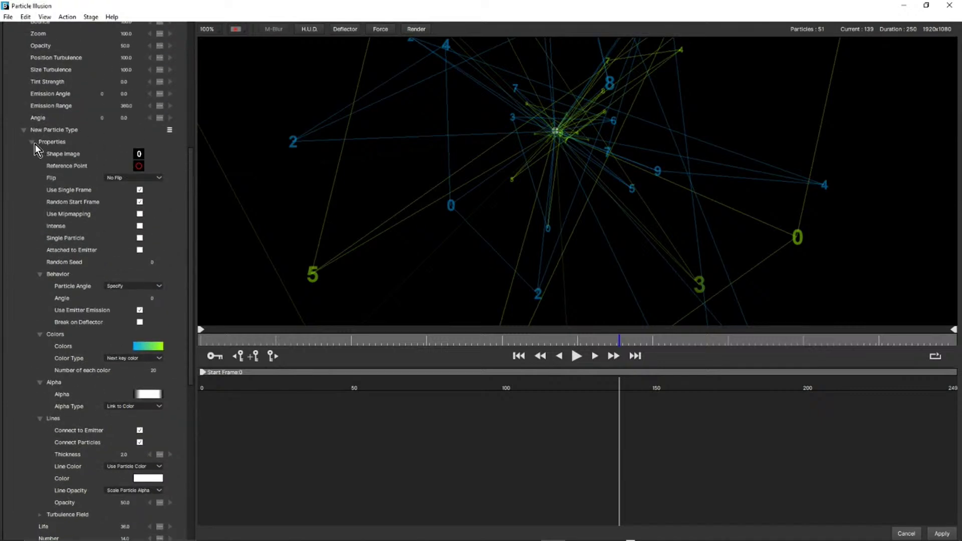
{"action": "left_click", "coordinate": [33, 142]}
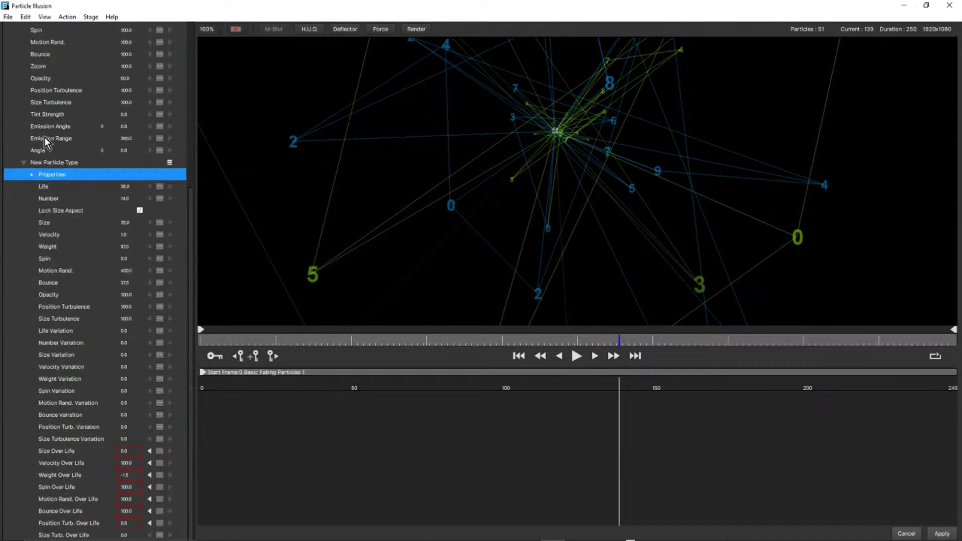
{"action": "left_click", "coordinate": [170, 161]}
{"action": "left_click", "coordinate": [60, 162]}
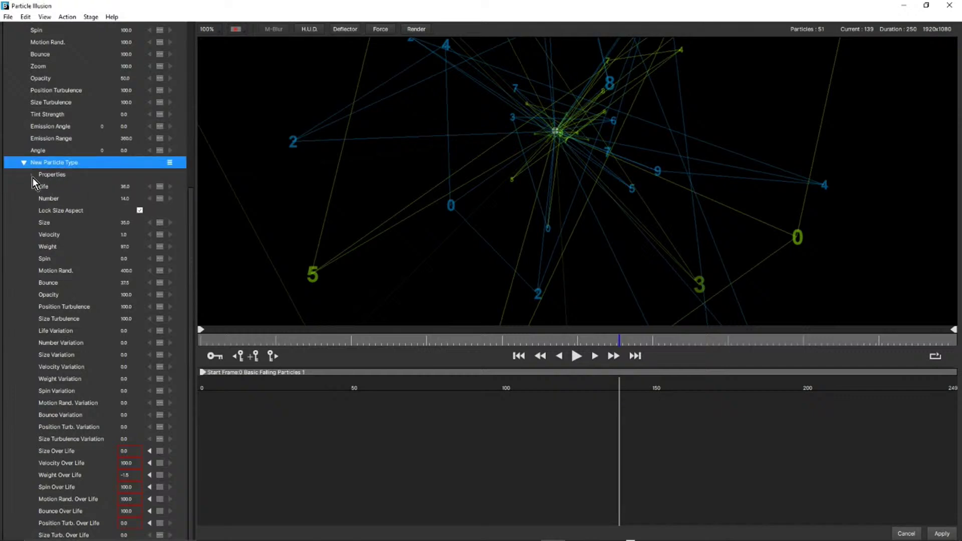
{"action": "left_click", "coordinate": [32, 176]}
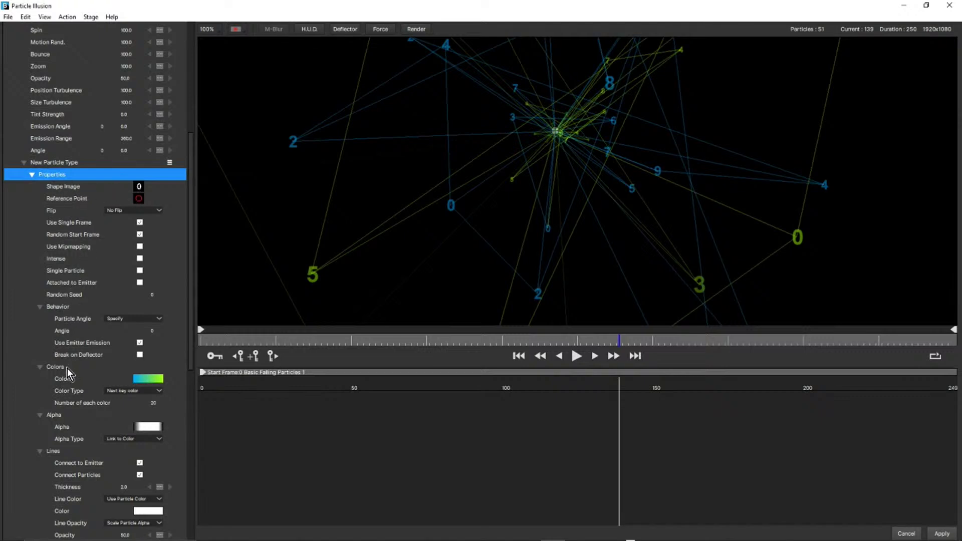
{"action": "scroll", "coordinate": [74, 401], "scroll_direction": "down", "scroll_amount": 1}
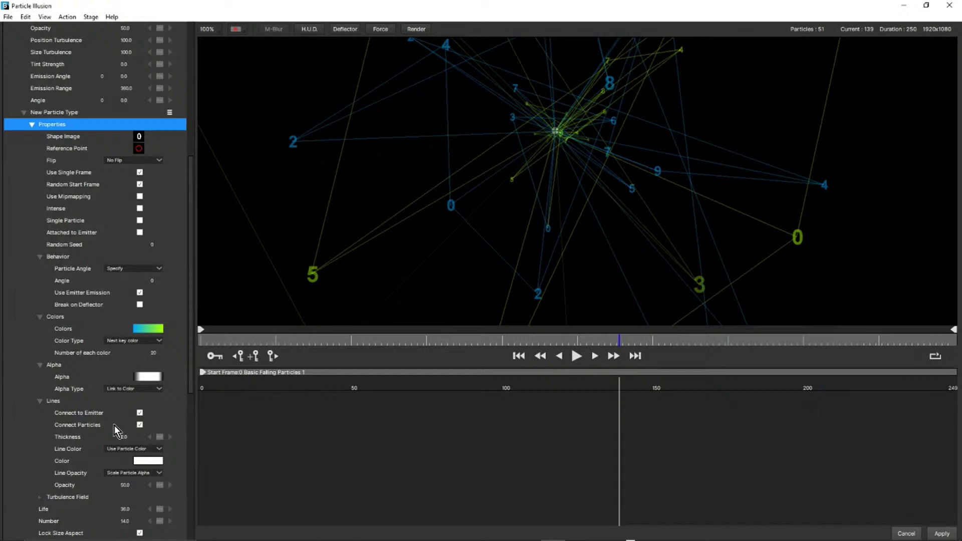
- Turn off Connect to Emitter and Connect Particles in the Lines settings of New Particle Type
{"action": "left_click", "coordinate": [139, 413]}
{"action": "scroll", "coordinate": [140, 413], "scroll_direction": "down", "scroll_amount": 3}
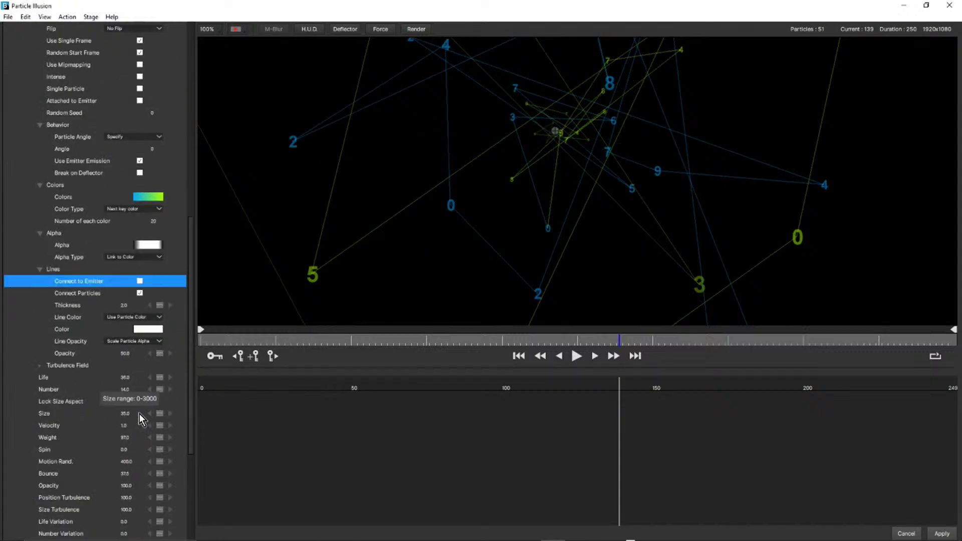
{"action": "left_click", "coordinate": [140, 294]}
{"action": "scroll", "coordinate": [139, 293], "scroll_direction": "down", "scroll_amount": 1}
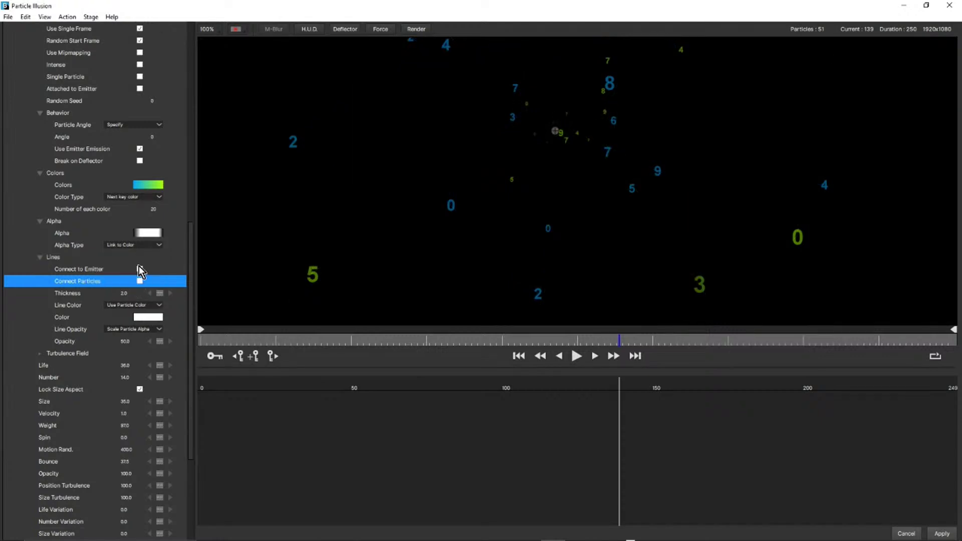
- Re-enable Connect to Emitter and Connect Particles one after the other for New Particle Type
{"action": "left_click", "coordinate": [140, 269]}
{"action": "scroll", "coordinate": [140, 270], "scroll_direction": "up", "scroll_amount": 1}
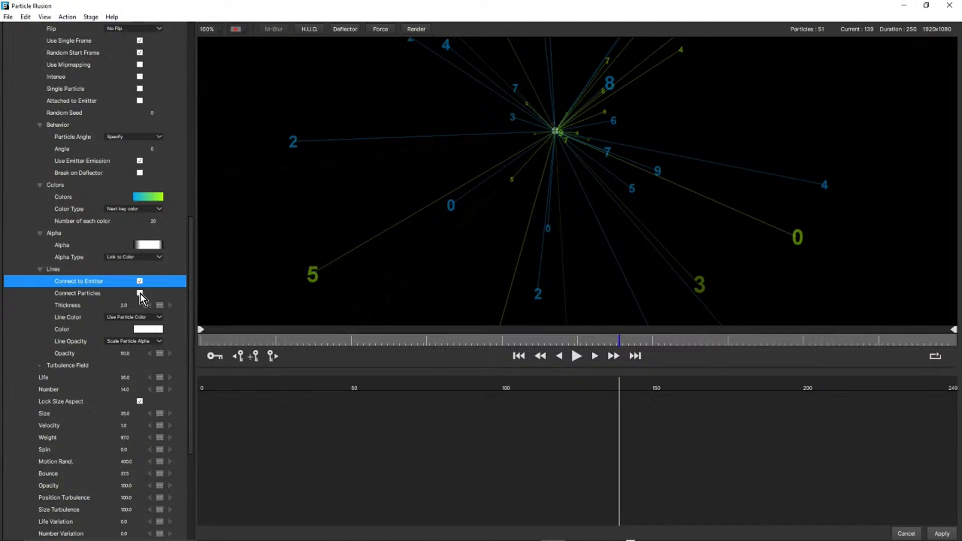
{"action": "left_click", "coordinate": [140, 293]}
{"action": "scroll", "coordinate": [139, 293], "scroll_direction": "down", "scroll_amount": 1}
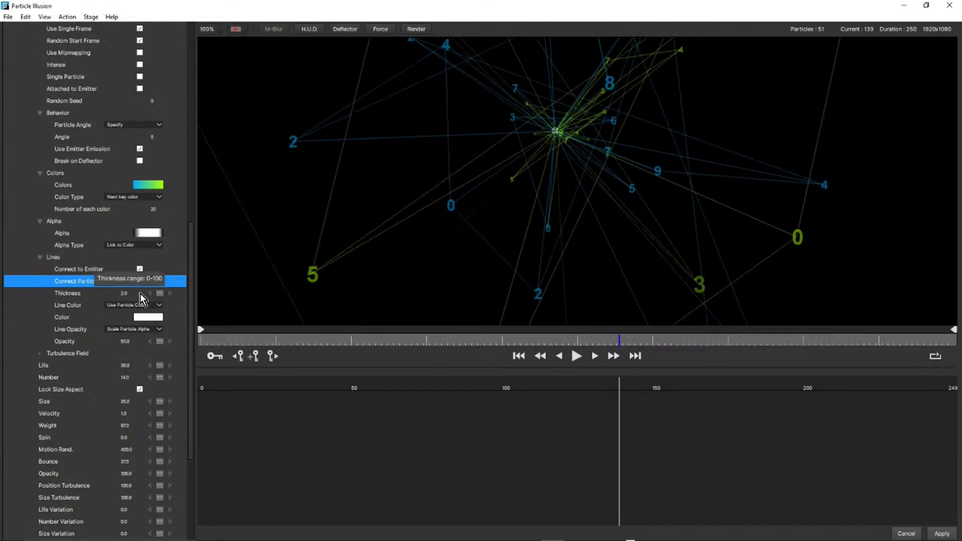
- Play the line-connected number particles briefly and go back to the start of the emitter's parameters
{"action": "left_click", "coordinate": [576, 356]}
{"action": "left_click", "coordinate": [577, 356]}
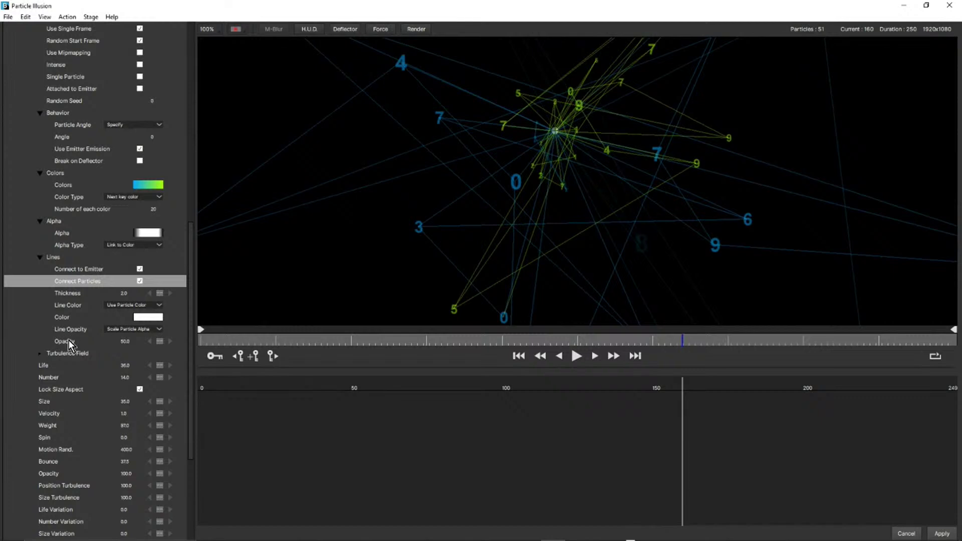
{"action": "left_click_drag", "start_coordinate": [189, 257], "coordinate": [189, 42]}
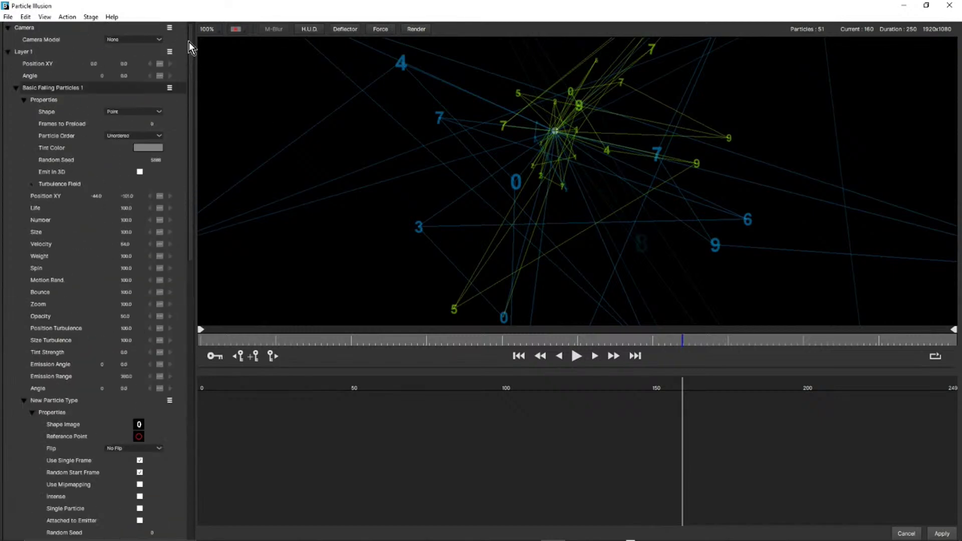
- Exit Particle Illusion without applying changes, scrub Lines04b to 0:00:03:16, and show the project contents again
{"action": "left_click", "coordinate": [908, 533]}
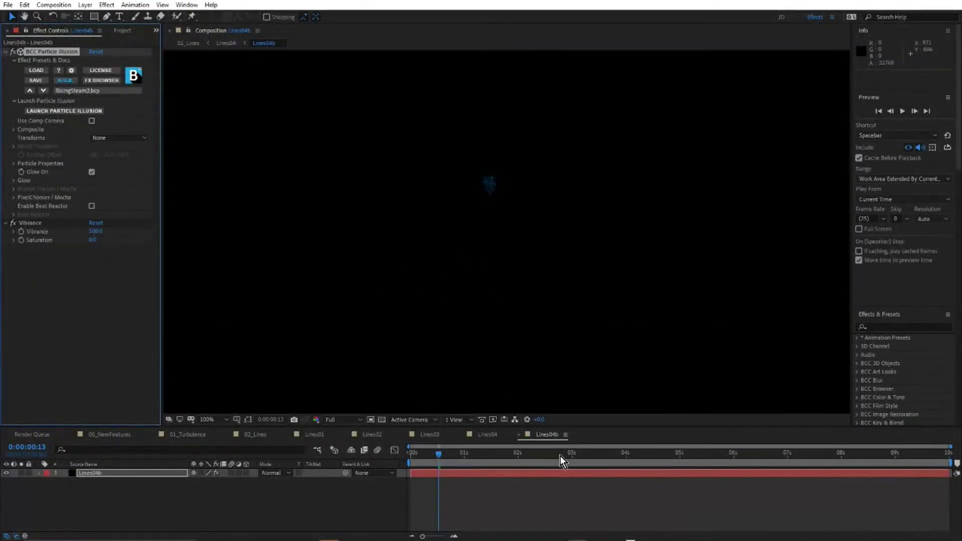
{"action": "left_click_drag", "start_coordinate": [484, 453], "coordinate": [606, 457]}
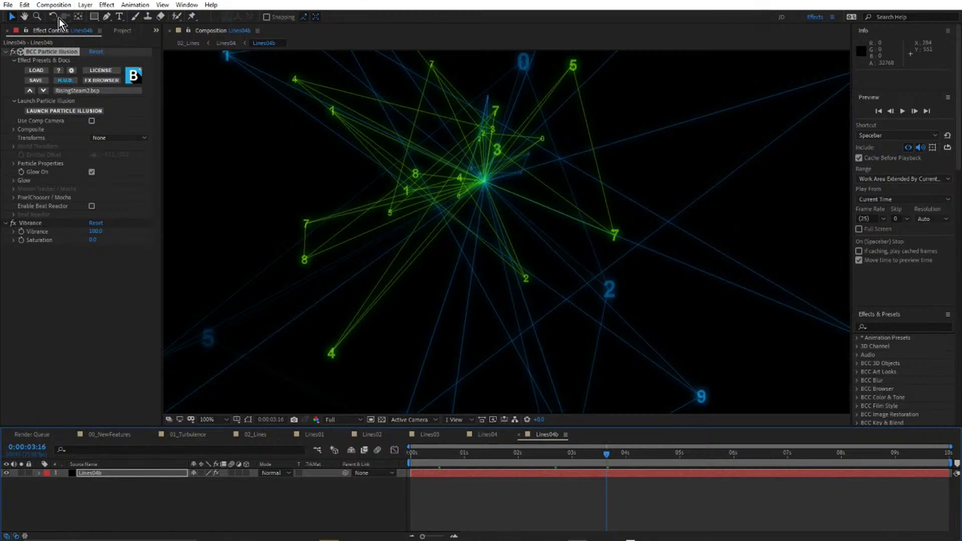
{"action": "left_click", "coordinate": [122, 30]}
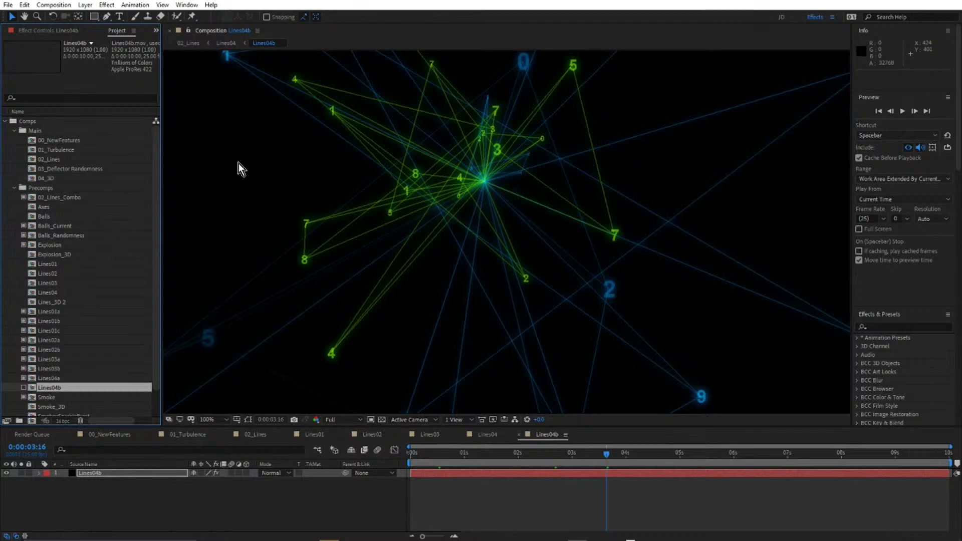
- Revisit the 00_NewFeatures composition and its Main precomp, ending on the 01_Turbulence composition
{"action": "left_click", "coordinate": [109, 435]}
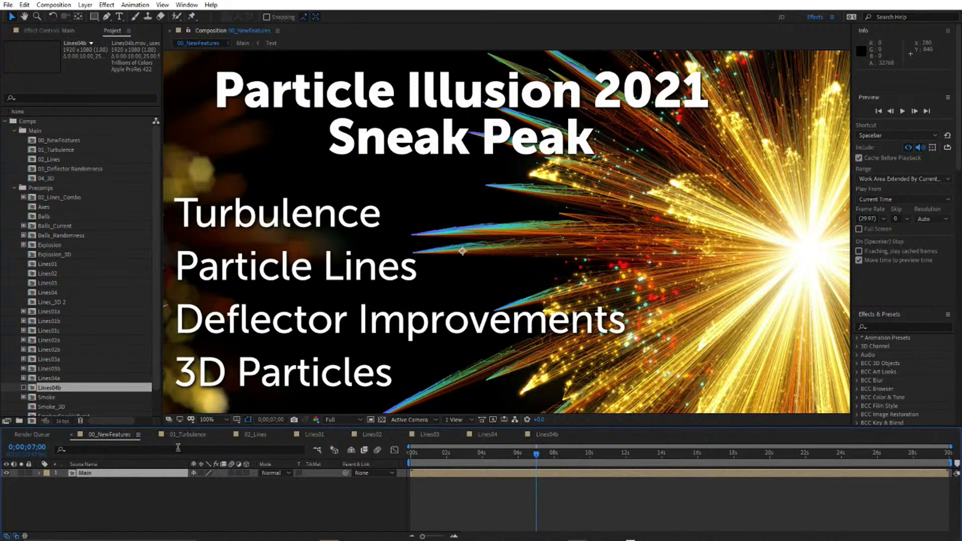
{"action": "double_click", "coordinate": [157, 474]}
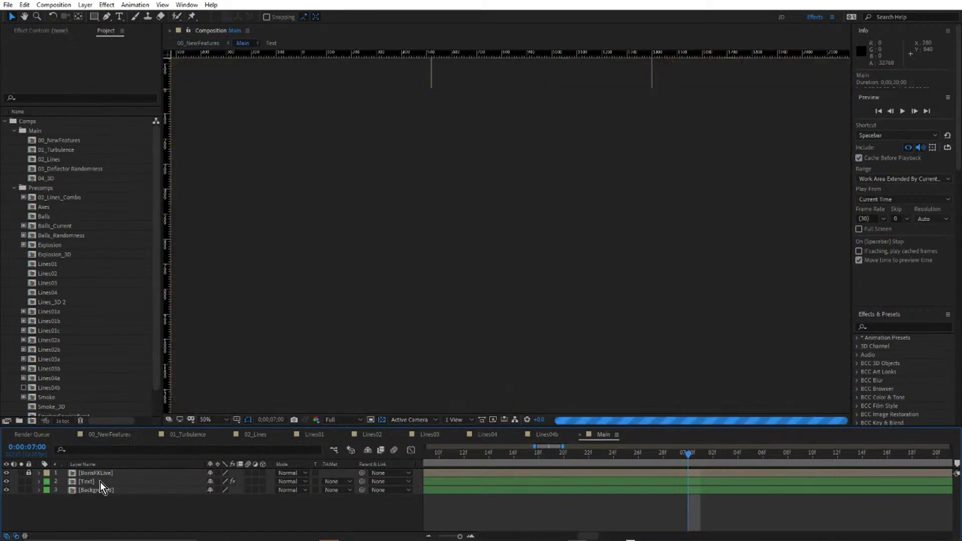
{"action": "left_click", "coordinate": [188, 435]}
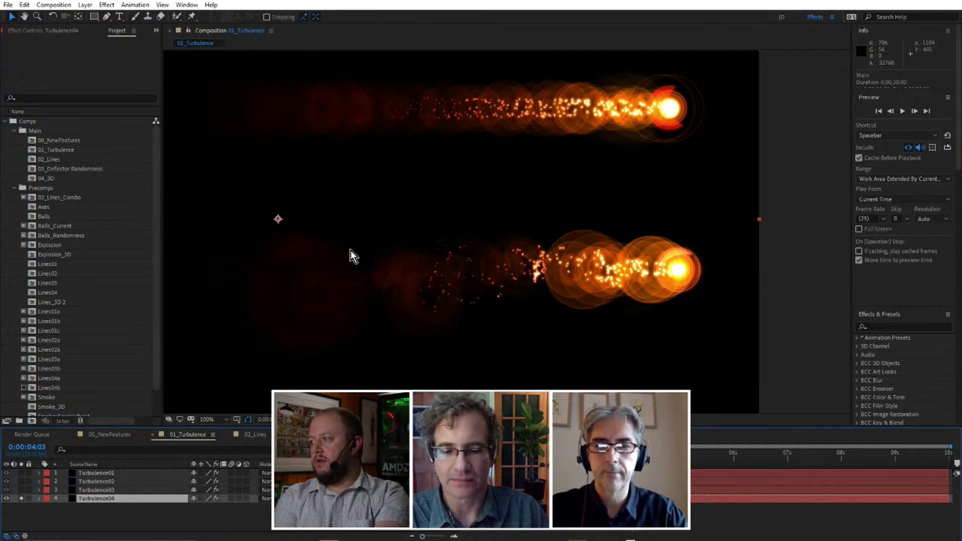
- Close all open compositions, leaving only the project contents to choose from
{"action": "key", "text": "ctrl+w"}
{"action": "key", "text": "ctrl+w"}
{"action": "key", "text": "ctrl+w"}
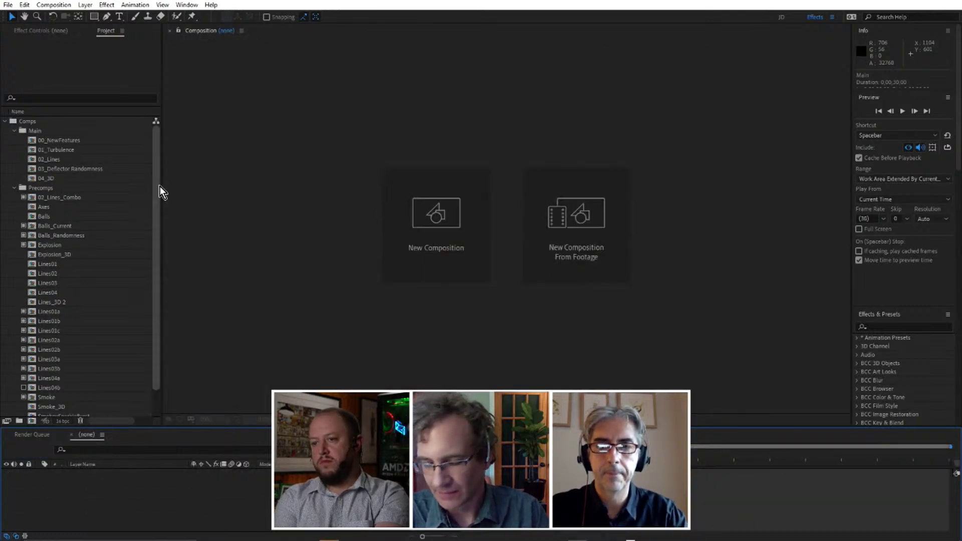
{"action": "left_click_drag", "start_coordinate": [156, 186], "coordinate": [158, 152]}
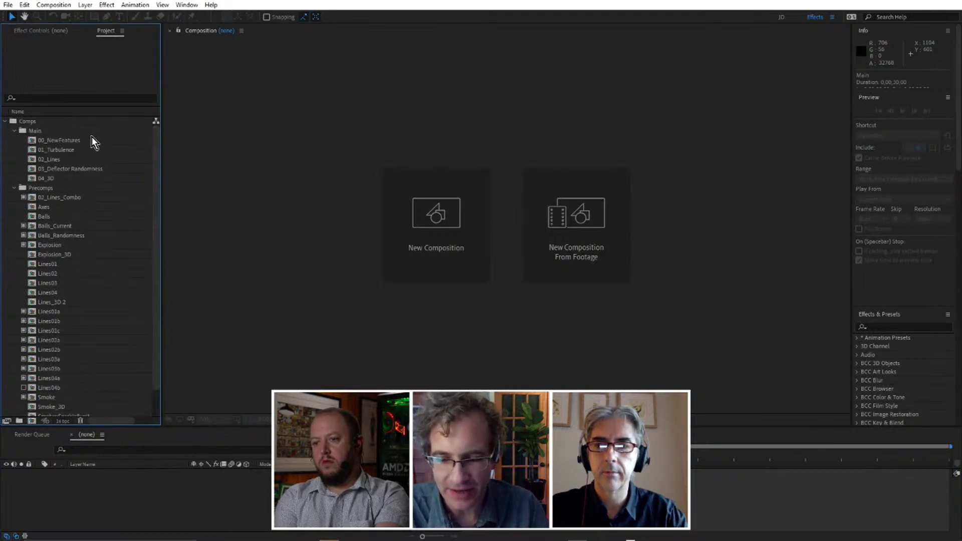
- Open the 03_Deflector Randomness composition, bring the bouncing Balls_Current particles into view, and maximize the composition view
{"action": "double_click", "coordinate": [33, 170]}
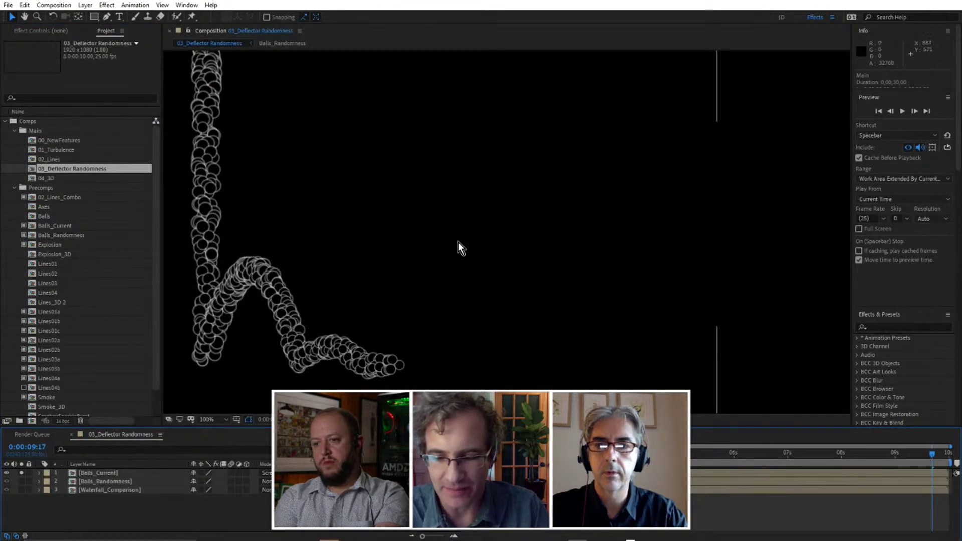
{"action": "left_click_drag", "start_coordinate": [306, 244], "coordinate": [449, 258]}
{"action": "key", "text": "v"}
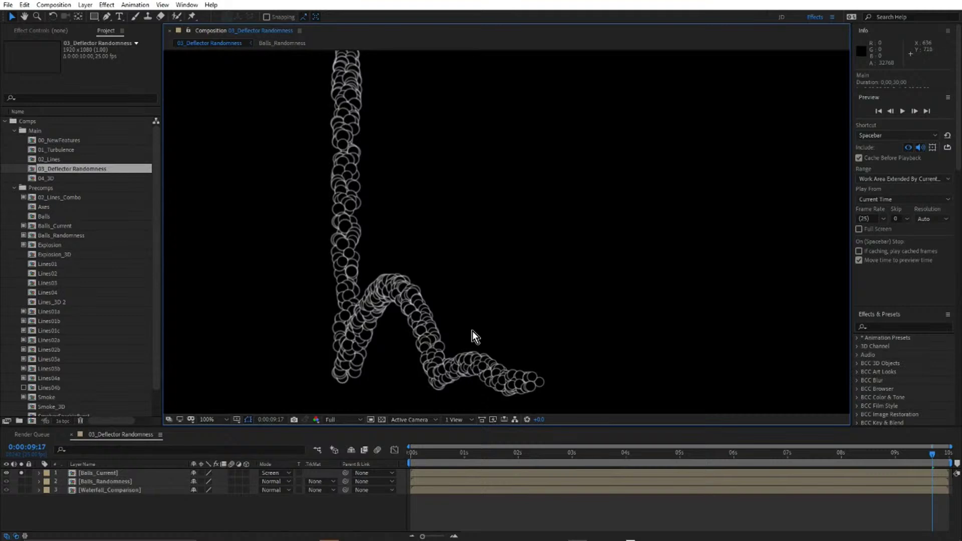
{"action": "key", "text": "grave"}
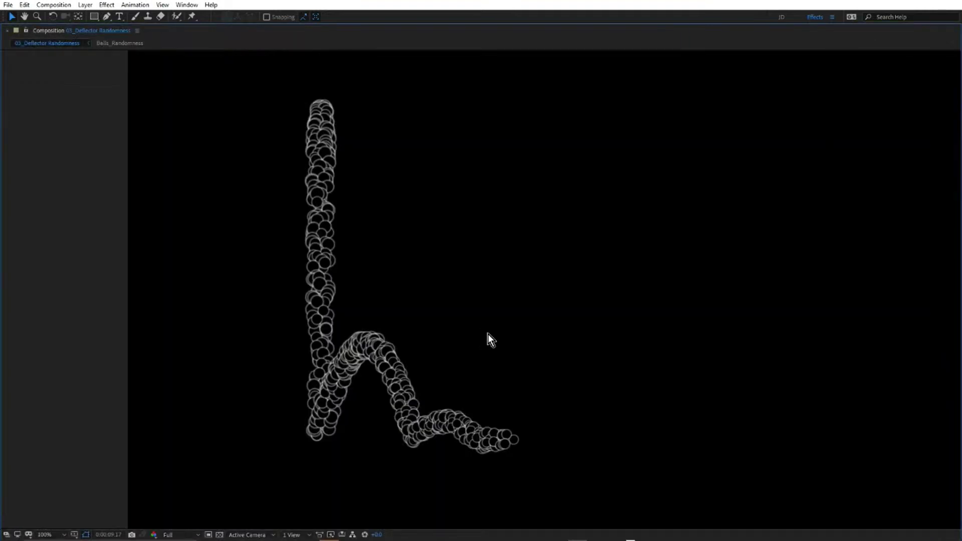
- Restore the panel layout, solo the Balls_Randomness layer alongside Balls_Current, and preview both from the first frame
{"action": "key", "text": "space"}
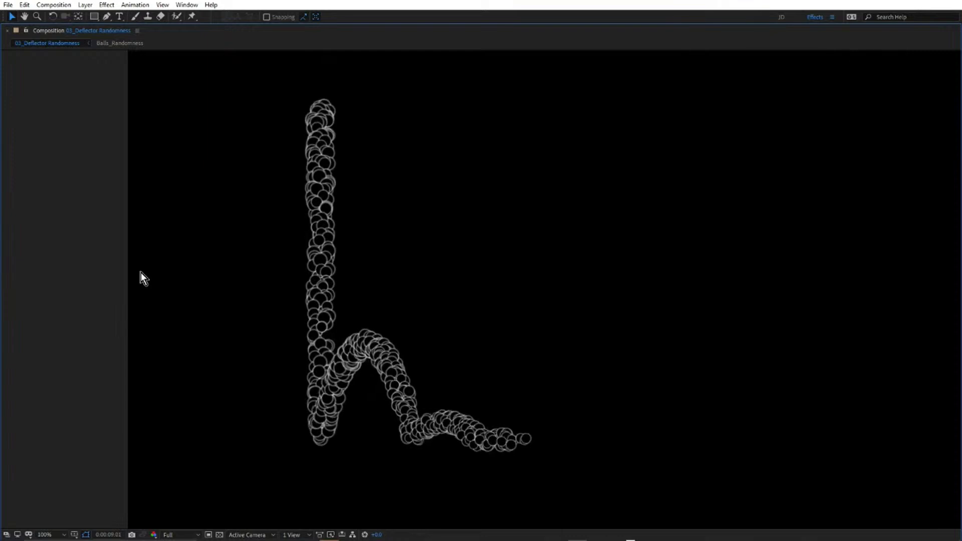
{"action": "key", "text": "grave"}
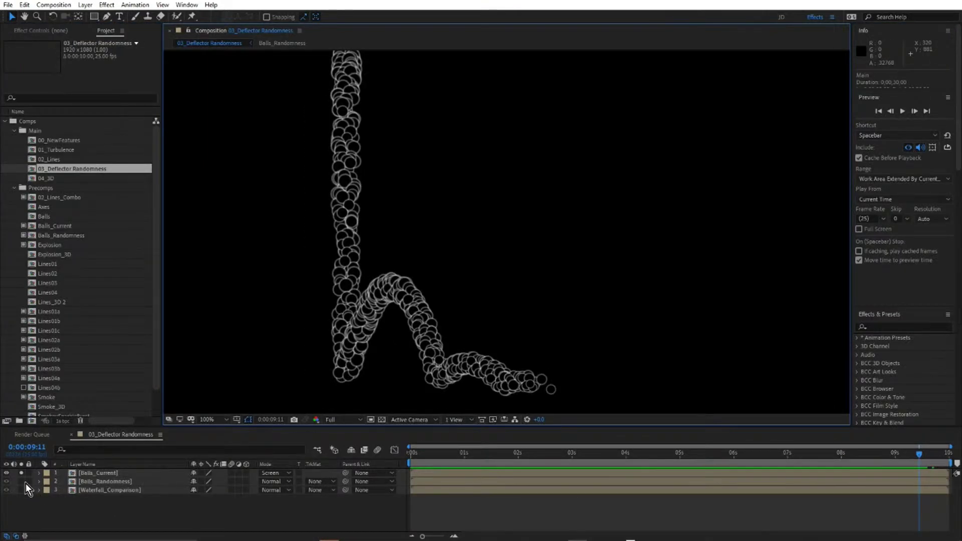
{"action": "left_click", "coordinate": [23, 481]}
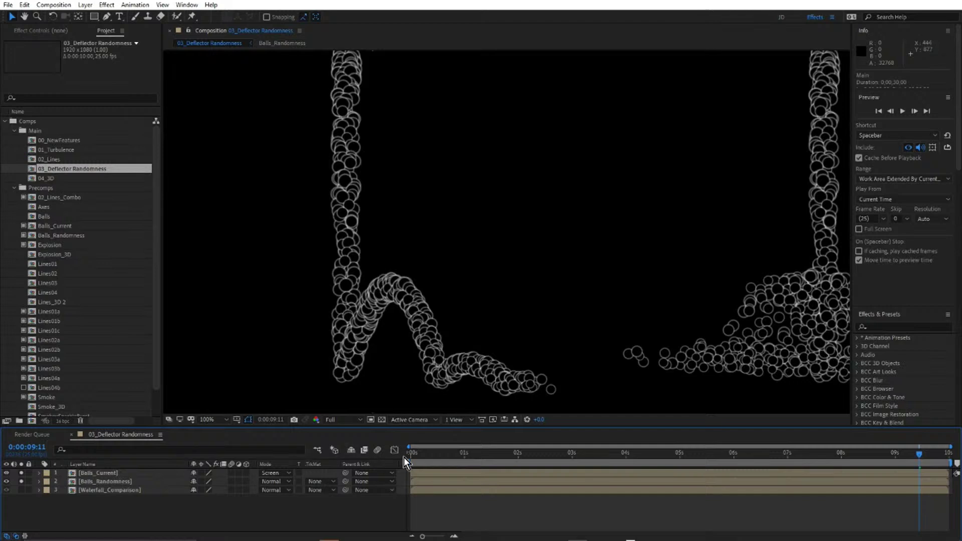
{"action": "left_click_drag", "start_coordinate": [423, 454], "coordinate": [401, 461]}
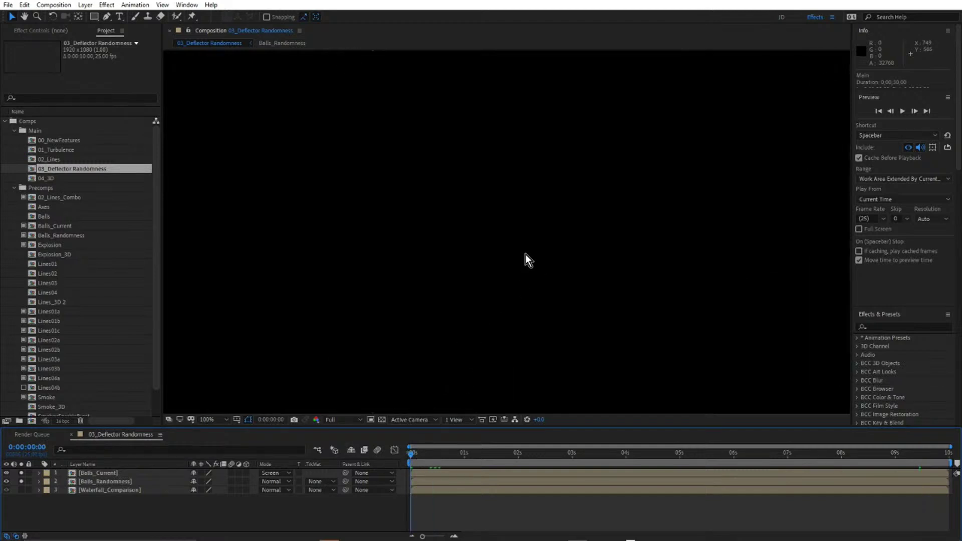
{"action": "key", "text": "comma"}
{"action": "key", "text": "comma"}
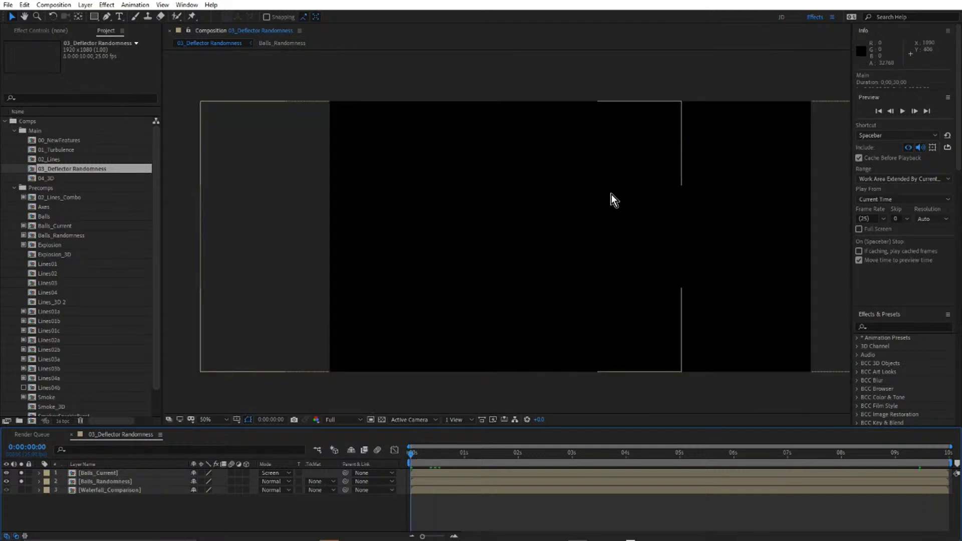
{"action": "key", "text": "space"}
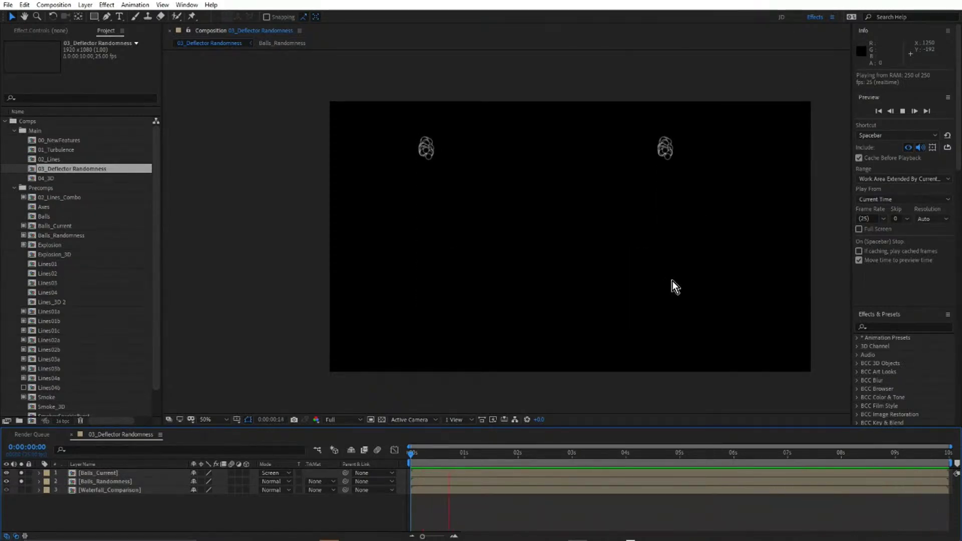
- Preview the Balls_Randomness particles up close at 100% magnification and stop at 0:00:08:23
{"action": "key", "text": "period"}
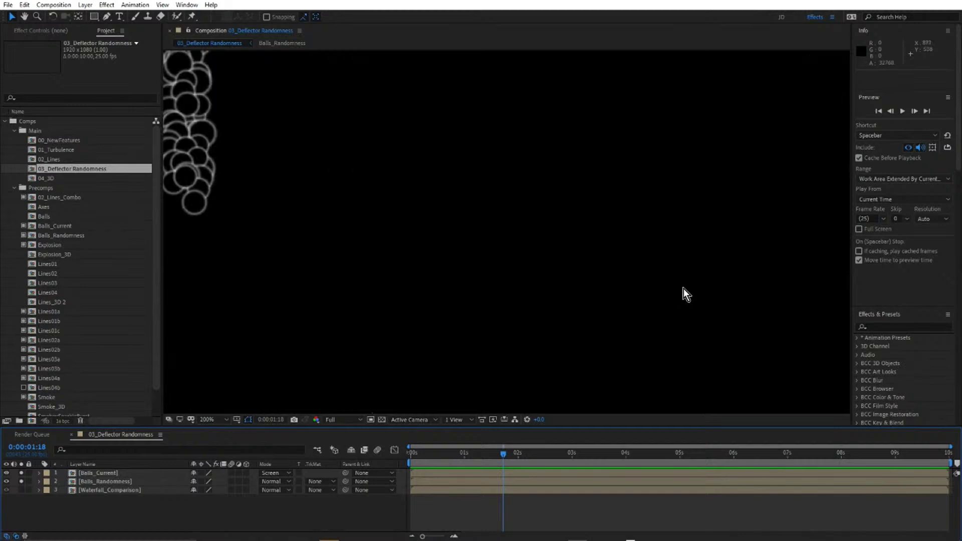
{"action": "left_click_drag", "start_coordinate": [715, 274], "coordinate": [492, 262]}
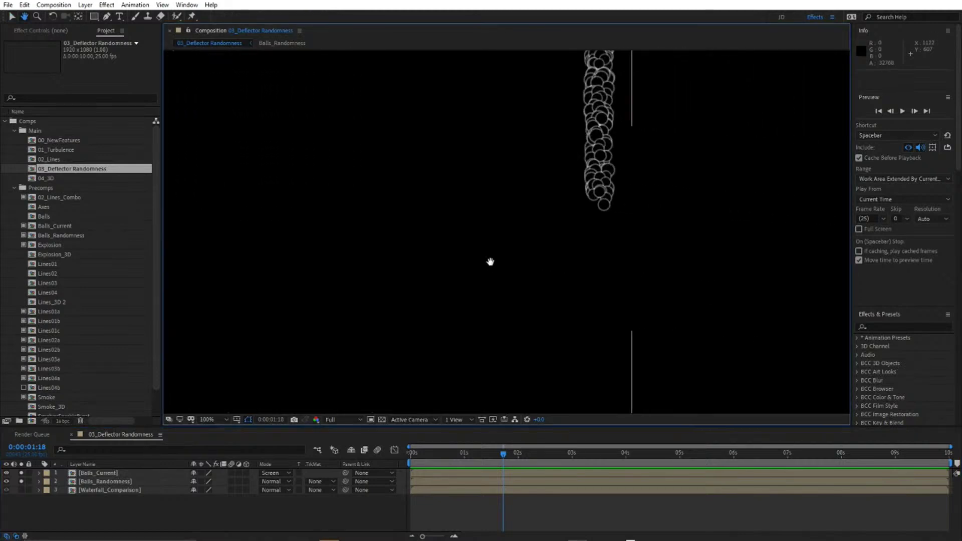
{"action": "key", "text": "space"}
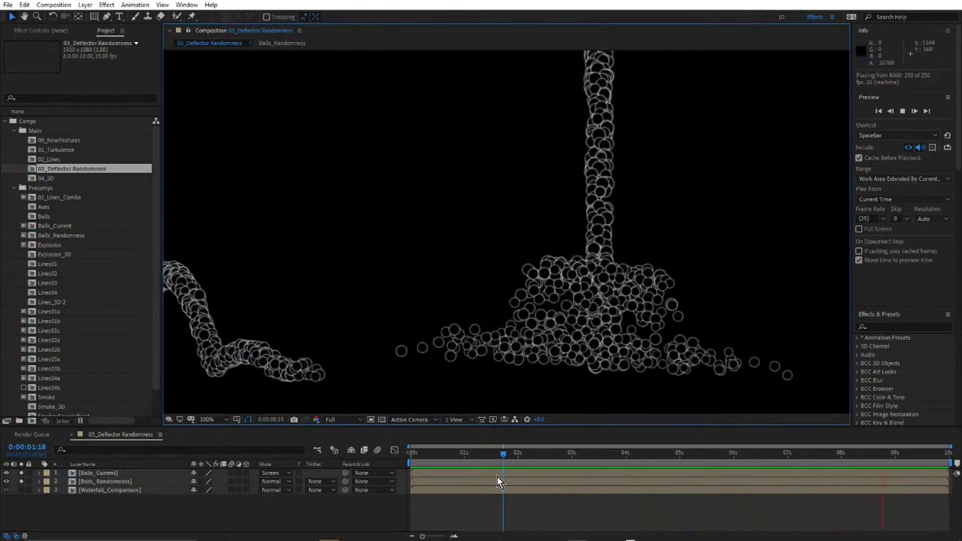
{"action": "key", "text": "space"}
- Solo only the Waterfall_Comparison layer and frame both waterfalls in the composition view
{"action": "left_click", "coordinate": [114, 491]}
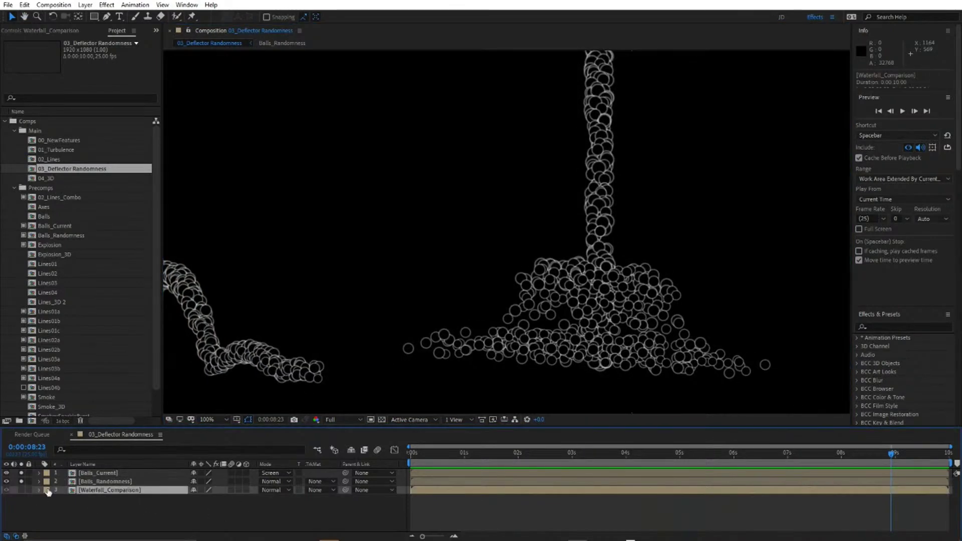
{"action": "left_click", "coordinate": [22, 490]}
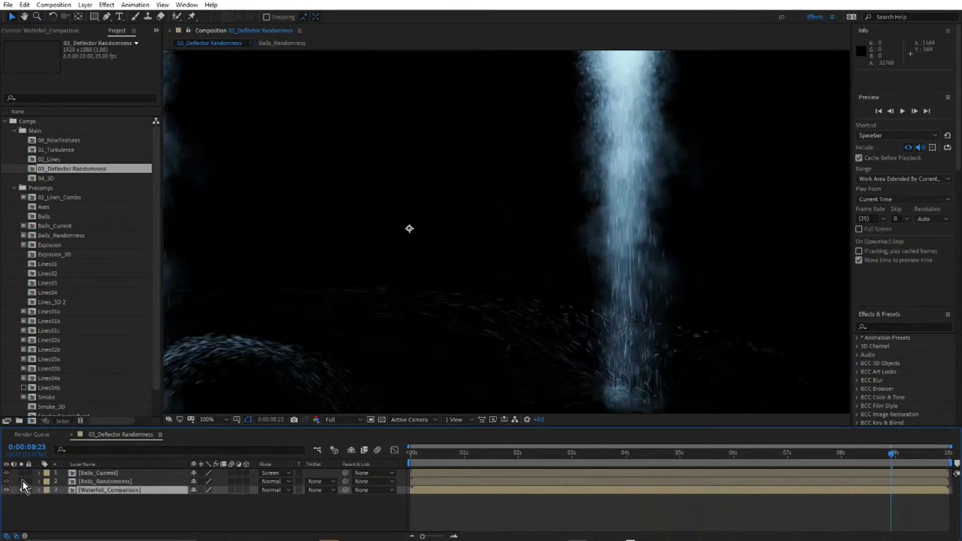
{"action": "key", "text": "h"}
{"action": "left_click_drag", "start_coordinate": [466, 251], "coordinate": [523, 257]}
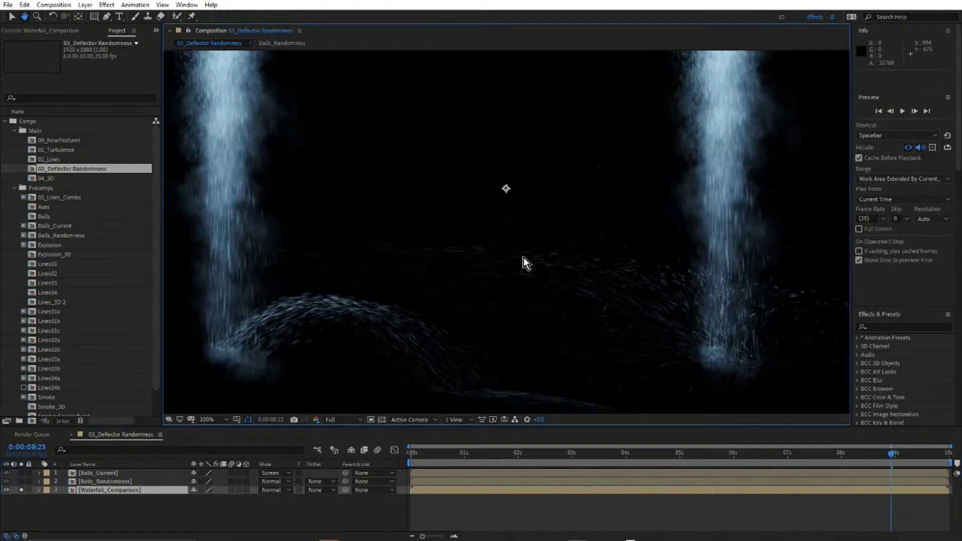
{"action": "key", "text": "v"}
- Preview the waterfall comparison in a maximized composition view, stop at 0:00:04:19, and restore the panel layout
{"action": "key", "text": "grave"}
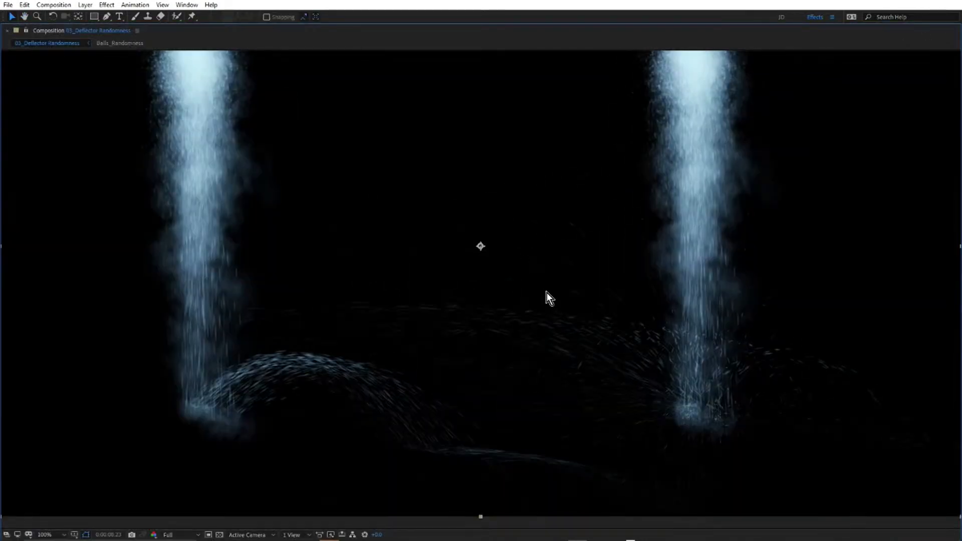
{"action": "left_click", "coordinate": [546, 292]}
{"action": "key", "text": "space"}
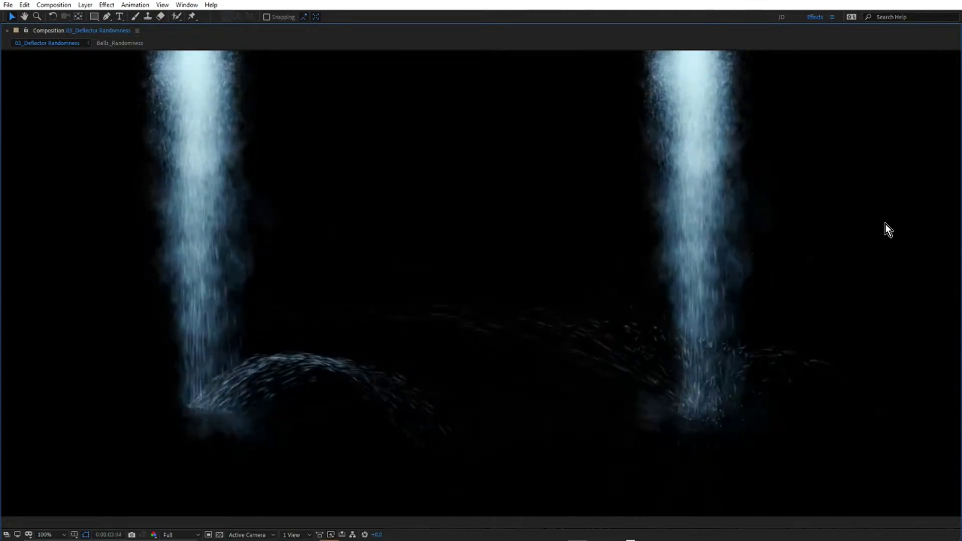
{"action": "left_click", "coordinate": [660, 260]}
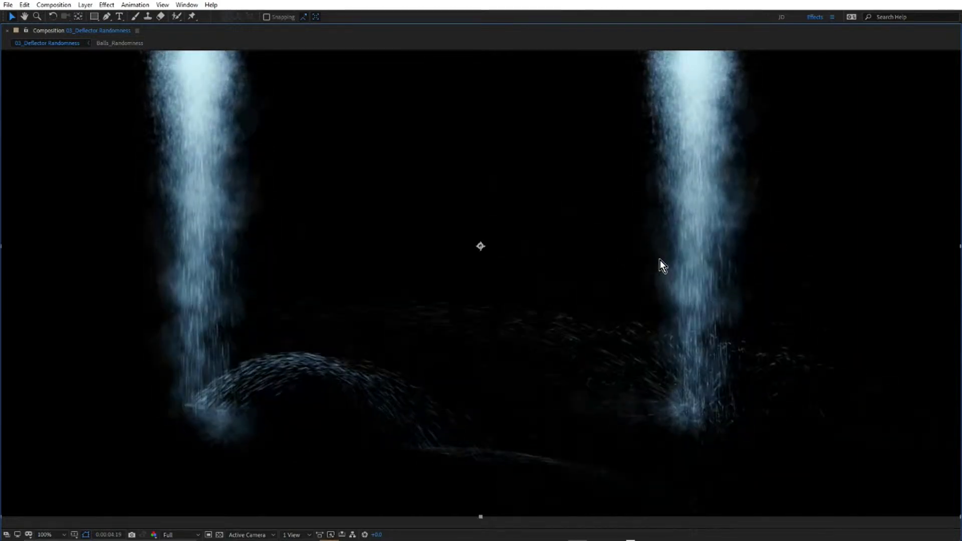
{"action": "key", "text": "grave"}
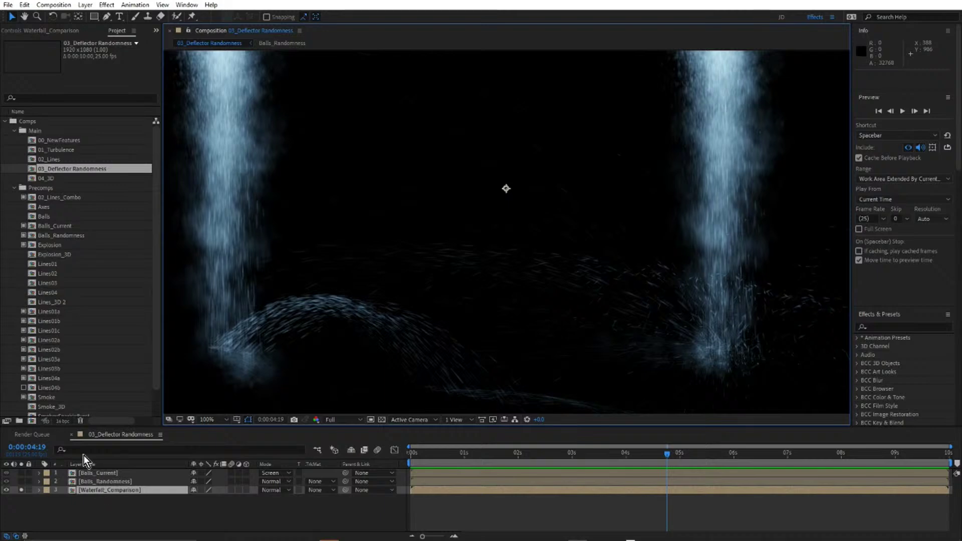
- Open the 04_3D composition from the Main folder and choose it in the composition mini-flowchart
{"action": "left_click", "coordinate": [97, 435]}
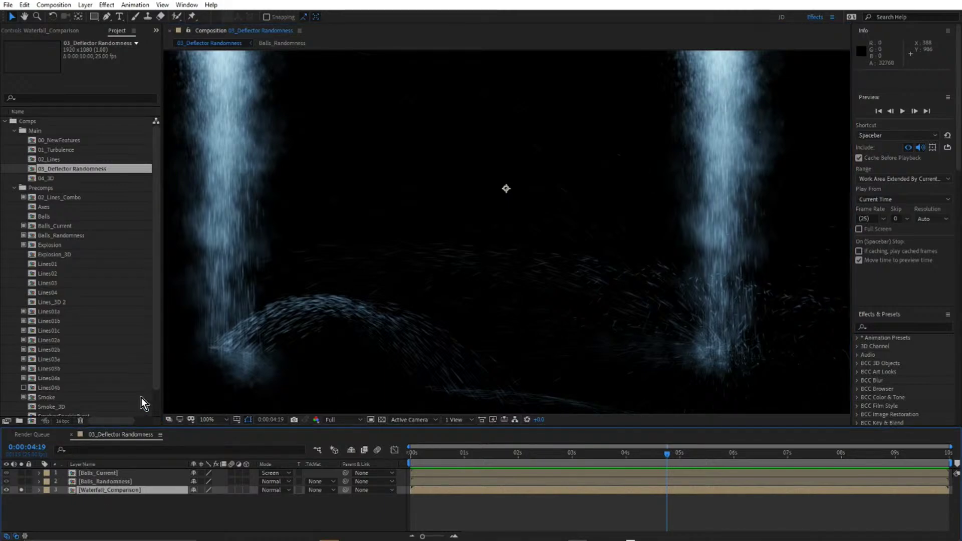
{"action": "key", "text": "ctrl+Up"}
{"action": "key", "text": "KP_Enter"}
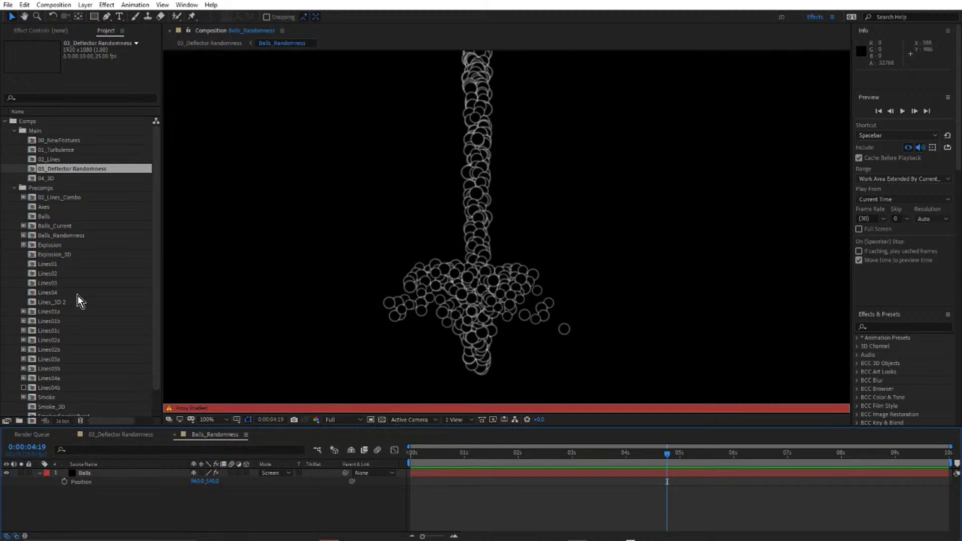
{"action": "double_click", "coordinate": [50, 177]}
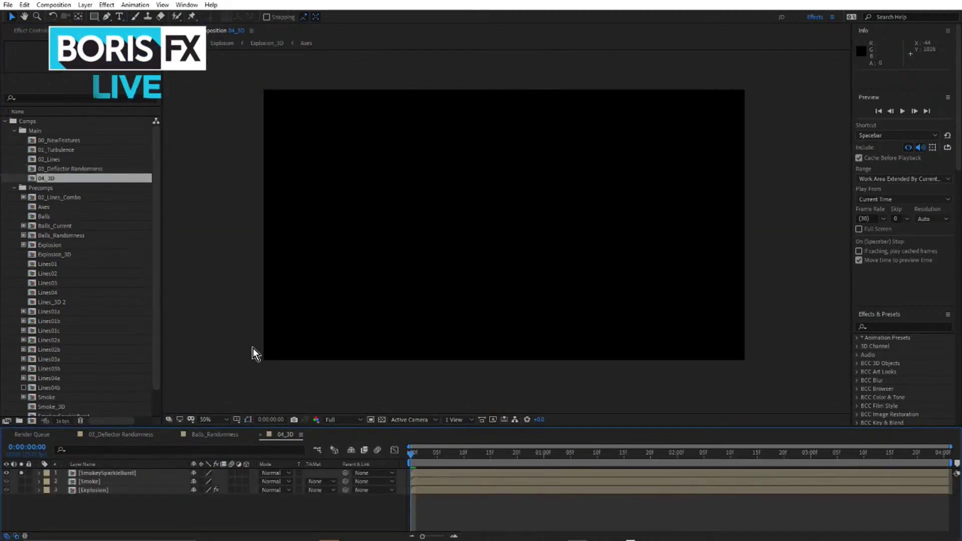
{"action": "key", "text": "Tab"}
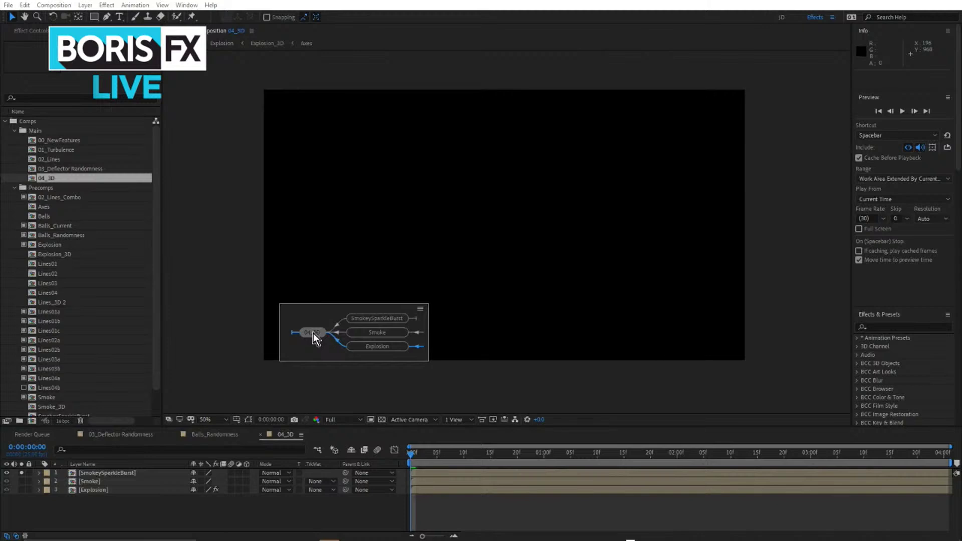
{"action": "left_click", "coordinate": [313, 333]}
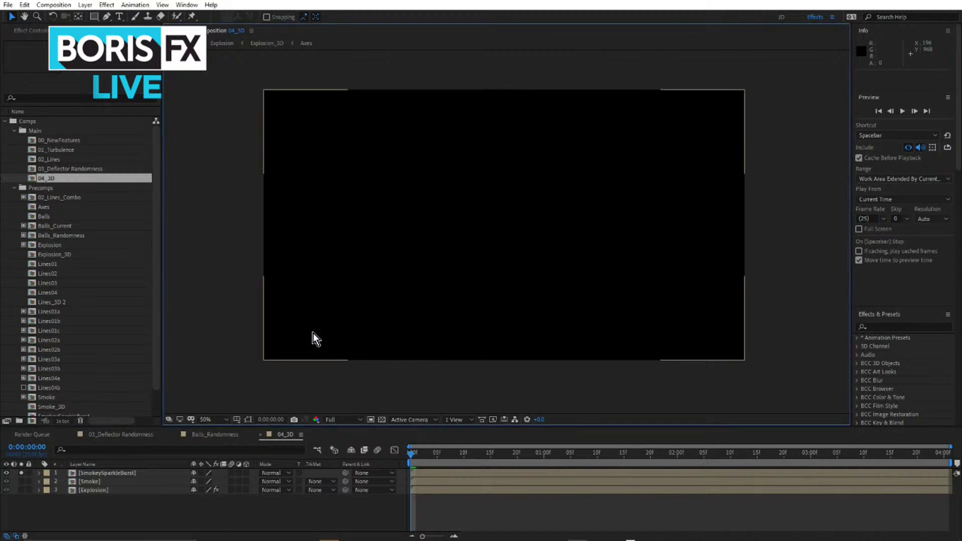
- Open the SmokeySparkleBurst precomp from 04_3D, scrub it to 0:00:01:19, and list its layer by source name
{"action": "left_click", "coordinate": [114, 475]}
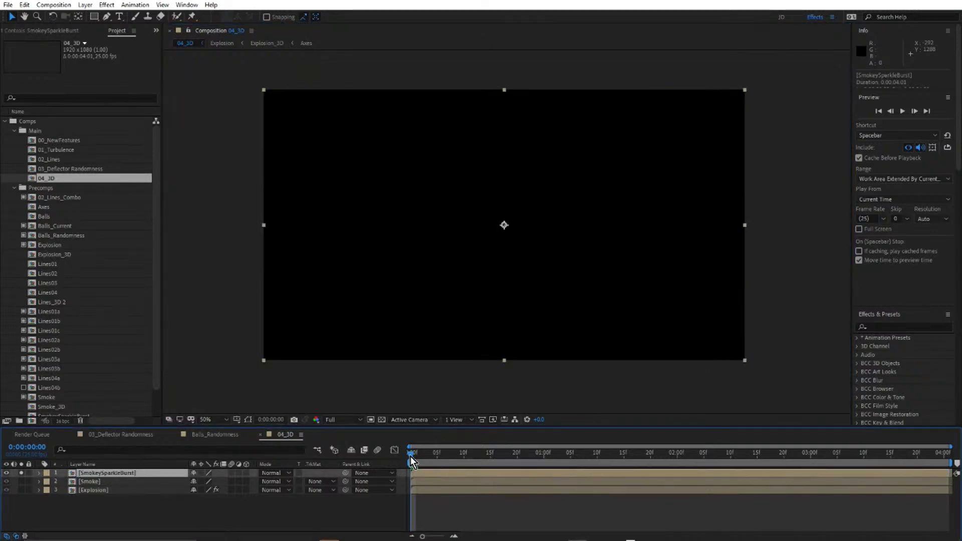
{"action": "left_click_drag", "start_coordinate": [411, 456], "coordinate": [444, 451]}
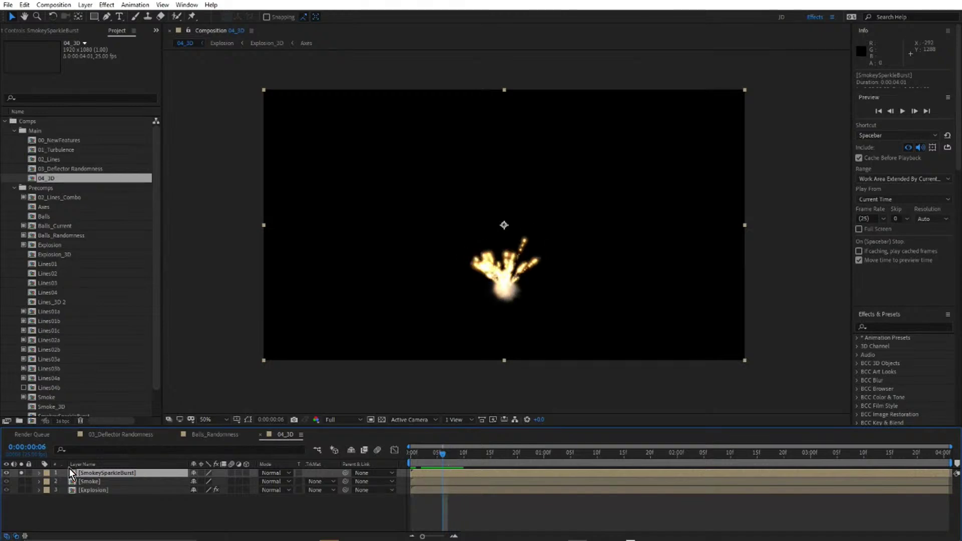
{"action": "double_click", "coordinate": [97, 473]}
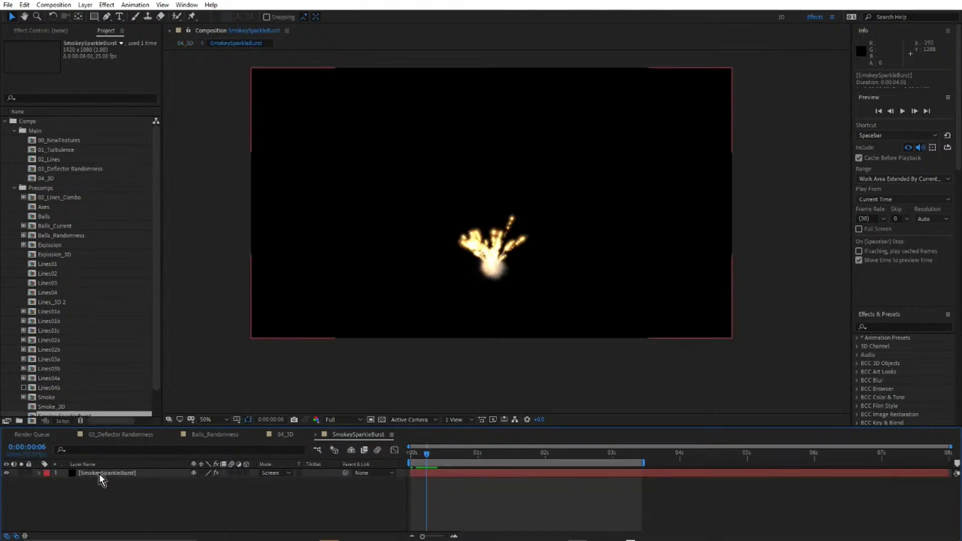
{"action": "left_click_drag", "start_coordinate": [463, 452], "coordinate": [531, 474]}
{"action": "left_click", "coordinate": [65, 474]}
{"action": "left_click", "coordinate": [102, 466]}
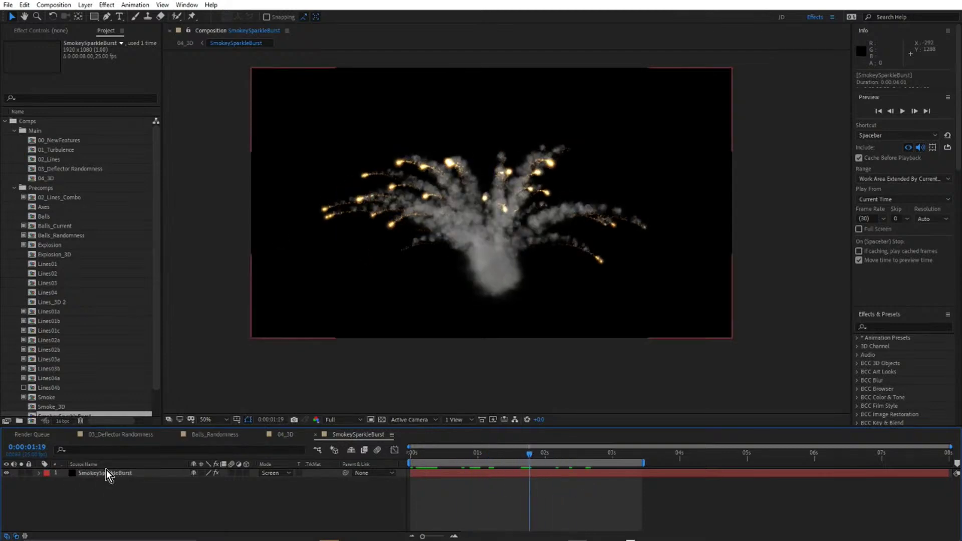
- Launch Particle Illusion from the SmokeySparkleBurst layer's BCC Particle Illusion effect and maximize its window
{"action": "left_click", "coordinate": [106, 476]}
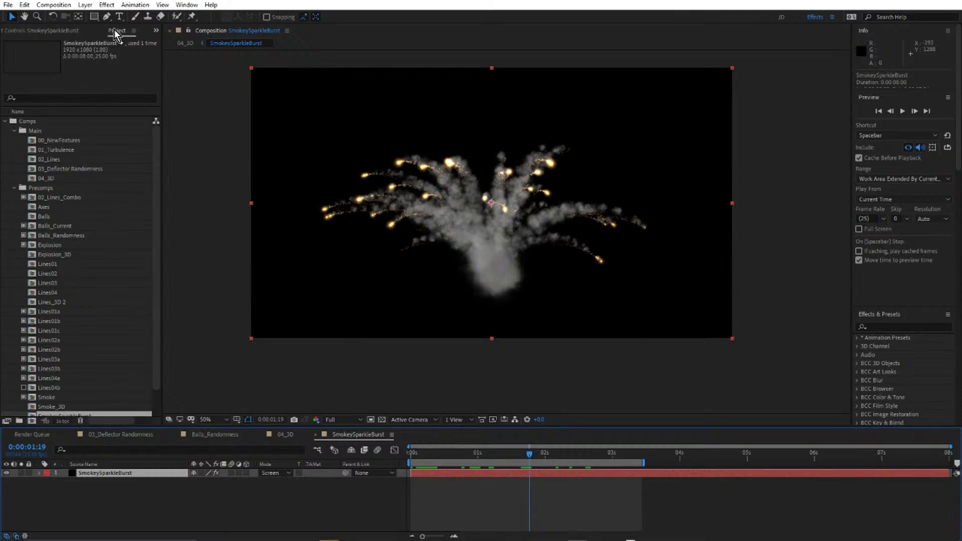
{"action": "key", "text": "F3"}
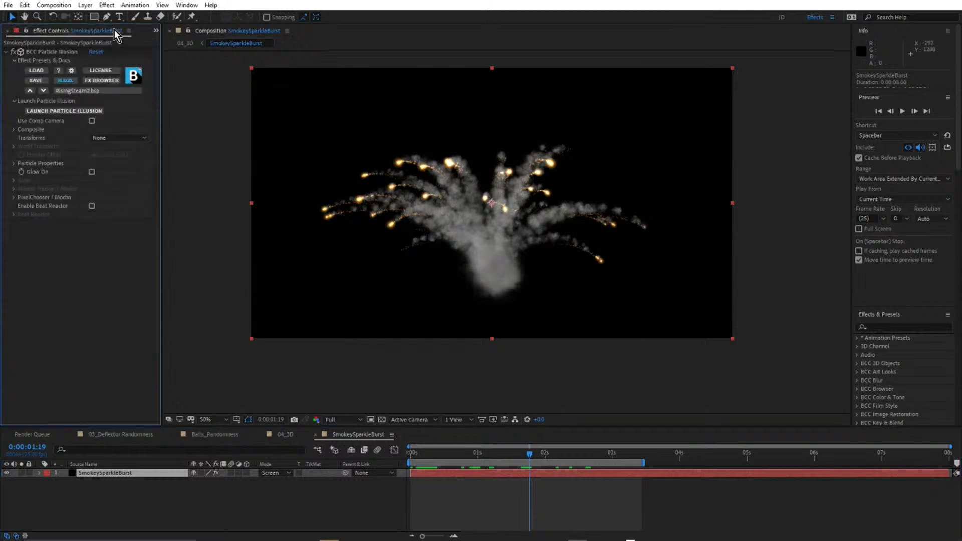
{"action": "left_click", "coordinate": [67, 111]}
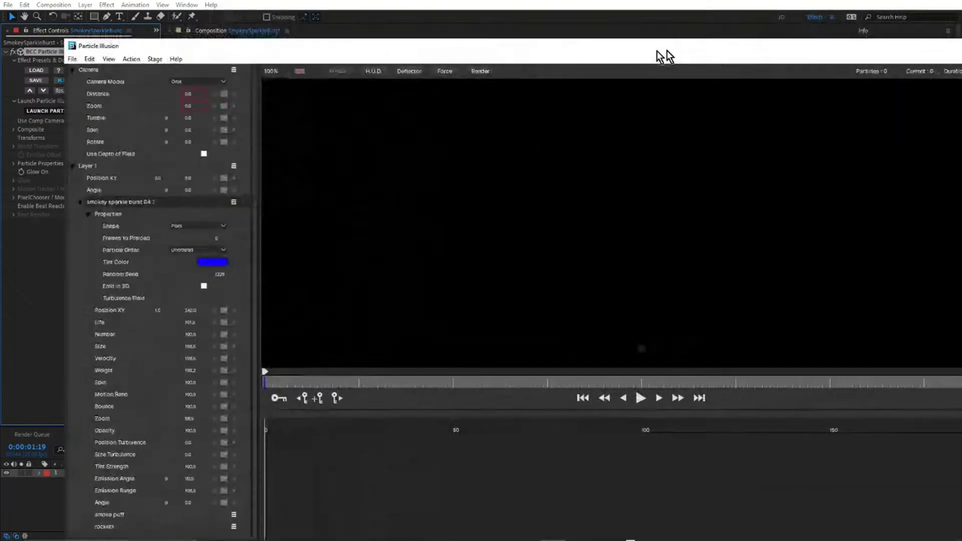
{"action": "left_click_drag", "start_coordinate": [659, 58], "coordinate": [569, 54]}
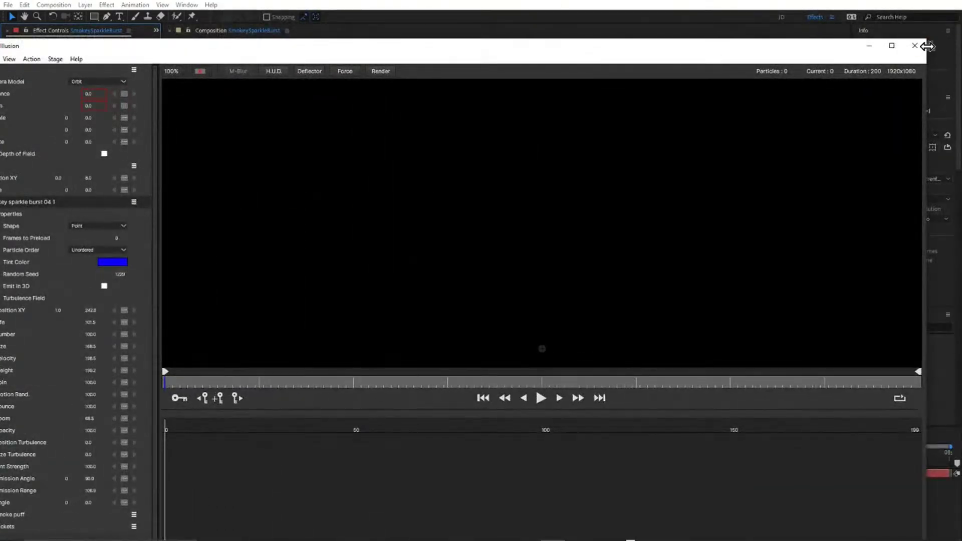
{"action": "left_click", "coordinate": [891, 45]}
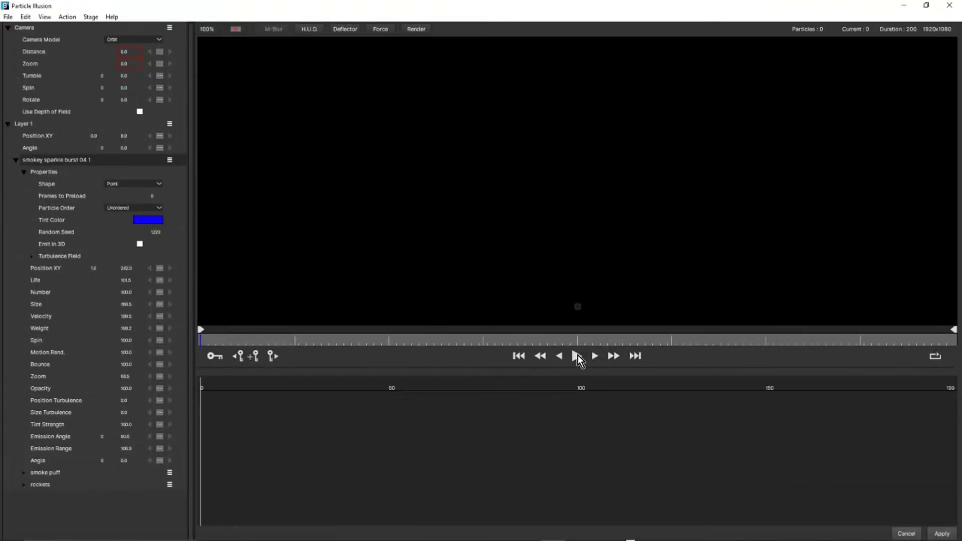
- Play the smokey sparkle burst emitter in stages, stop at frame 62, and view the whole stage at 50%
{"action": "left_click", "coordinate": [577, 356]}
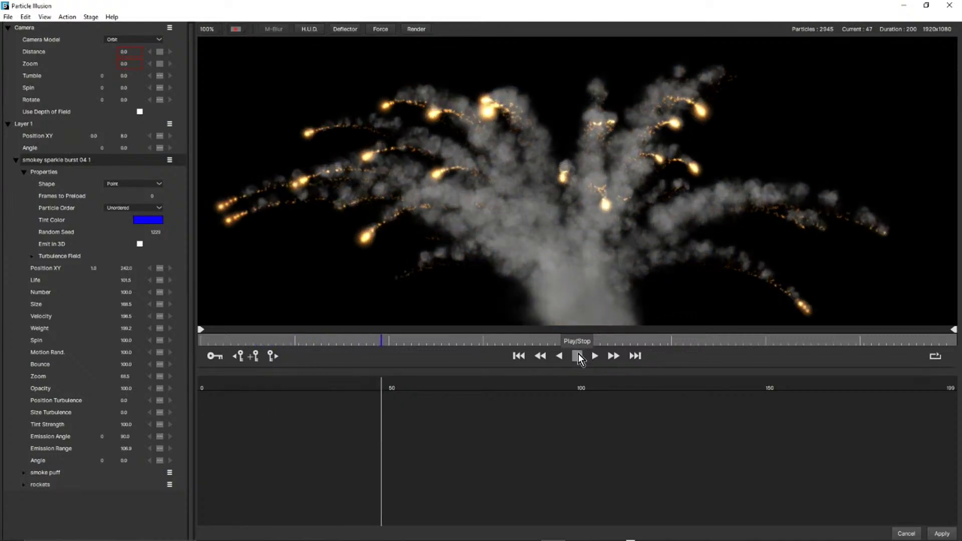
{"action": "left_click", "coordinate": [577, 356]}
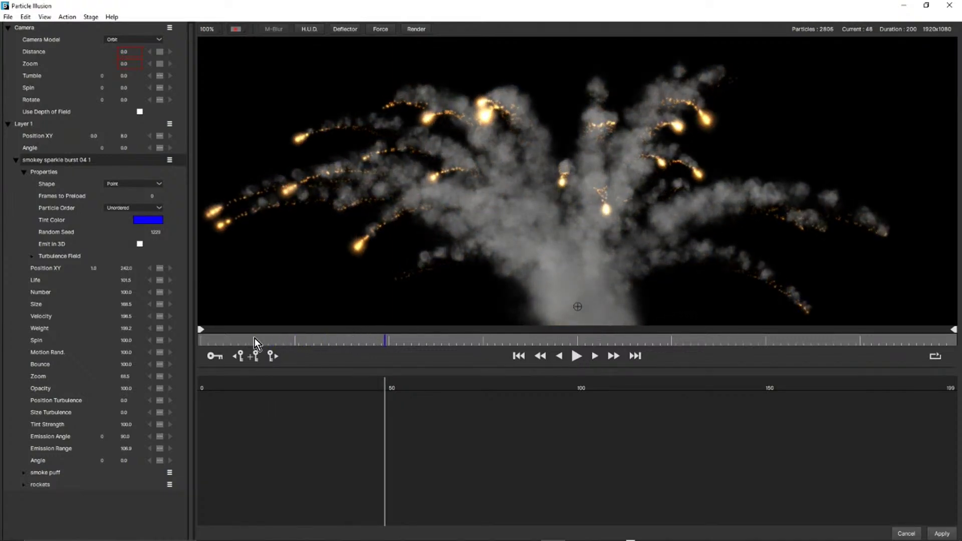
{"action": "left_click", "coordinate": [576, 355]}
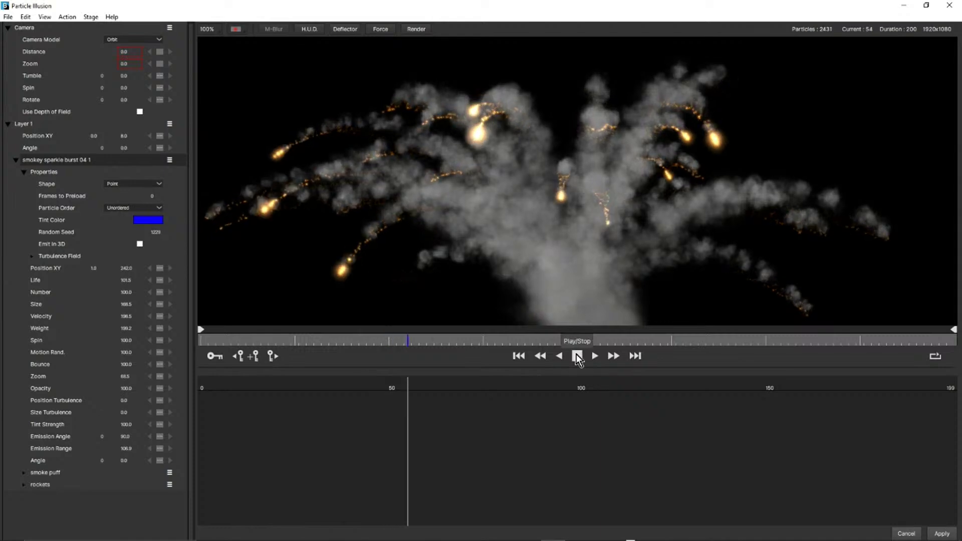
{"action": "left_click", "coordinate": [576, 356]}
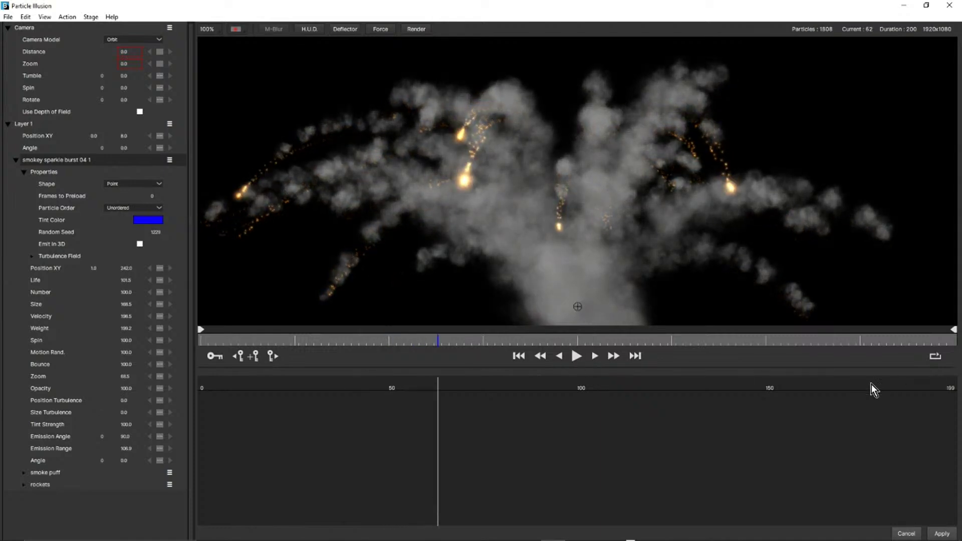
{"action": "scroll", "coordinate": [585, 229], "scroll_direction": "down", "scroll_amount": 1}
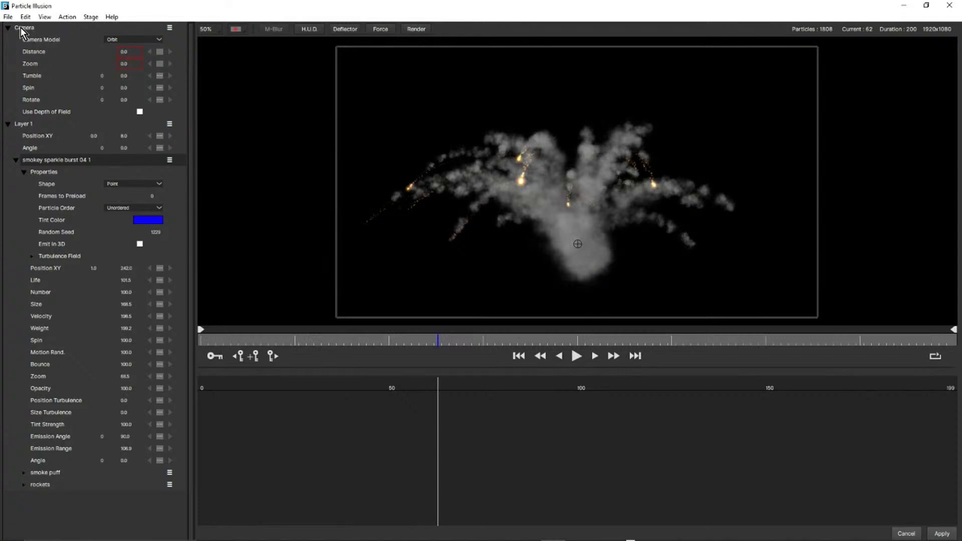
- Enable Emit in 3D for the smokey sparkle burst emitter and play the animation on to frame 82
{"action": "left_click", "coordinate": [148, 41]}
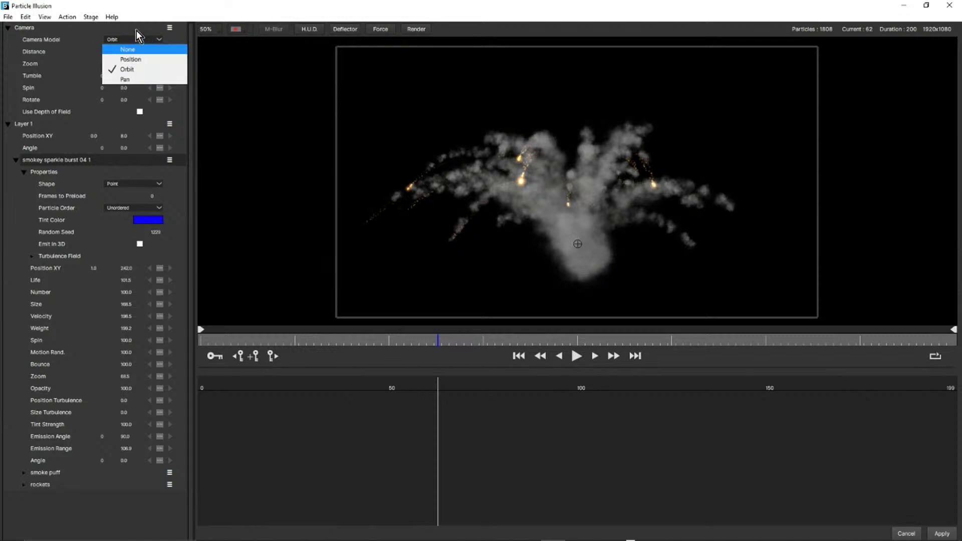
{"action": "left_click", "coordinate": [136, 30]}
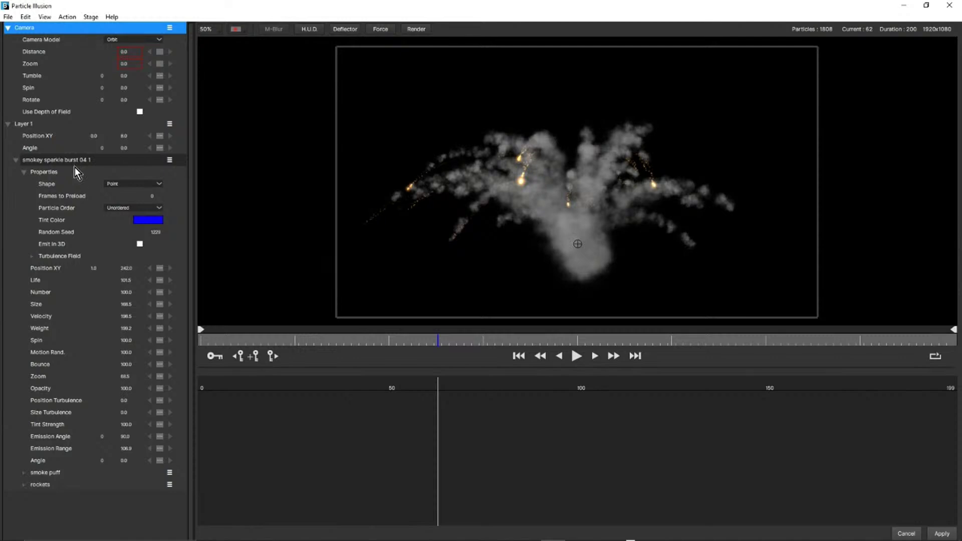
{"action": "left_click", "coordinate": [16, 161]}
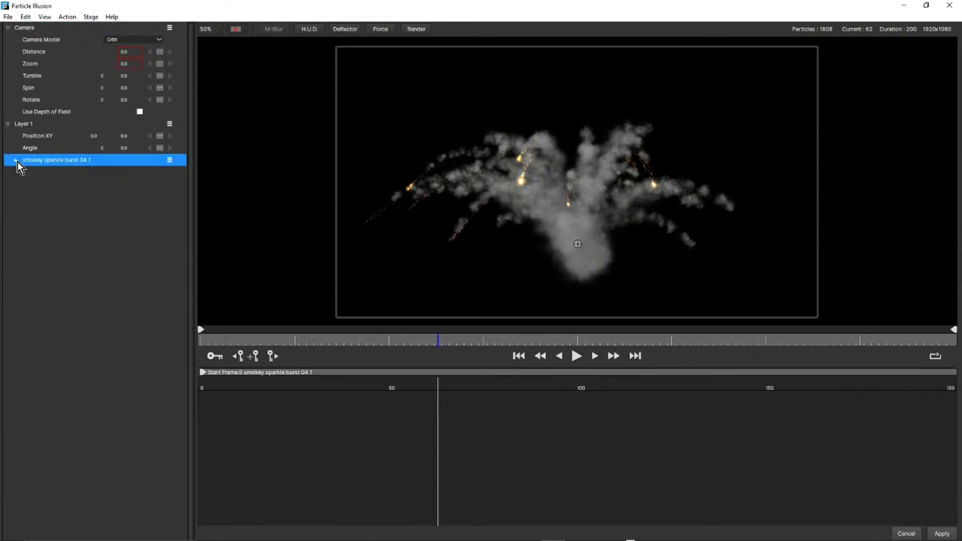
{"action": "left_click", "coordinate": [16, 160]}
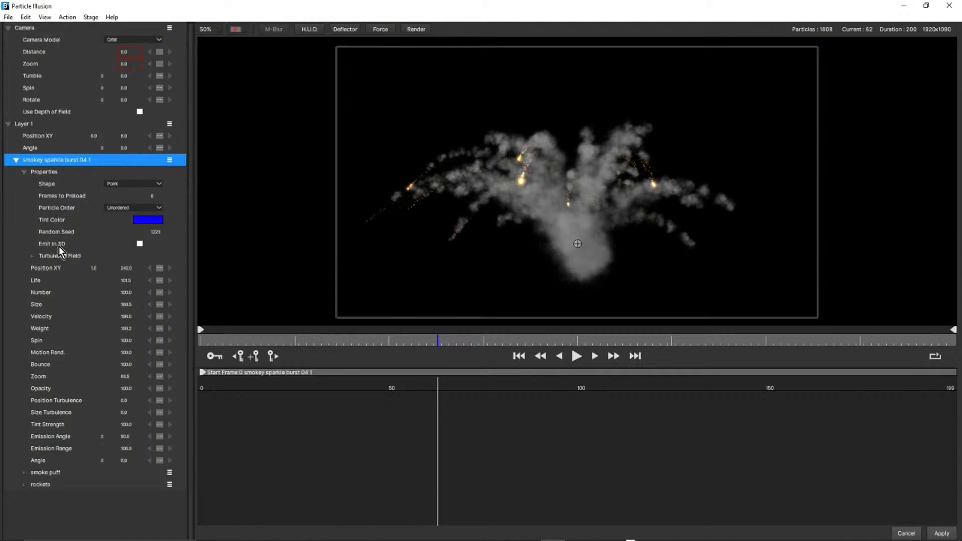
{"action": "left_click", "coordinate": [140, 244]}
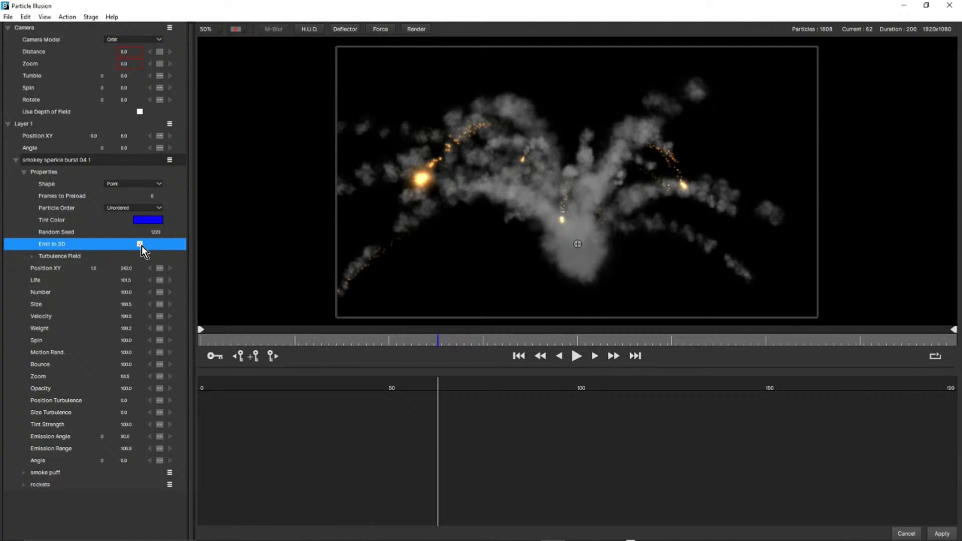
{"action": "left_click", "coordinate": [574, 356]}
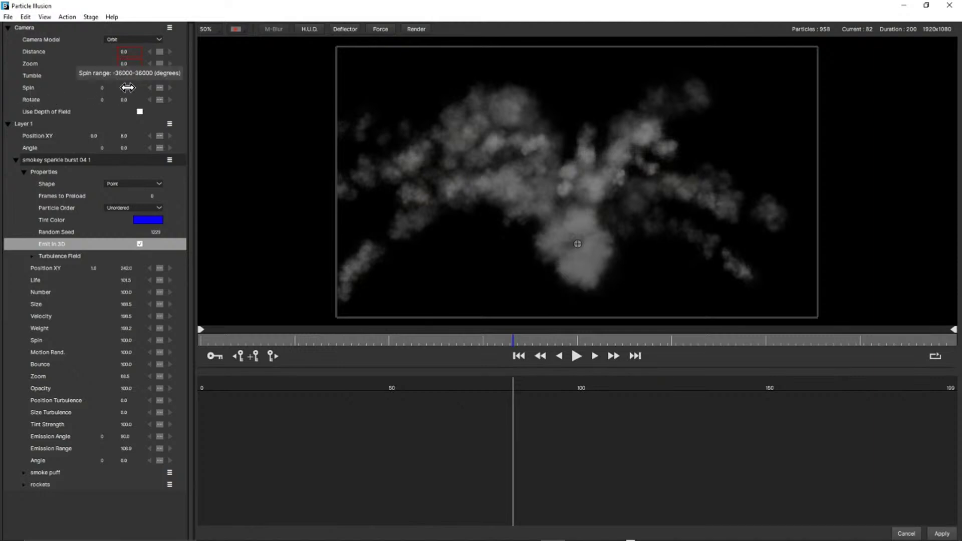
- Spin the camera to about 28 degrees and replay the burst from the first frame, stopping at frame 32
{"action": "left_click_drag", "start_coordinate": [128, 87], "coordinate": [142, 111]}
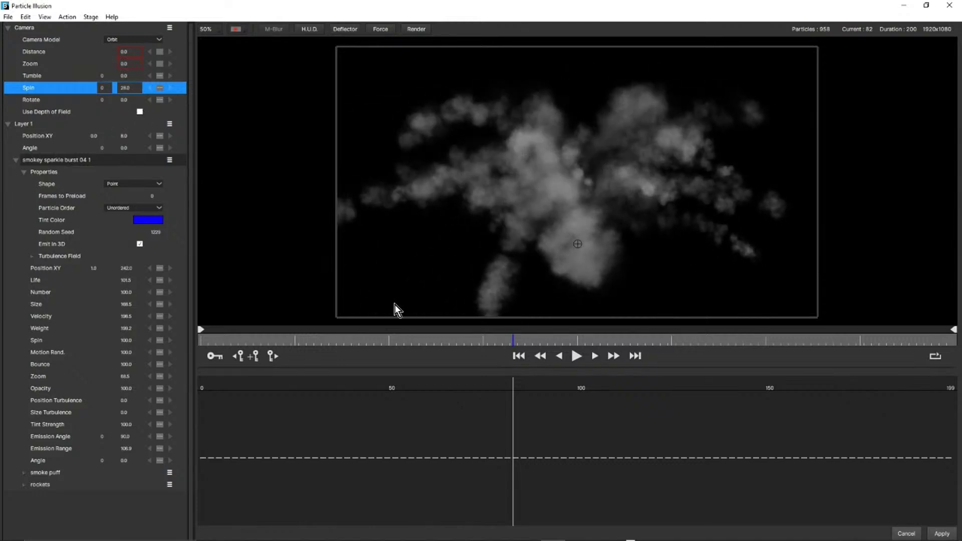
{"action": "left_click", "coordinate": [518, 356]}
{"action": "left_click", "coordinate": [576, 357]}
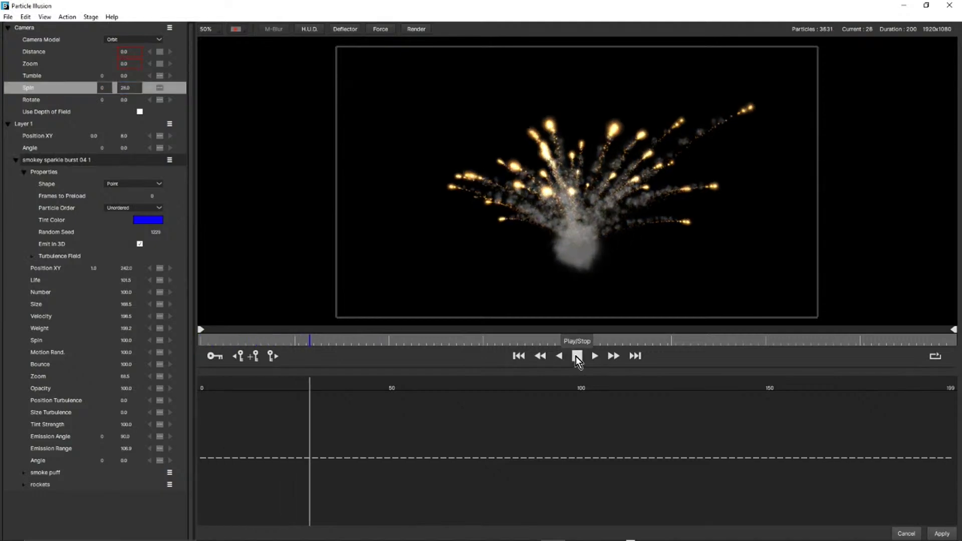
{"action": "left_click", "coordinate": [575, 356]}
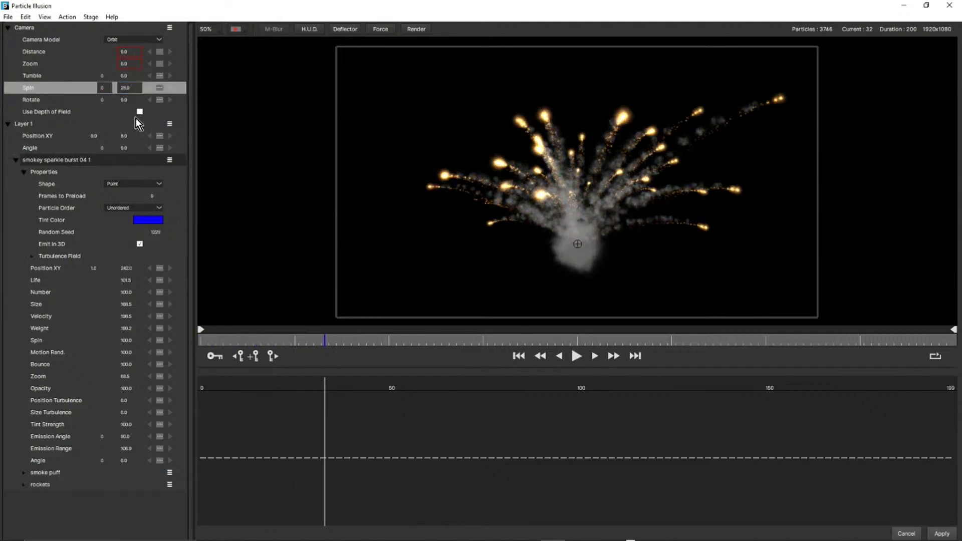
- Set the camera's Spin to -43 and Tumble to 8, play on to frame 65, and leave Particle Illusion without applying
{"action": "left_click_drag", "start_coordinate": [131, 88], "coordinate": [92, 118]}
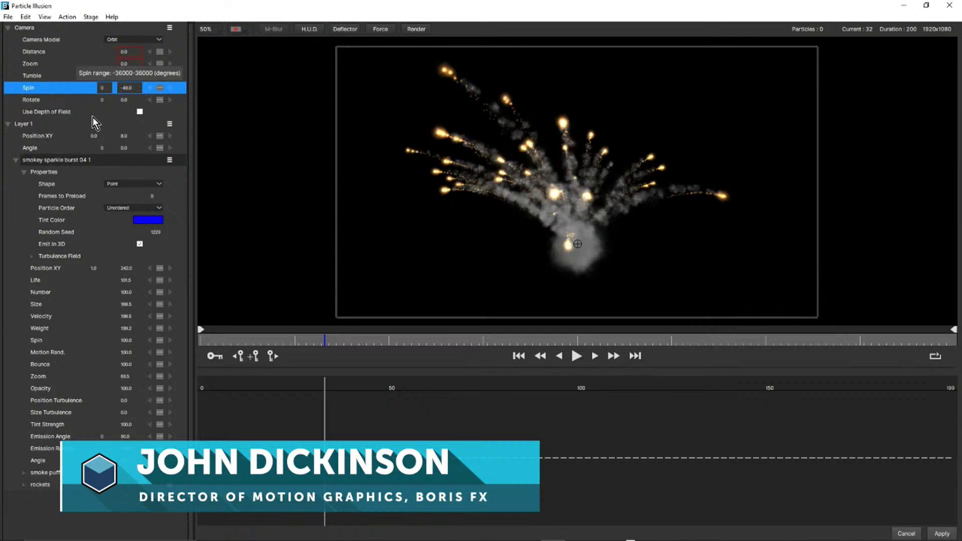
{"action": "left_click_drag", "start_coordinate": [131, 76], "coordinate": [130, 112]}
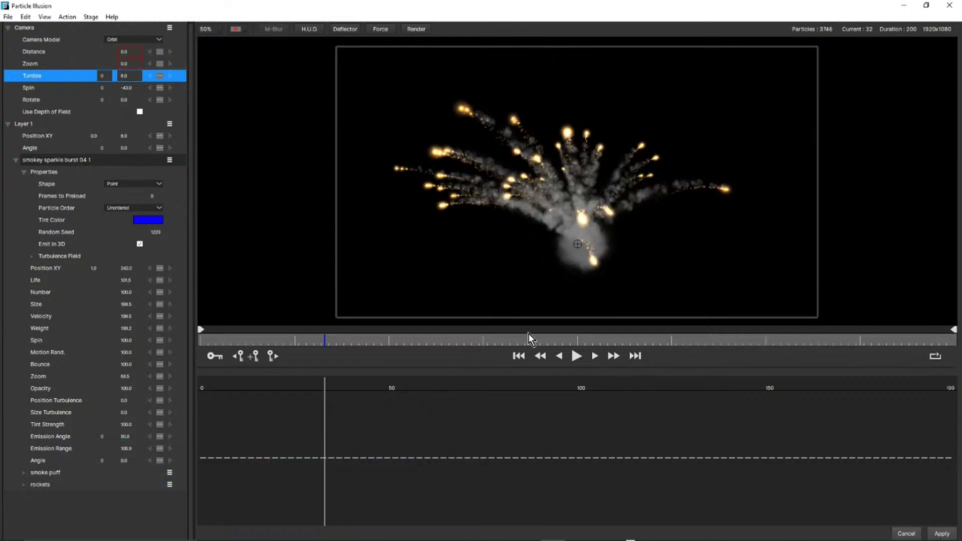
{"action": "left_click", "coordinate": [578, 358]}
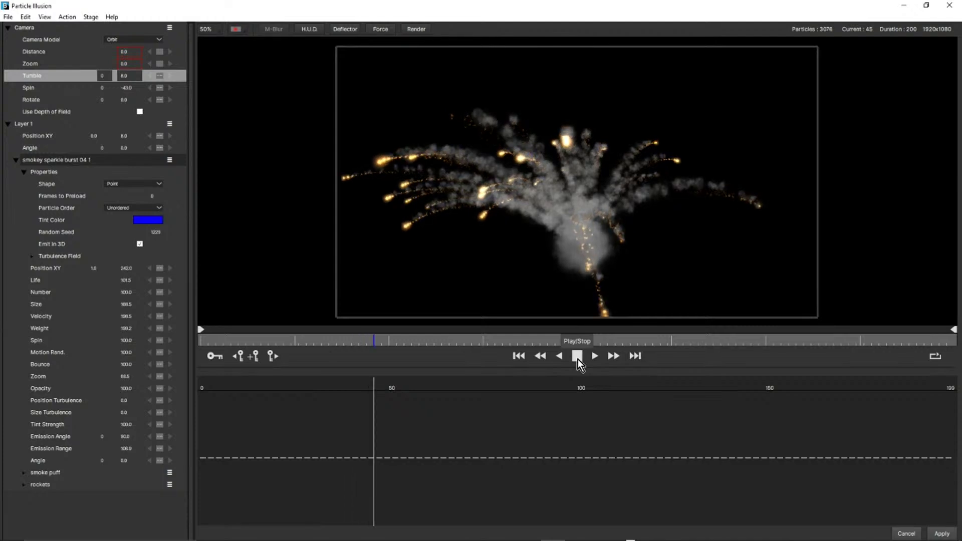
{"action": "left_click", "coordinate": [577, 359]}
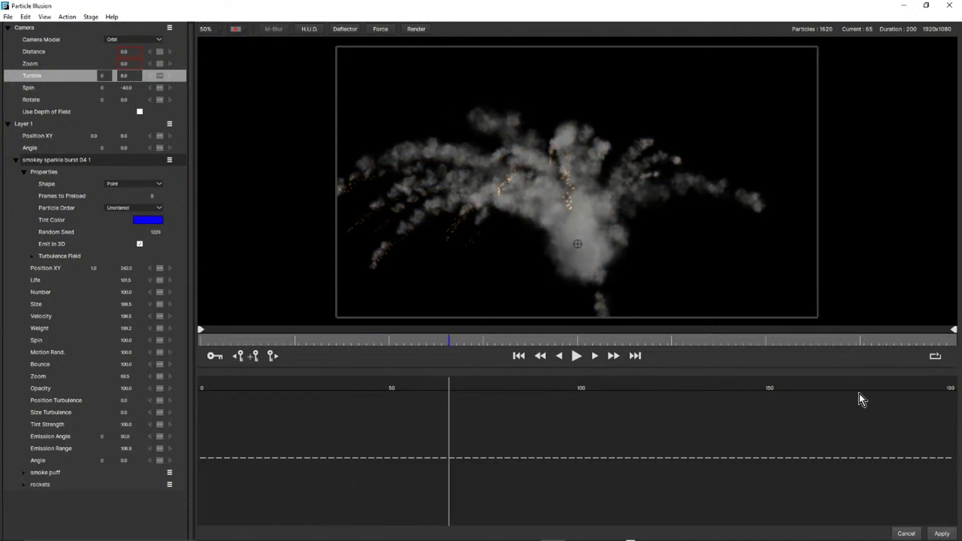
{"action": "left_click", "coordinate": [905, 533]}
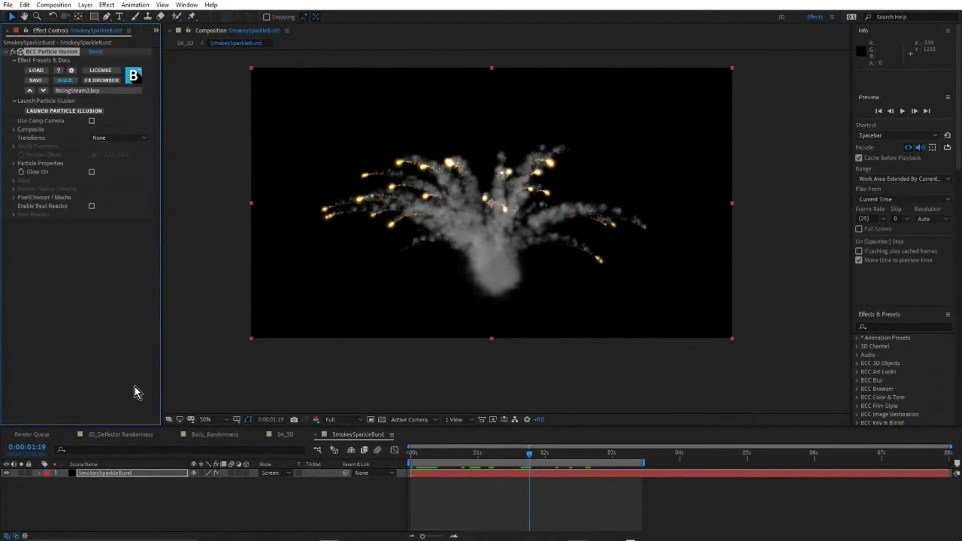
- Open the Smoke precomp from the 04_3D composition and view it briefly in a maximized viewer
{"action": "left_click", "coordinate": [287, 435]}
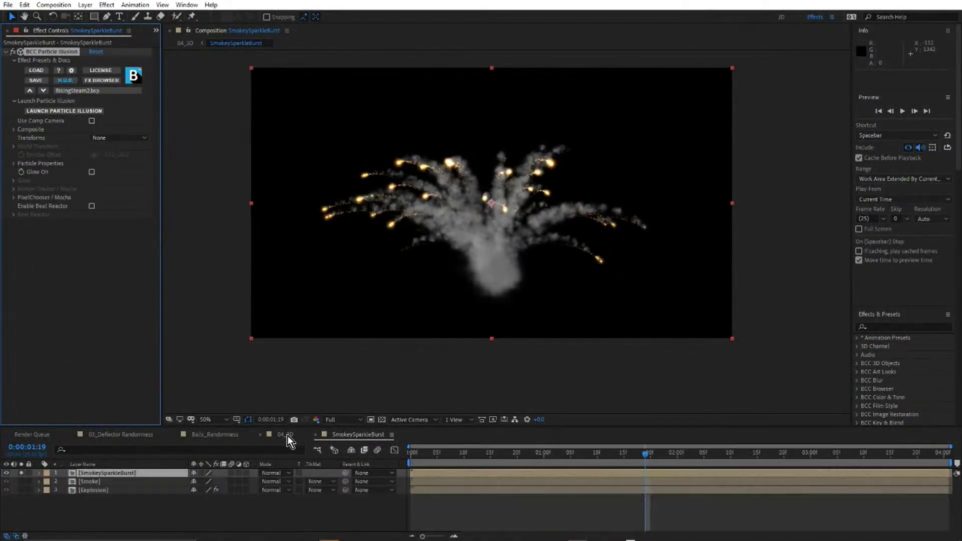
{"action": "double_click", "coordinate": [89, 482]}
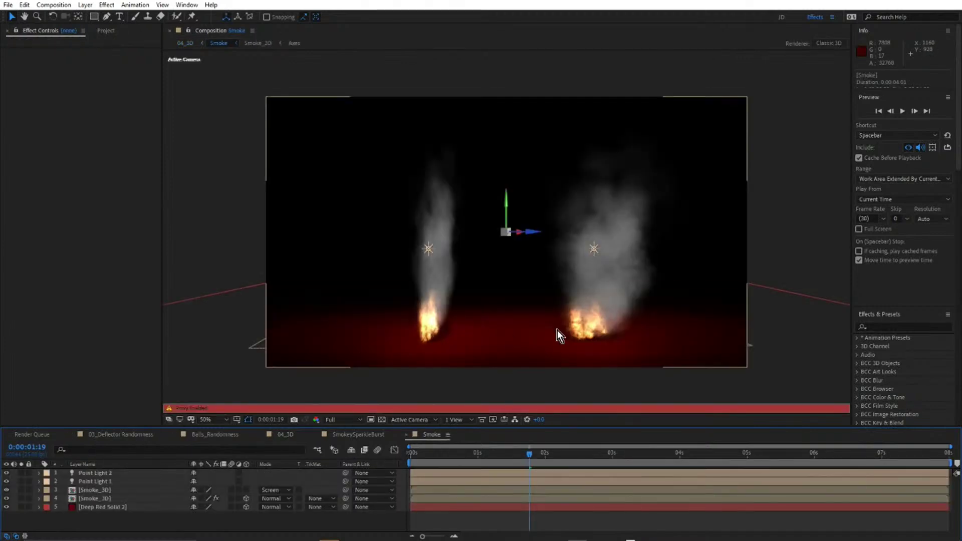
{"action": "key", "text": "grave"}
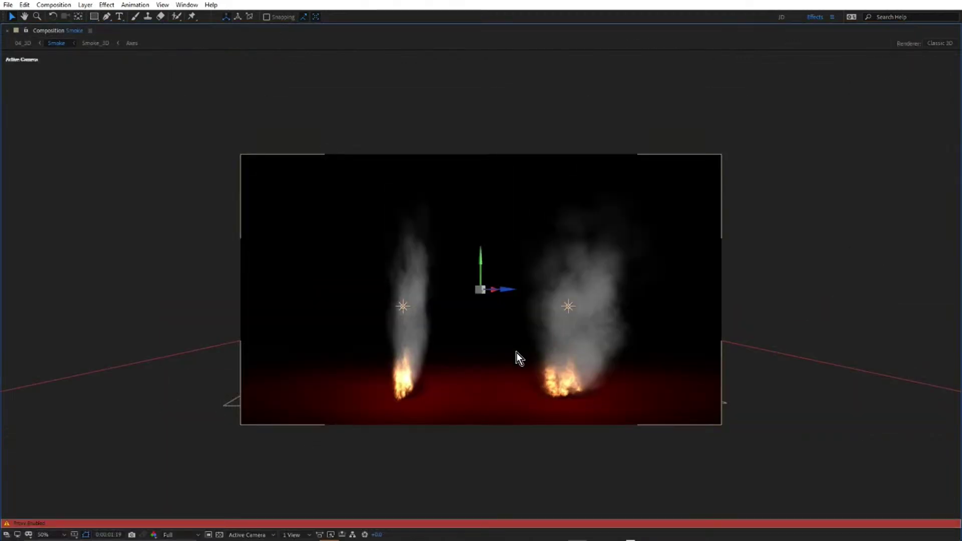
{"action": "key", "text": "grave"}
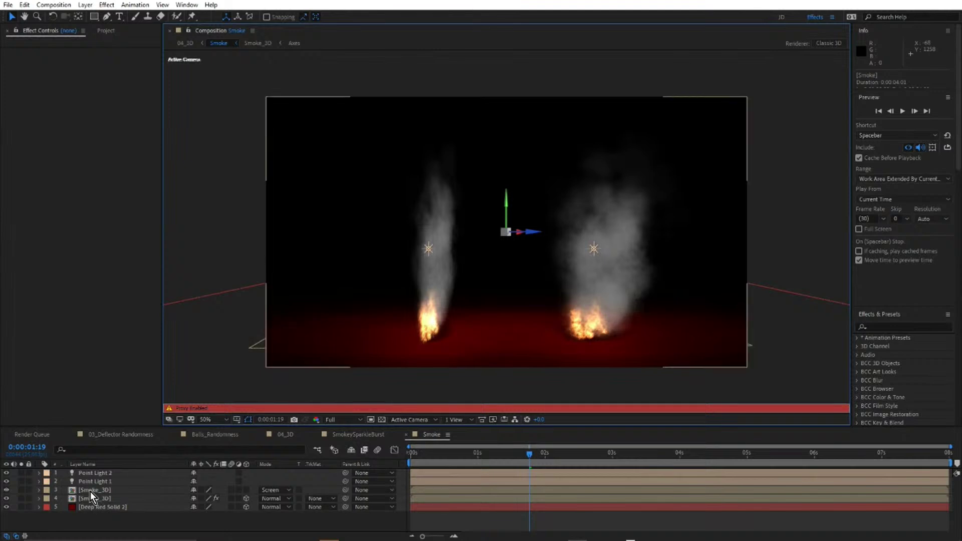
- Open the Smoke_3D precomp from the Smoke composition, select its Smoke2D layer, and enlarge the timeline to show every layer
{"action": "left_click", "coordinate": [90, 490]}
{"action": "left_click", "coordinate": [94, 499]}
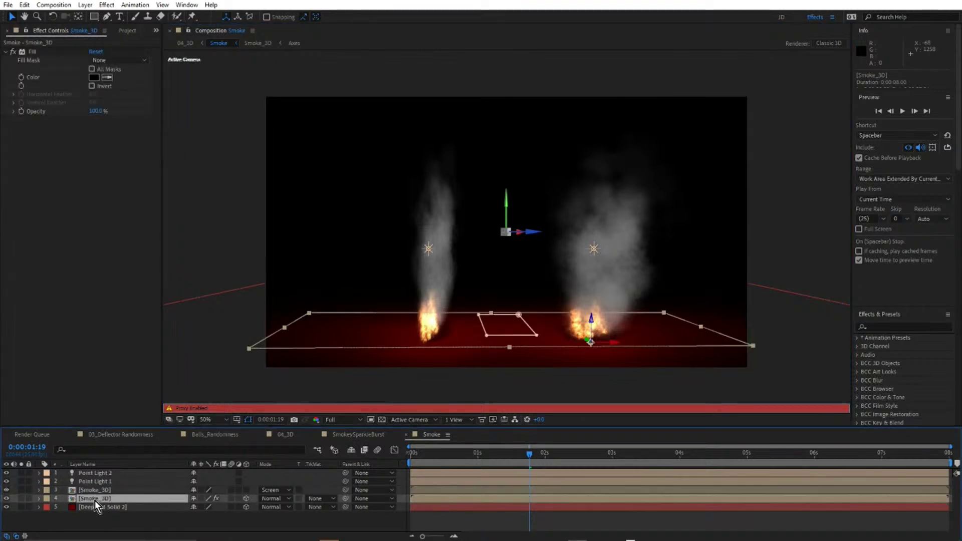
{"action": "double_click", "coordinate": [95, 499]}
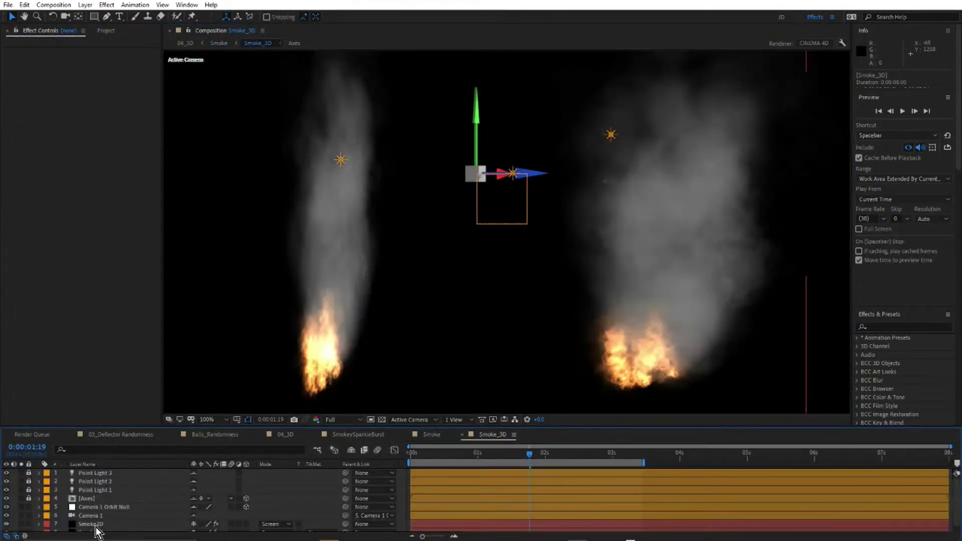
{"action": "left_click", "coordinate": [96, 524]}
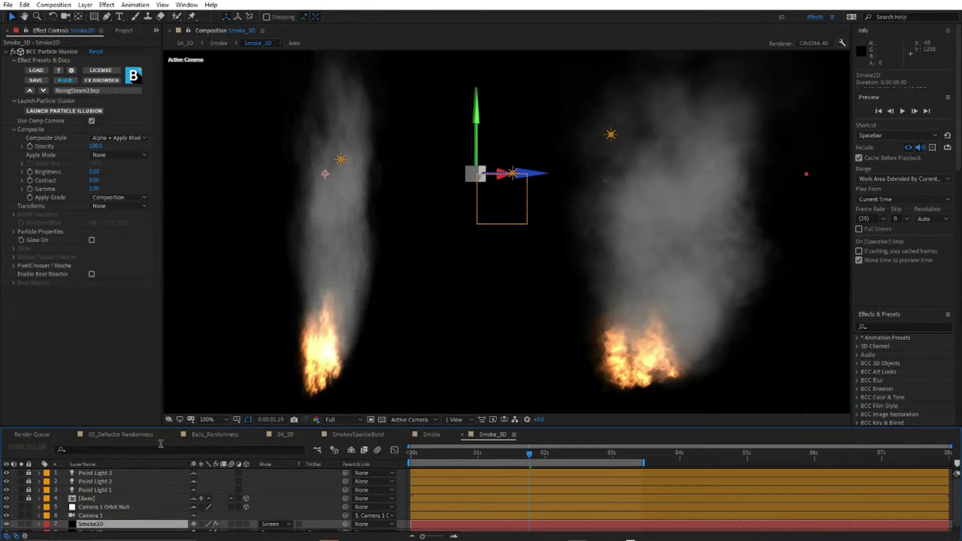
{"action": "left_click_drag", "start_coordinate": [165, 429], "coordinate": [167, 358]}
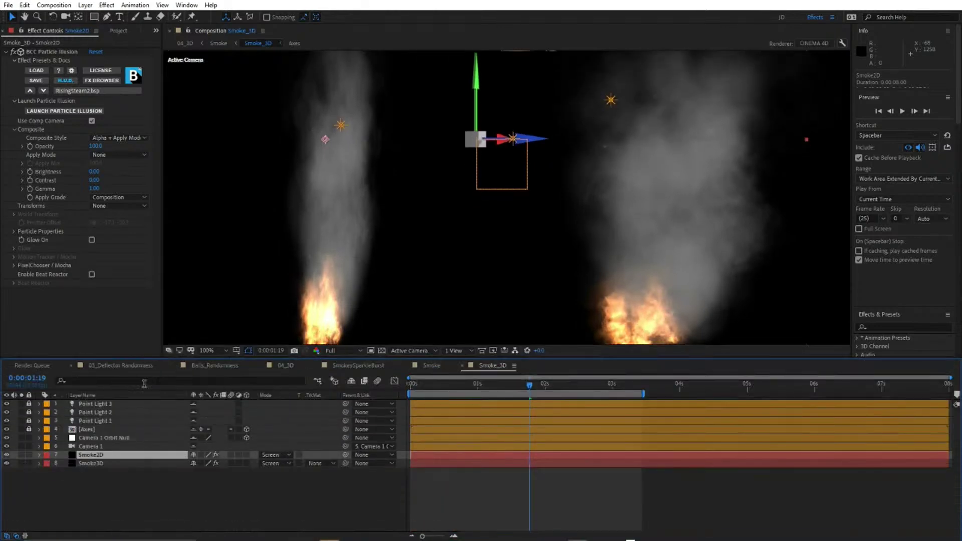
- Select the Camera 1 Orbit Null layer and display Smoke_3D in two horizontal views
{"action": "left_click", "coordinate": [97, 437]}
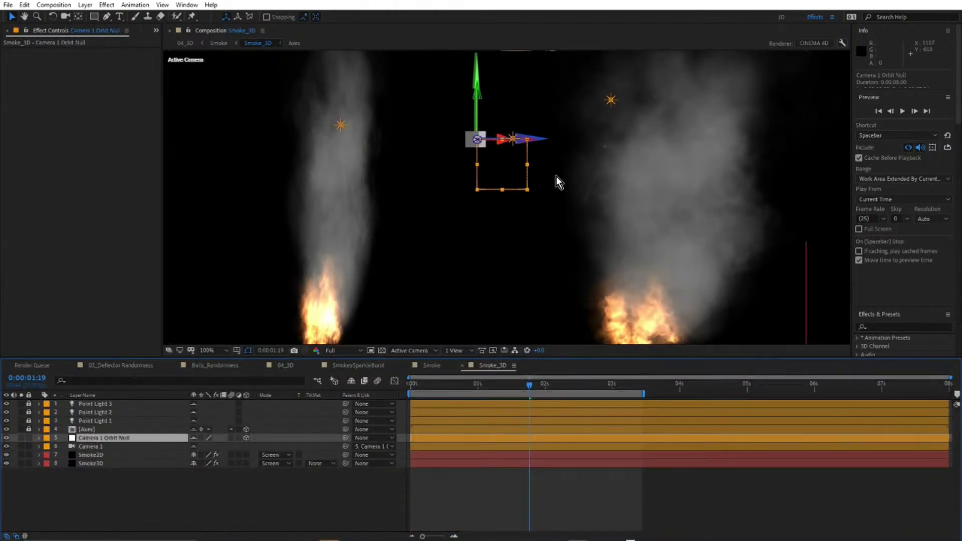
{"action": "scroll", "coordinate": [551, 180], "scroll_direction": "down", "scroll_amount": 2}
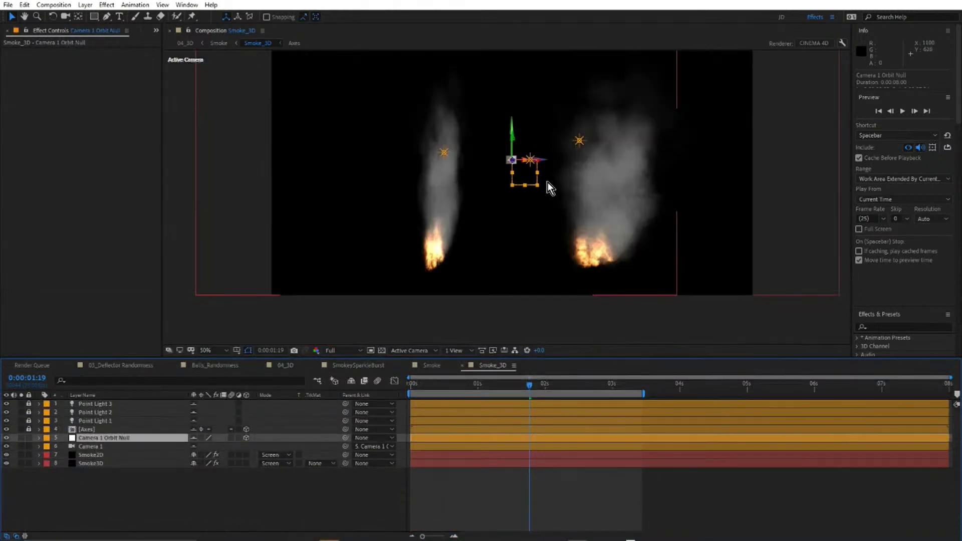
{"action": "left_click", "coordinate": [454, 350]}
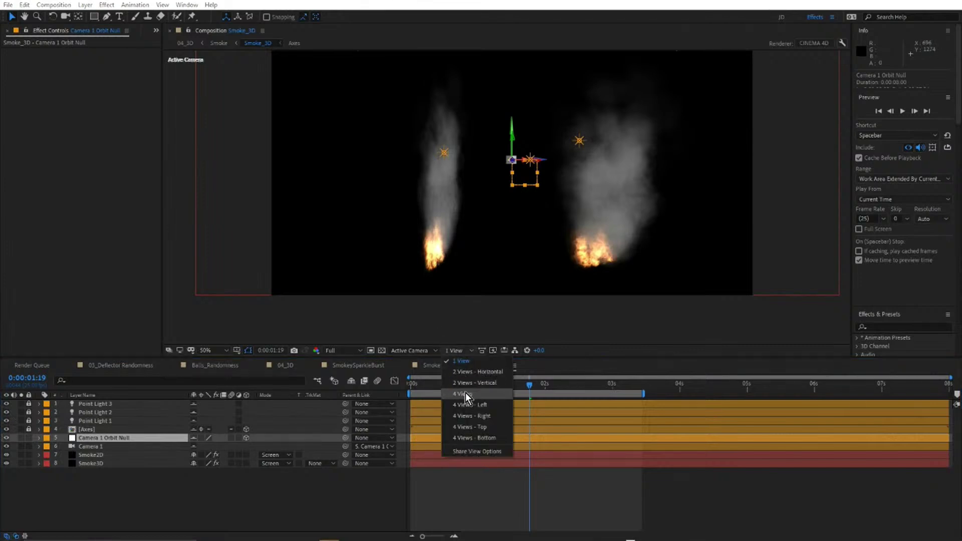
{"action": "left_click", "coordinate": [454, 350]}
{"action": "left_click", "coordinate": [481, 278]}
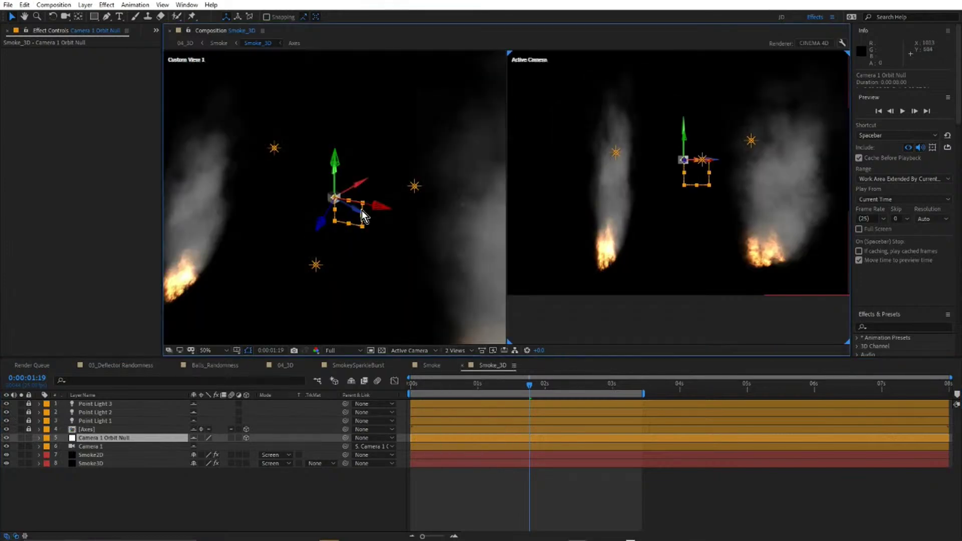
- Select the Camera 1 layer to show its frustum in Custom View 1, and scrub to 0:00:00:00
{"action": "scroll", "coordinate": [362, 216], "scroll_direction": "down", "scroll_amount": 5}
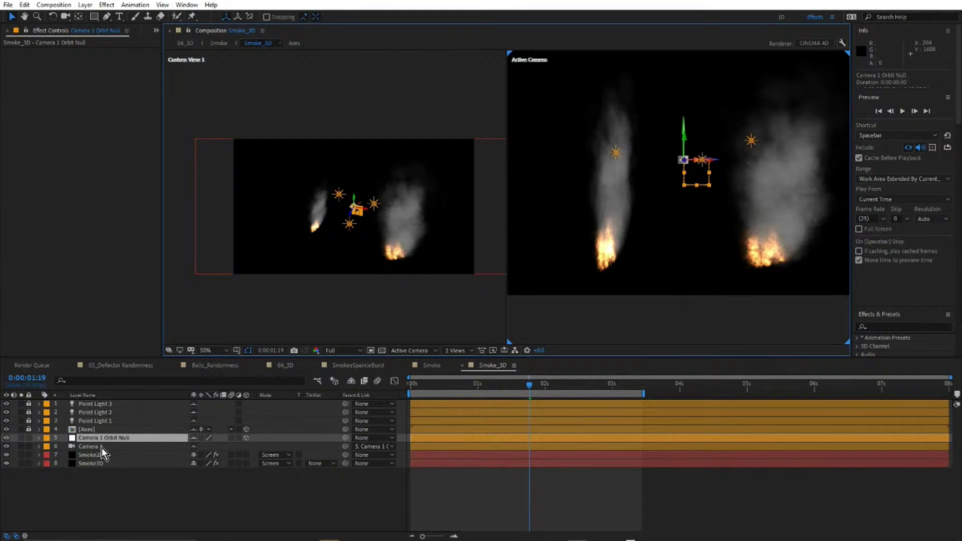
{"action": "left_click", "coordinate": [95, 447]}
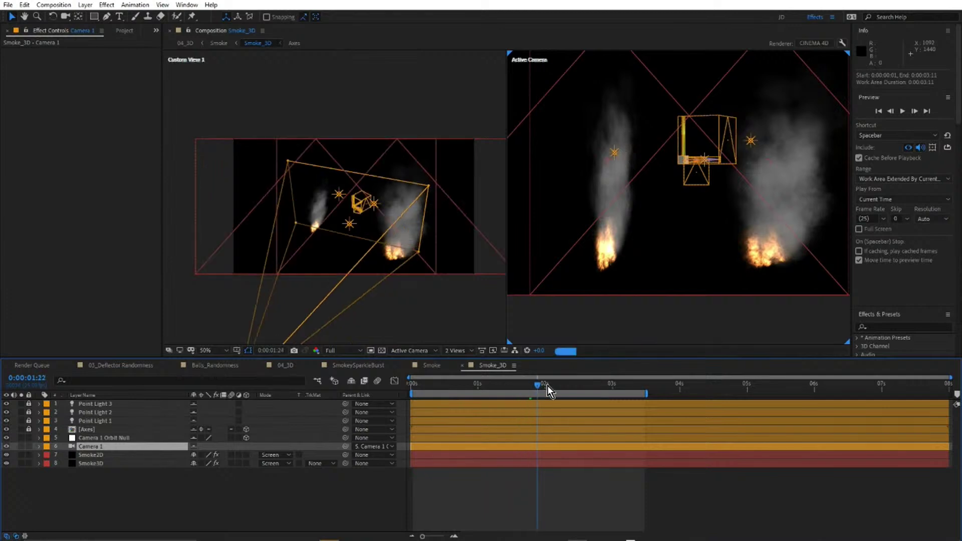
{"action": "left_click_drag", "start_coordinate": [484, 401], "coordinate": [300, 413]}
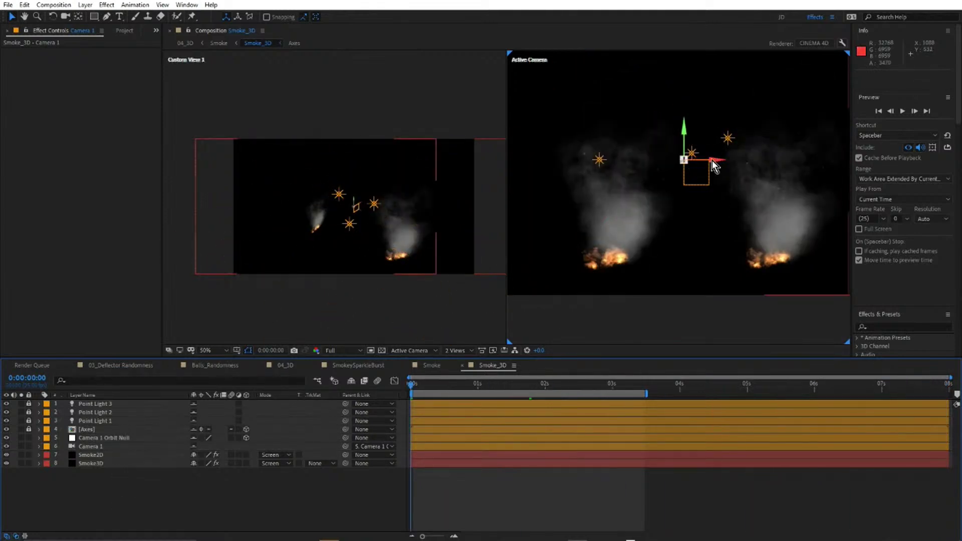
- Return to the Smoke composition, reopen Smoke_3D from its lower Smoke_3D layer, and show the Smoke3D layer's effect settings
{"action": "left_click", "coordinate": [432, 364]}
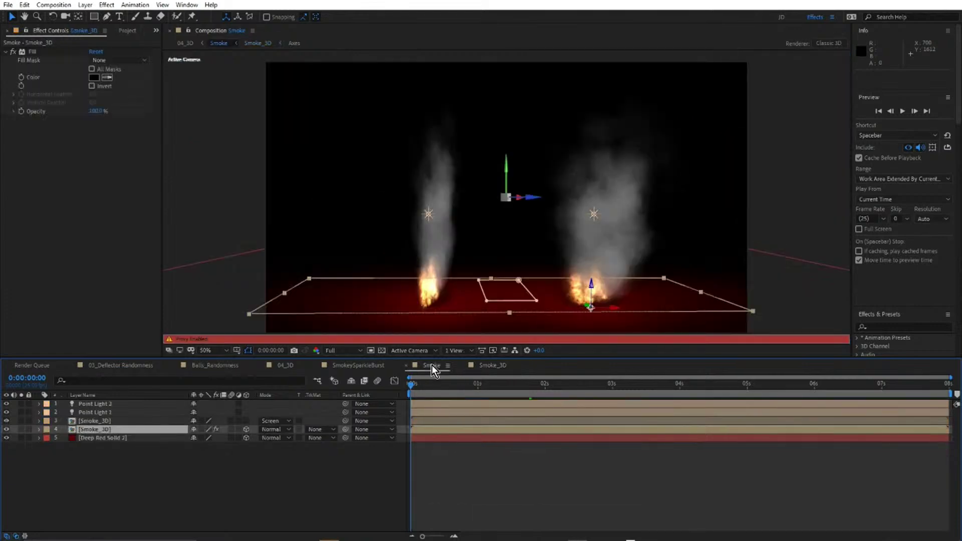
{"action": "double_click", "coordinate": [116, 431]}
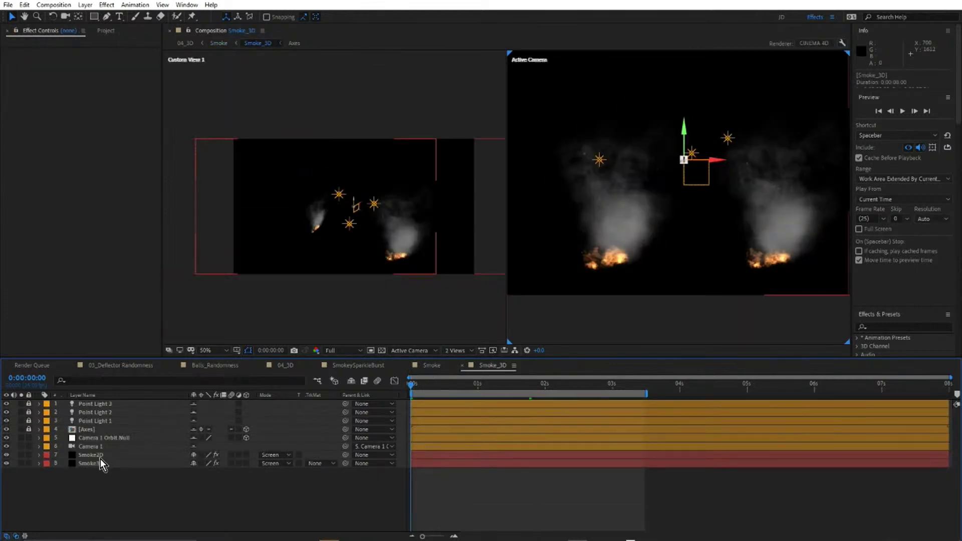
{"action": "left_click", "coordinate": [100, 462]}
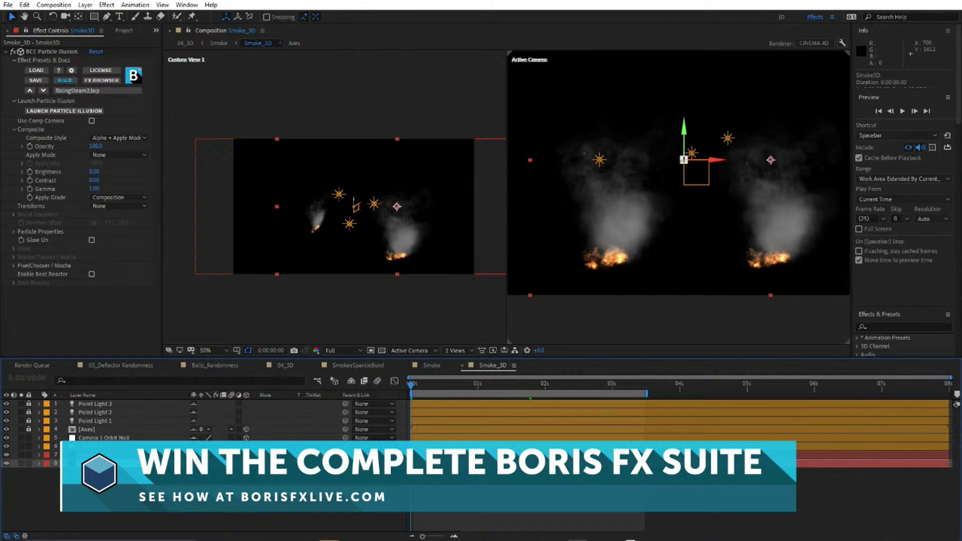
- Go back through Smoke to the 04_3D composition and solo only its Smoke layer
{"action": "left_click", "coordinate": [442, 367]}
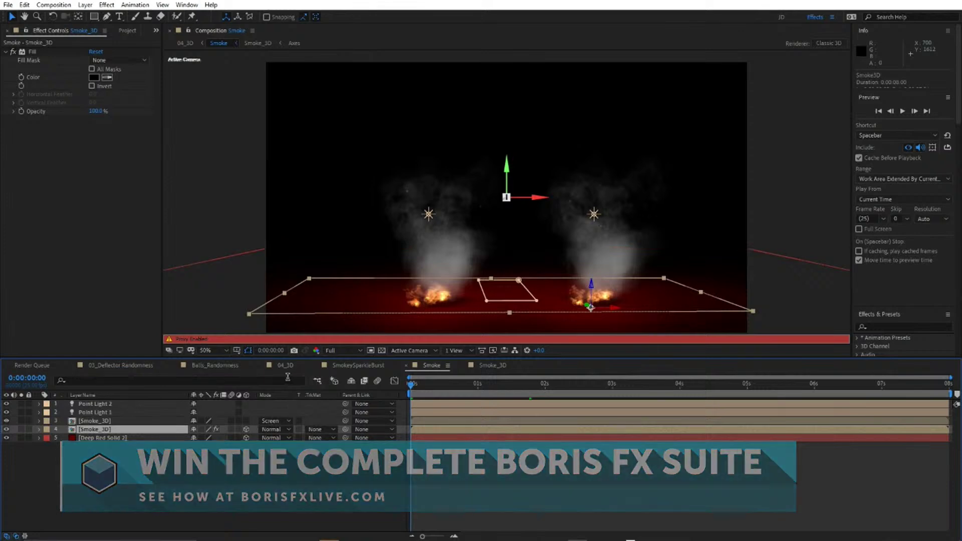
{"action": "left_click", "coordinate": [285, 365]}
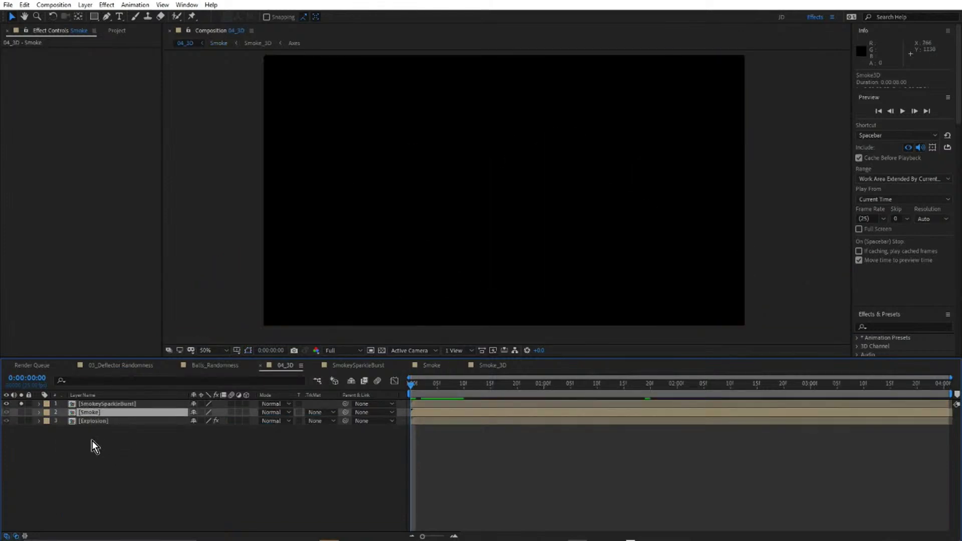
{"action": "left_click", "coordinate": [22, 413], "text": "alt"}
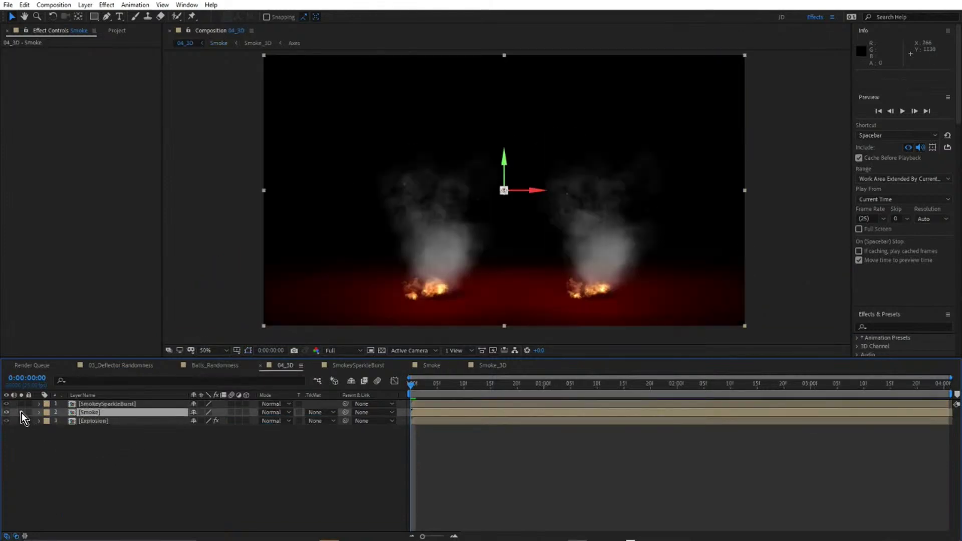
- Preview the soloed Smoke layer's 2D and 3D plumes in a maximized composition view at 100%
{"action": "key", "text": "grave"}
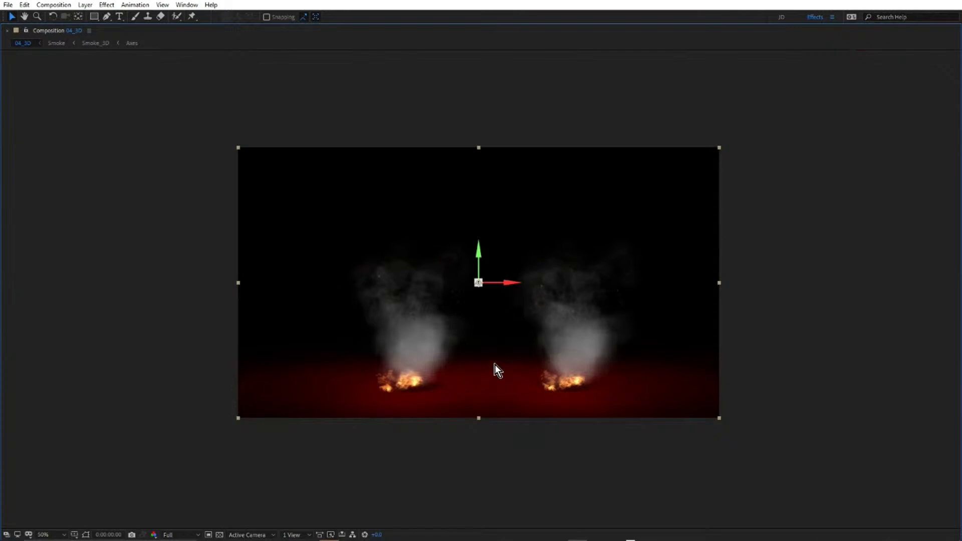
{"action": "key", "text": "period"}
{"action": "key", "text": "h"}
{"action": "left_click_drag", "start_coordinate": [526, 382], "coordinate": [549, 294]}
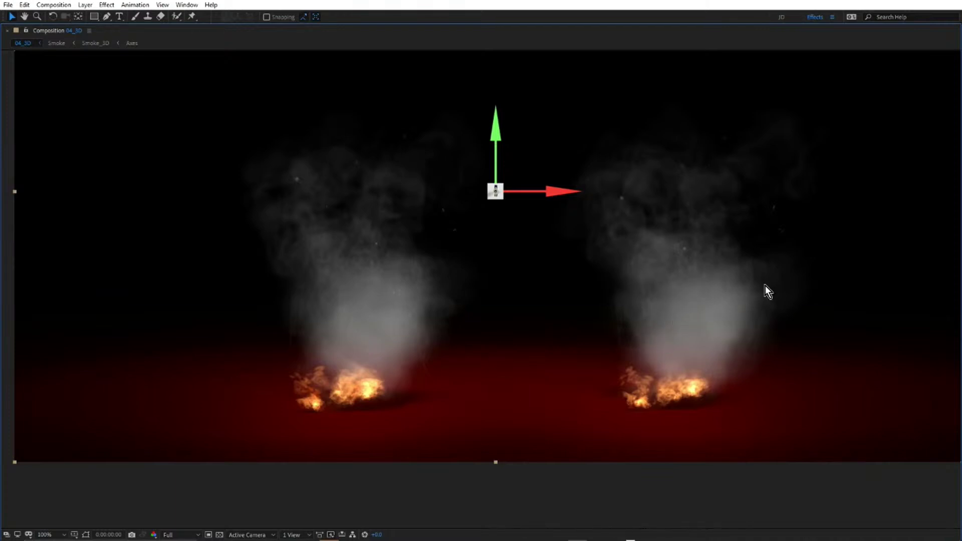
{"action": "key", "text": "space"}
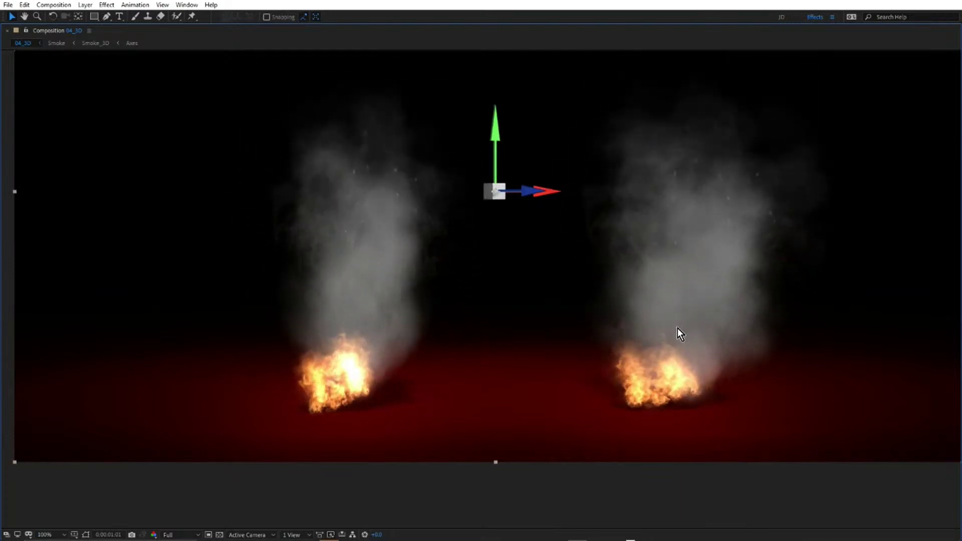
- Restore the full workspace layout and solo only the Explosion layer in the 04_3D composition
{"action": "key", "text": "grave"}
{"action": "left_click", "coordinate": [104, 426]}
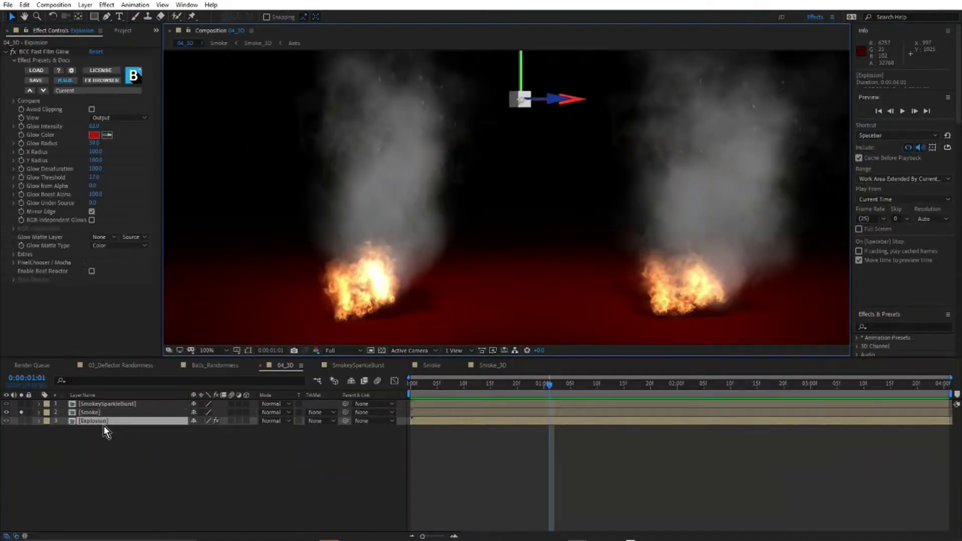
{"action": "left_click", "coordinate": [22, 420], "text": "alt"}
{"action": "scroll", "coordinate": [531, 208], "scroll_direction": "down", "scroll_amount": 1}
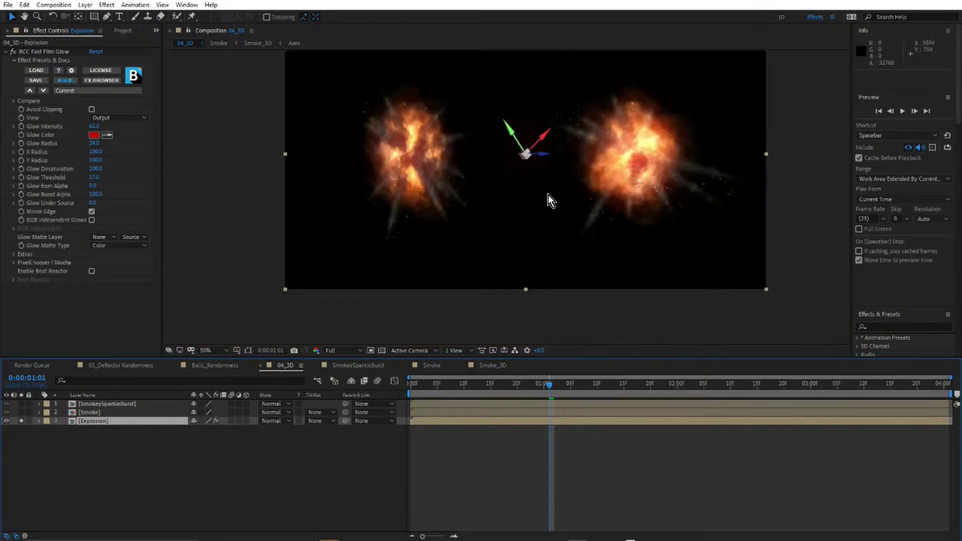
- Preview the 2D and 3D explosions in a maximized composition view at 100%, reframing them to compare both
{"action": "scroll", "coordinate": [611, 129], "scroll_direction": "up", "scroll_amount": 1}
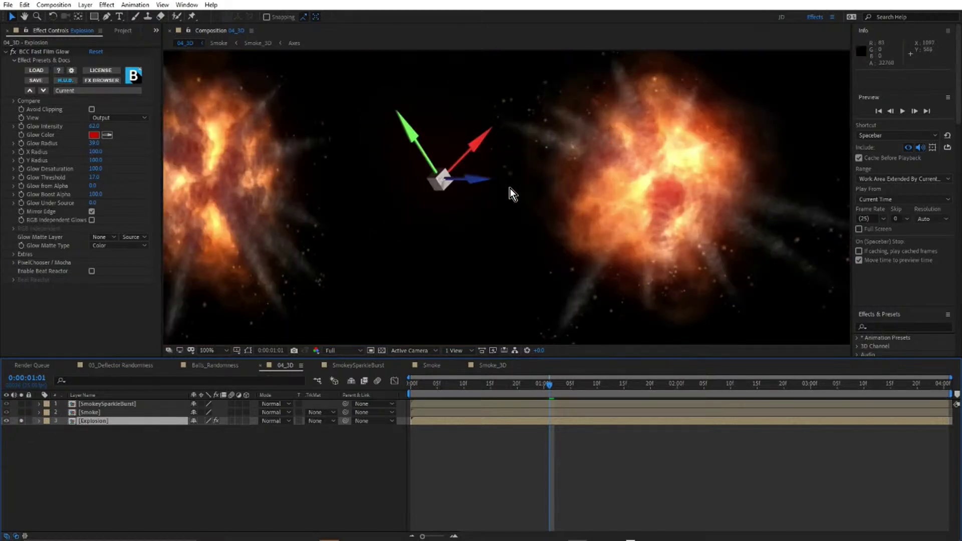
{"action": "scroll", "coordinate": [509, 188], "scroll_direction": "down", "scroll_amount": 1}
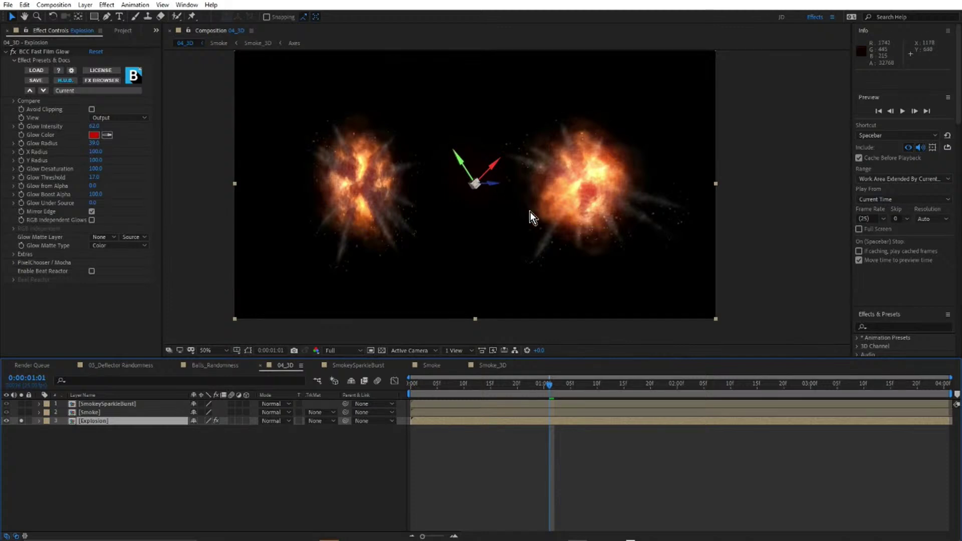
{"action": "key", "text": "grave"}
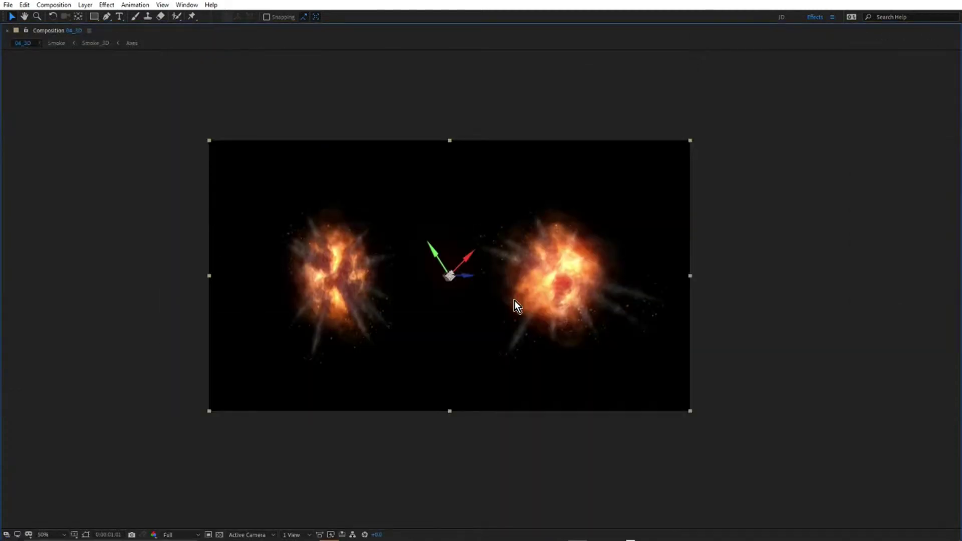
{"action": "scroll", "coordinate": [515, 301], "scroll_direction": "up", "scroll_amount": 1}
{"action": "key", "text": "space"}
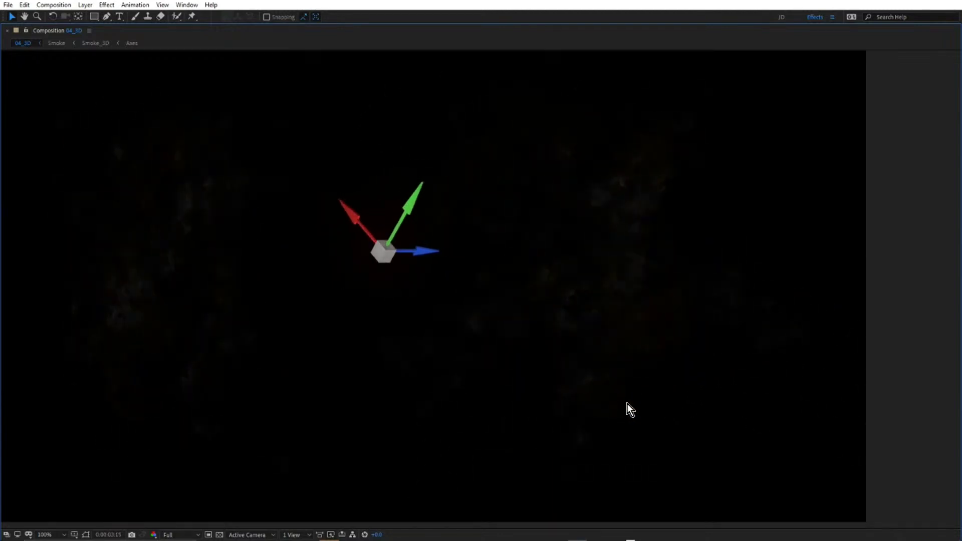
{"action": "key", "text": "h"}
{"action": "left_click_drag", "start_coordinate": [501, 296], "coordinate": [589, 290]}
{"action": "key", "text": "v"}
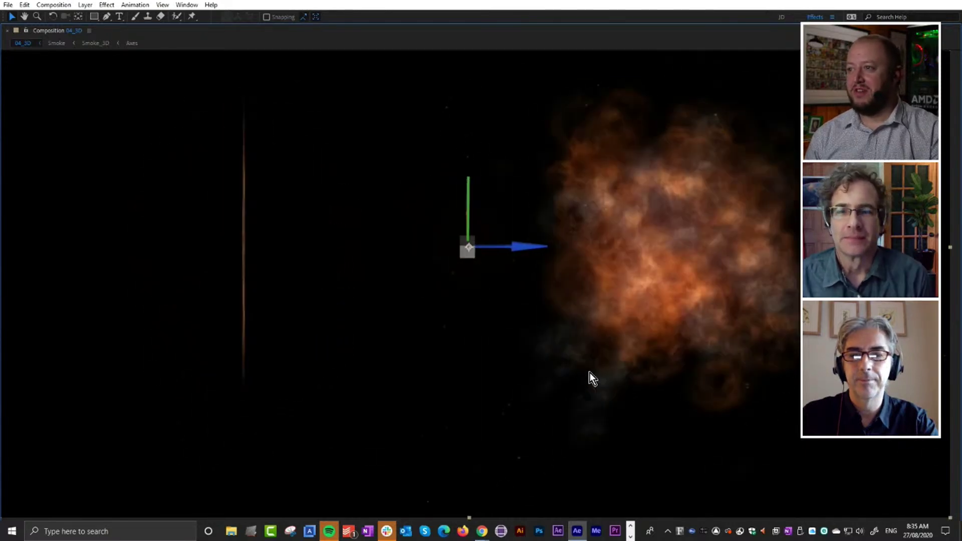
- Restore the workspace, open the 00_NewFeatures composition from the project's Main folder, and display it in a maximized view
{"action": "key", "text": "grave"}
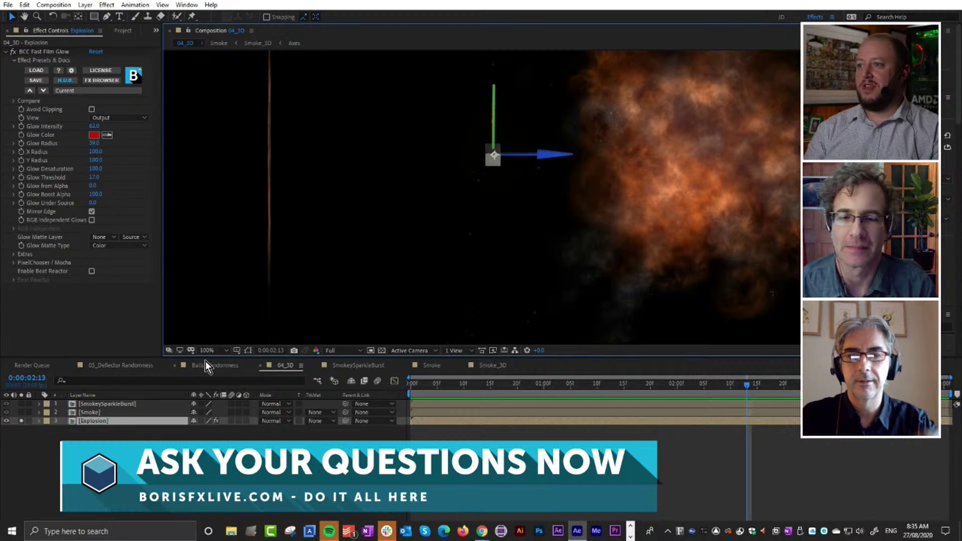
{"action": "left_click", "coordinate": [121, 30]}
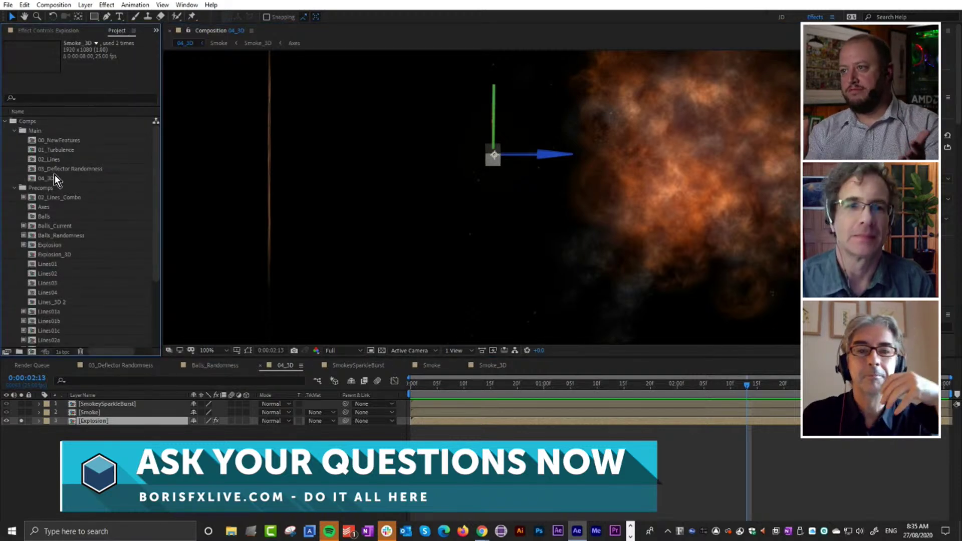
{"action": "double_click", "coordinate": [58, 141]}
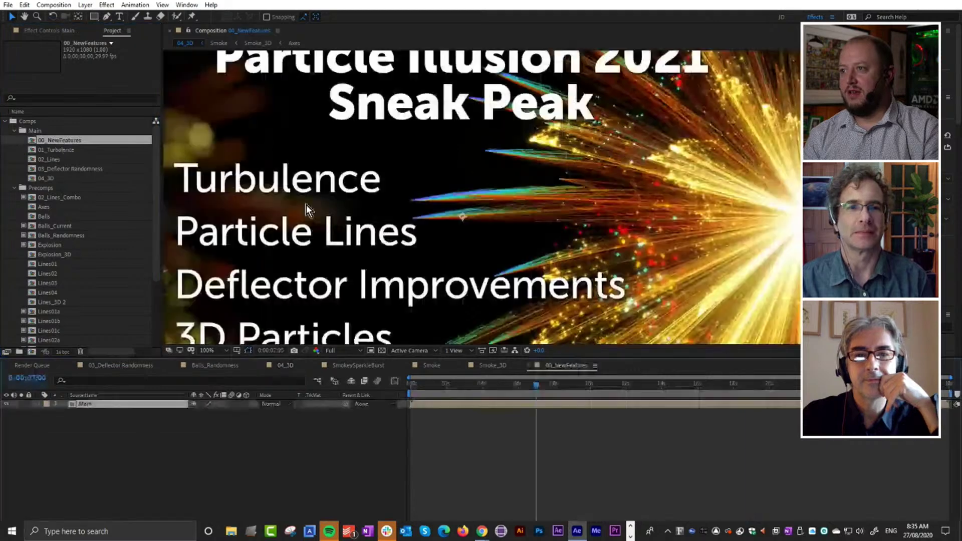
{"action": "key", "text": "grave"}
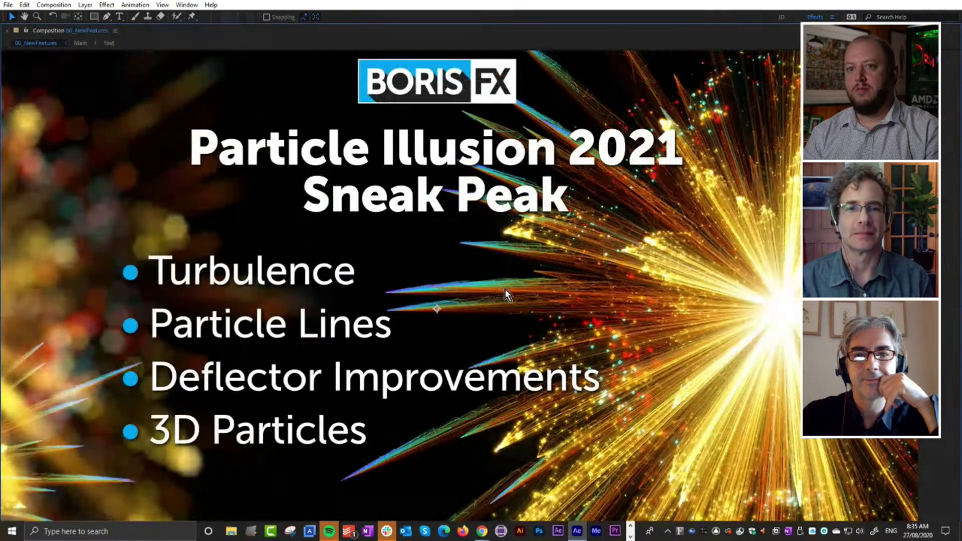
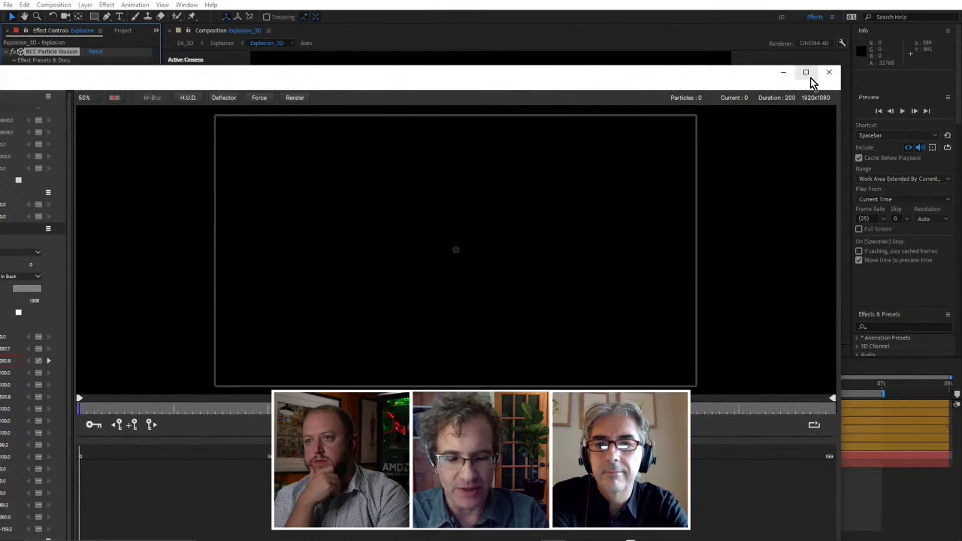
- Maximize the Particle Illusion window and load its Default layout
{"action": "left_click", "coordinate": [808, 75]}
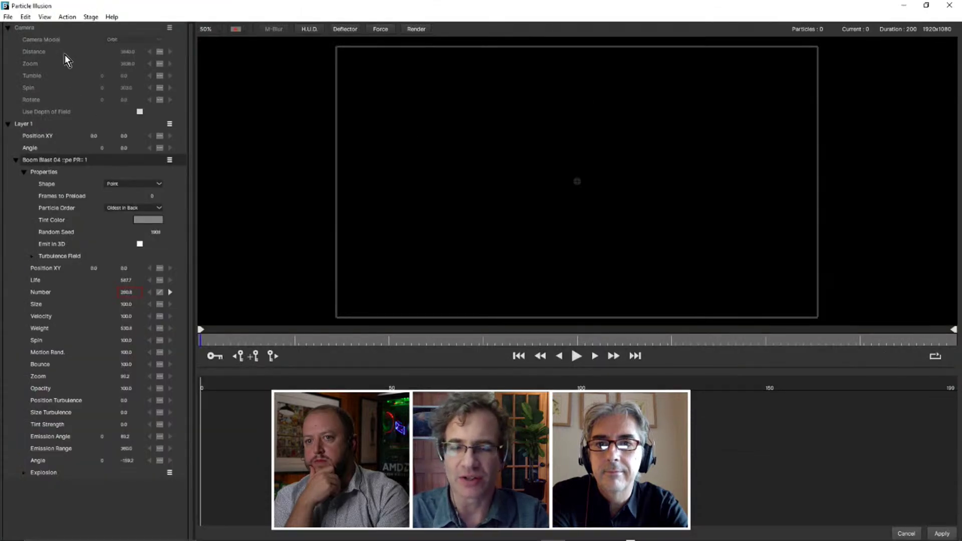
{"action": "left_click", "coordinate": [26, 17]}
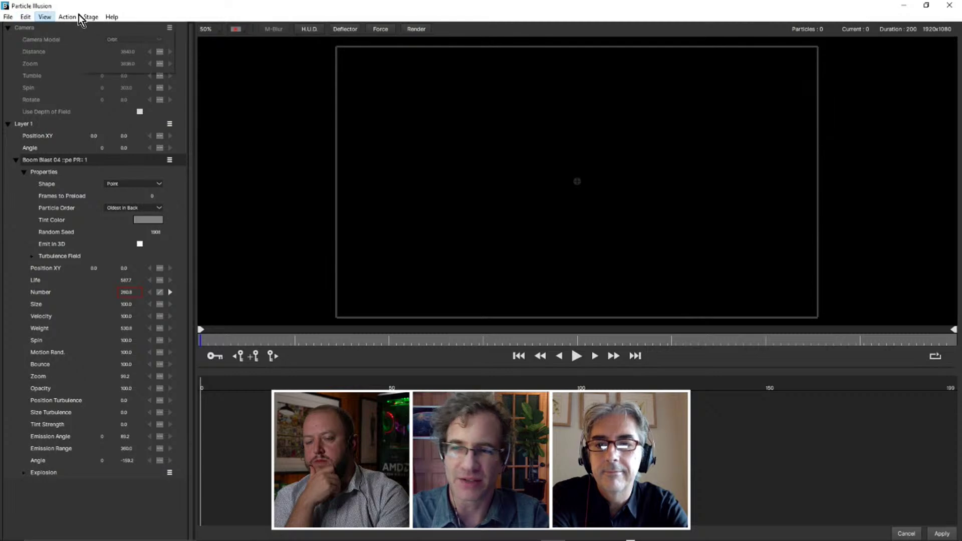
{"action": "mouse_move", "coordinate": [51, 17]}
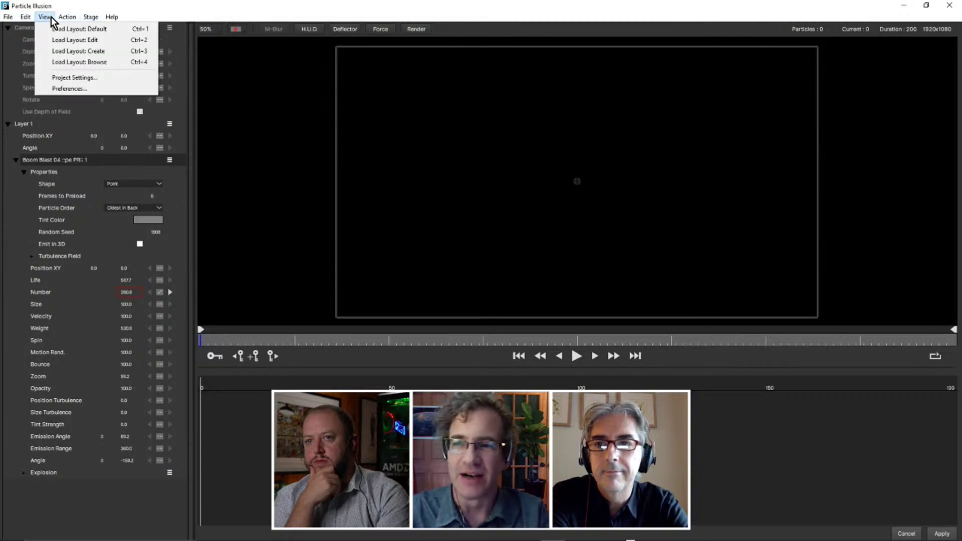
{"action": "left_click", "coordinate": [50, 29]}
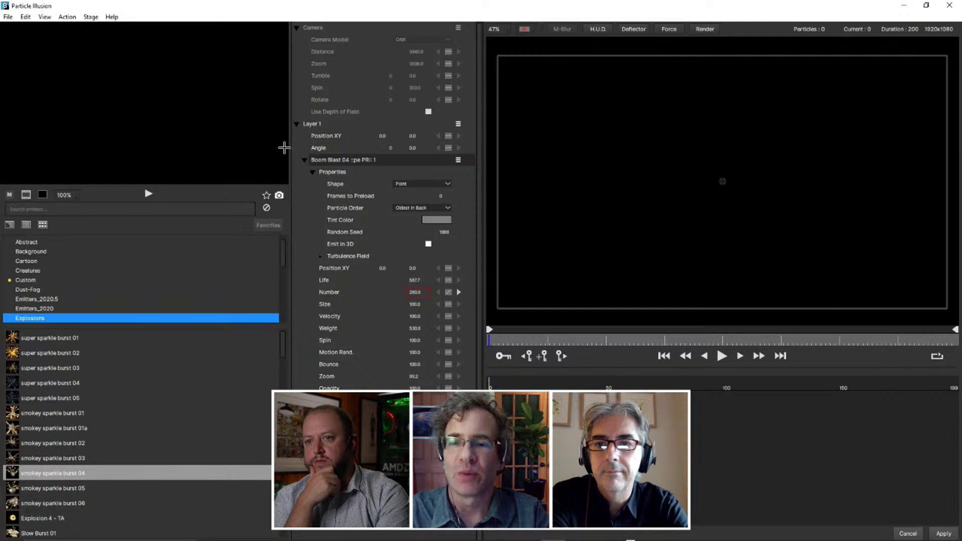
- Select the Boom Blast 04 emitter, then expand its Explosion node and that node's Properties
{"action": "left_click", "coordinate": [326, 161]}
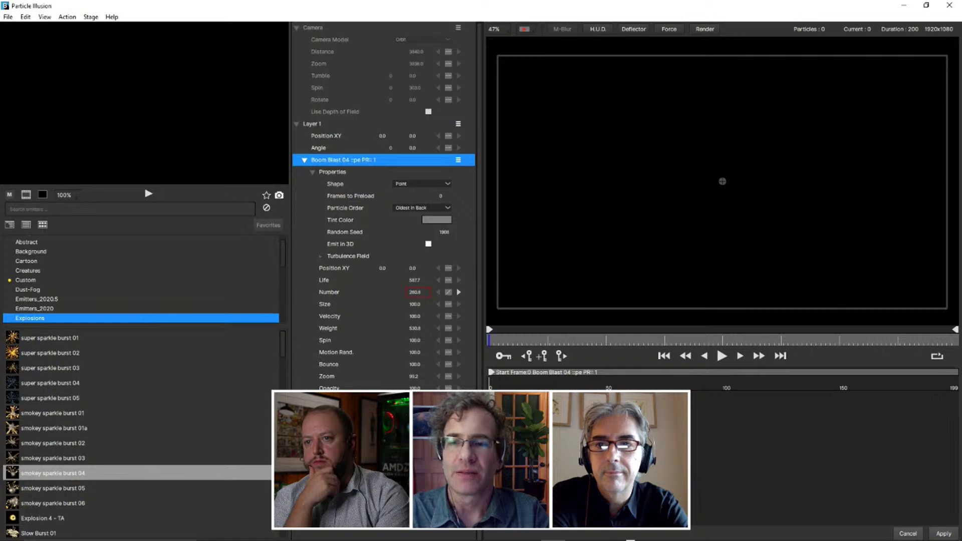
{"action": "scroll", "coordinate": [309, 387], "scroll_direction": "down", "scroll_amount": 4}
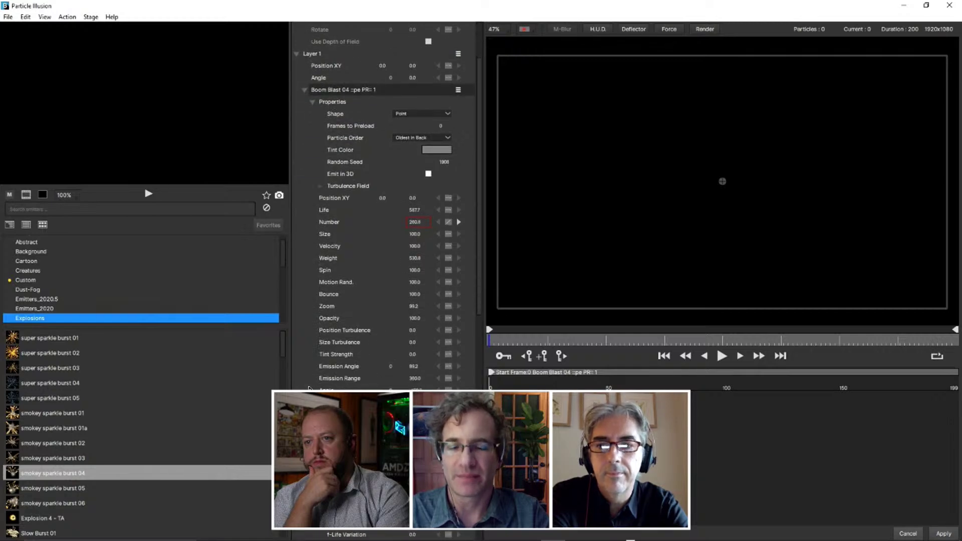
{"action": "scroll", "coordinate": [308, 388], "scroll_direction": "down", "scroll_amount": 2}
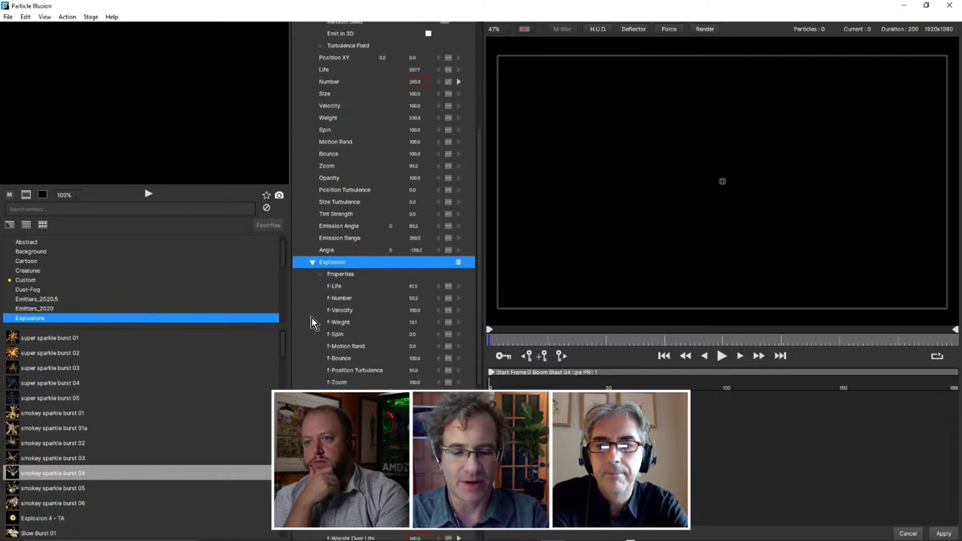
{"action": "left_click", "coordinate": [320, 277]}
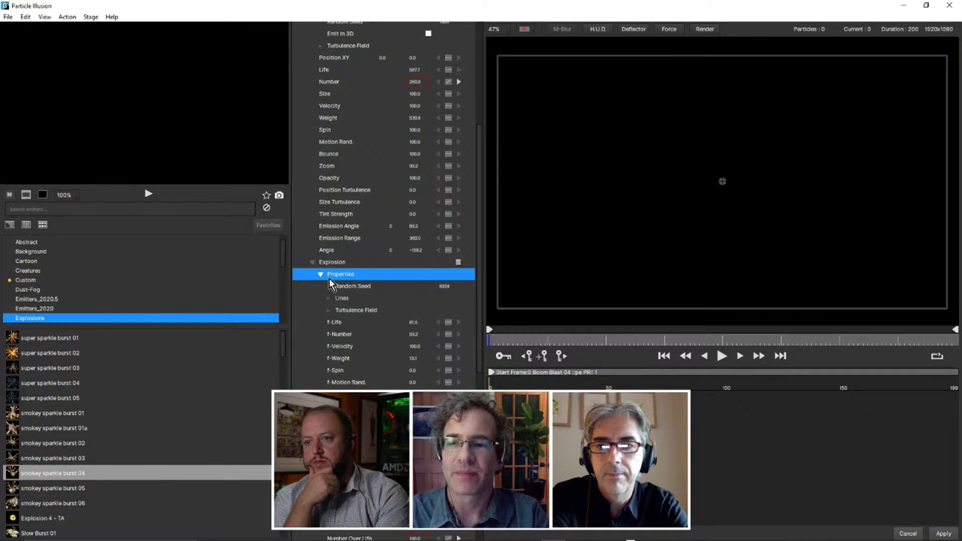
{"action": "scroll", "coordinate": [329, 279], "scroll_direction": "down", "scroll_amount": 3}
{"action": "scroll", "coordinate": [329, 278], "scroll_direction": "down", "scroll_amount": 7}
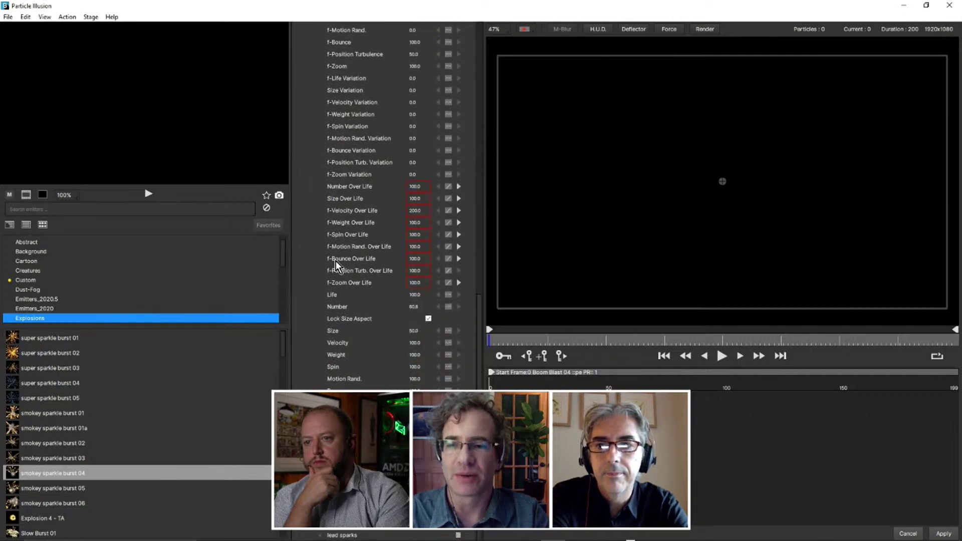
- Expand the intense quick particle under Explosion and reveal its Properties, including the shape image
{"action": "left_click", "coordinate": [321, 489]}
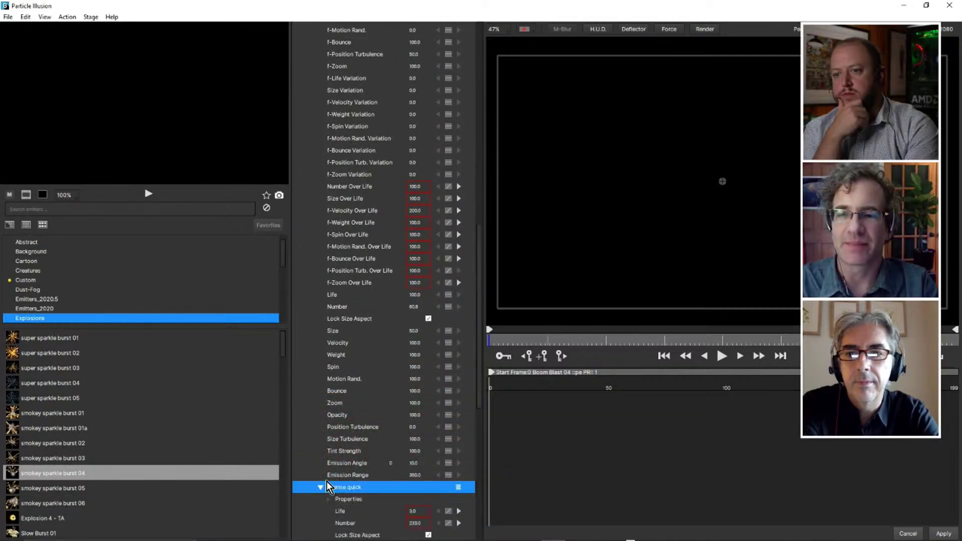
{"action": "scroll", "coordinate": [327, 481], "scroll_direction": "down", "scroll_amount": 3}
{"action": "scroll", "coordinate": [350, 375], "scroll_direction": "down", "scroll_amount": 1}
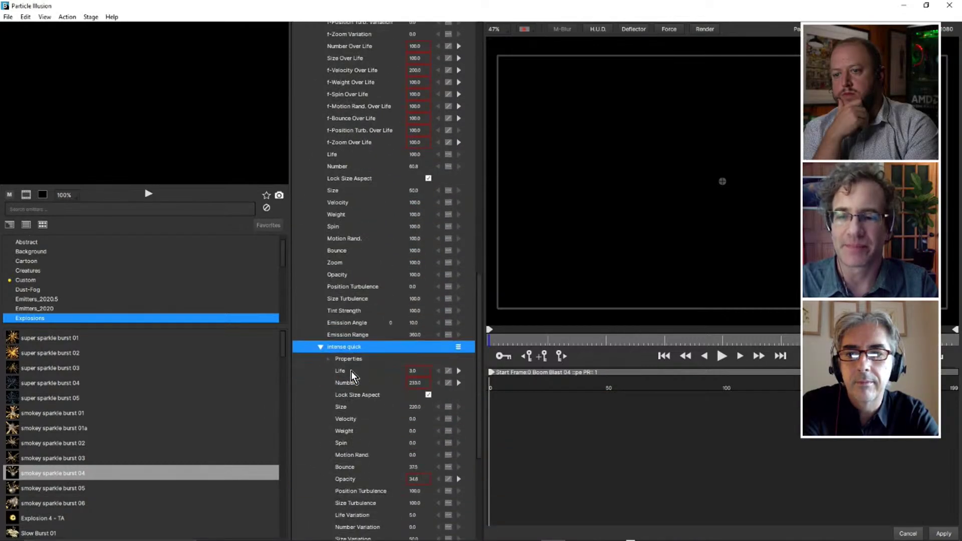
{"action": "left_click", "coordinate": [328, 361]}
{"action": "scroll", "coordinate": [352, 325], "scroll_direction": "down", "scroll_amount": 2}
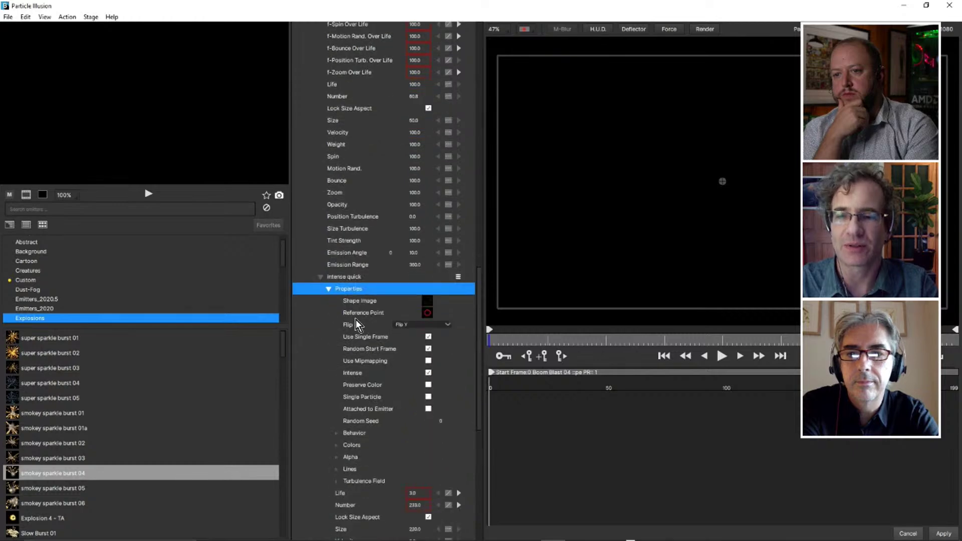
- Open the intense quick particle's shape image editor and browse the shape libraries from Fireworks through Misc
{"action": "left_click", "coordinate": [425, 302]}
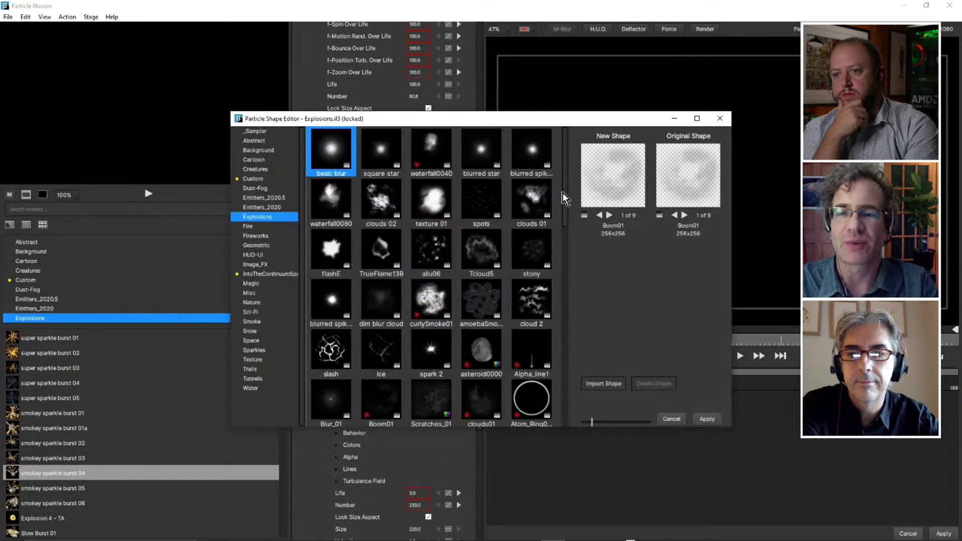
{"action": "left_click_drag", "start_coordinate": [567, 118], "coordinate": [564, 98]}
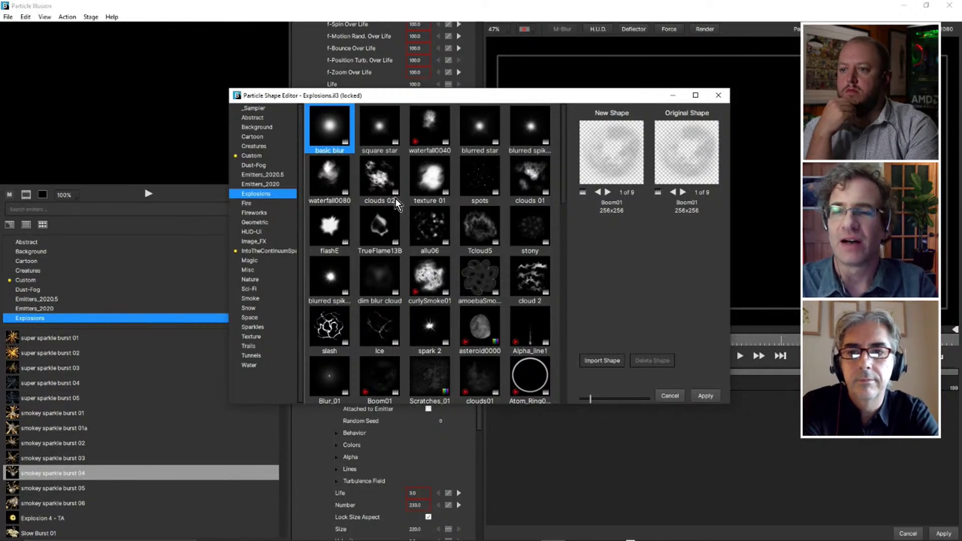
{"action": "left_click", "coordinate": [261, 216]}
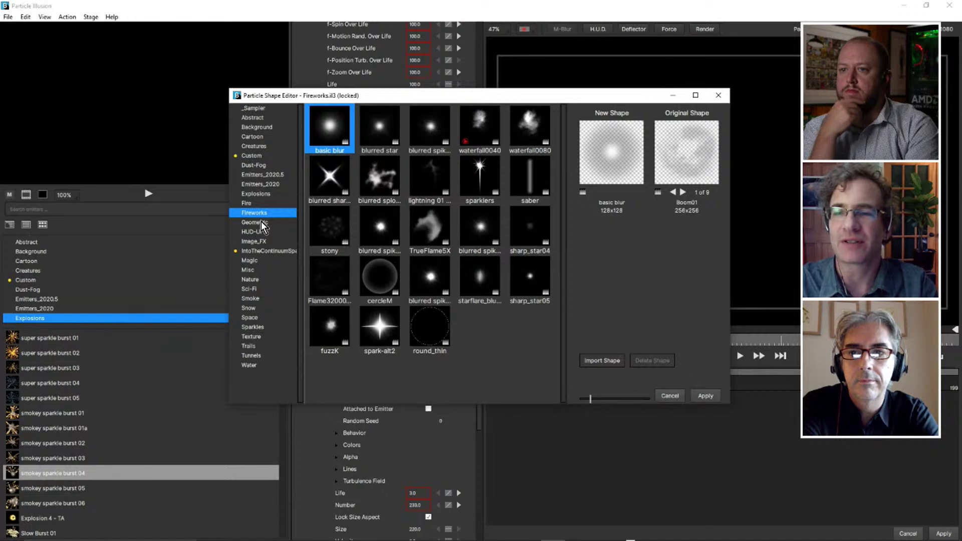
{"action": "left_click", "coordinate": [261, 222]}
{"action": "left_click", "coordinate": [261, 231]}
{"action": "left_click", "coordinate": [259, 245]}
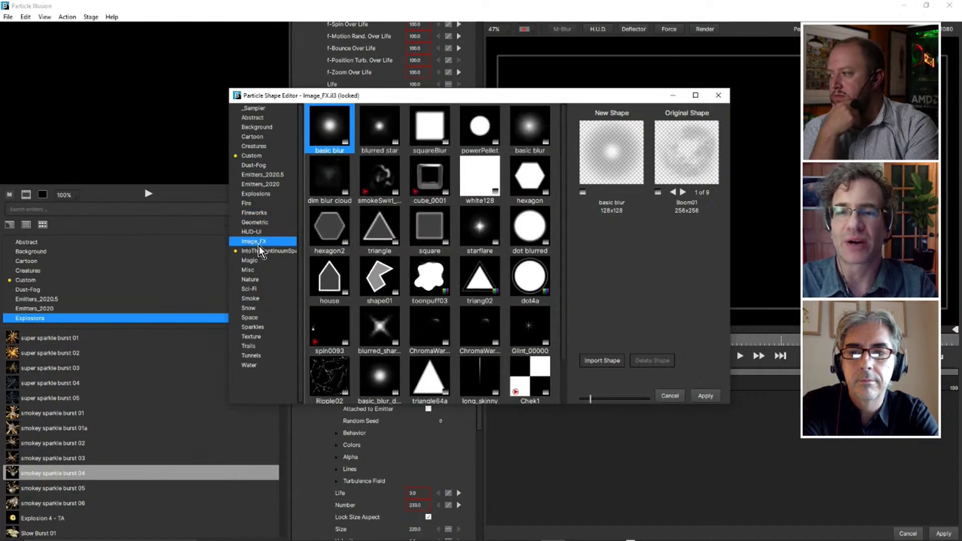
{"action": "left_click", "coordinate": [256, 261]}
{"action": "left_click", "coordinate": [256, 269]}
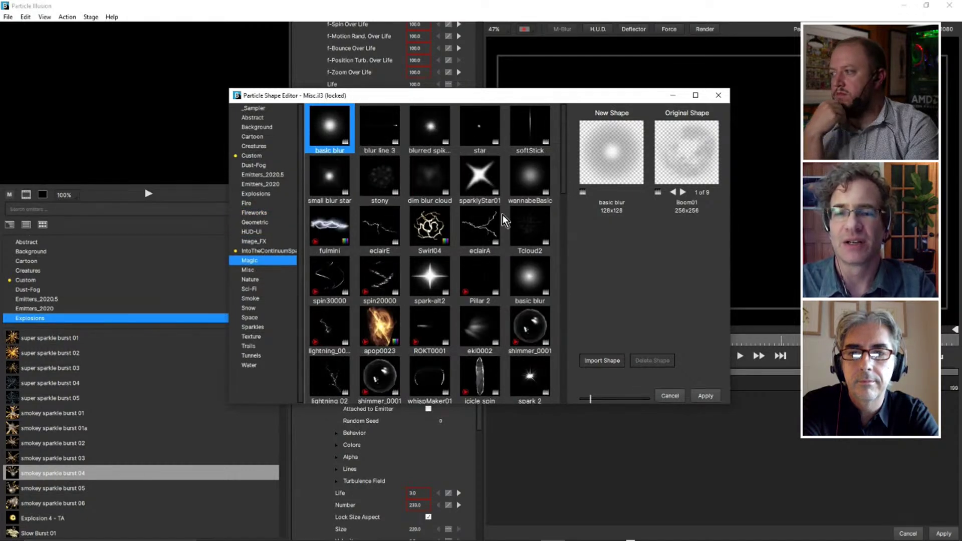
{"action": "left_click_drag", "start_coordinate": [568, 132], "coordinate": [568, 403]}
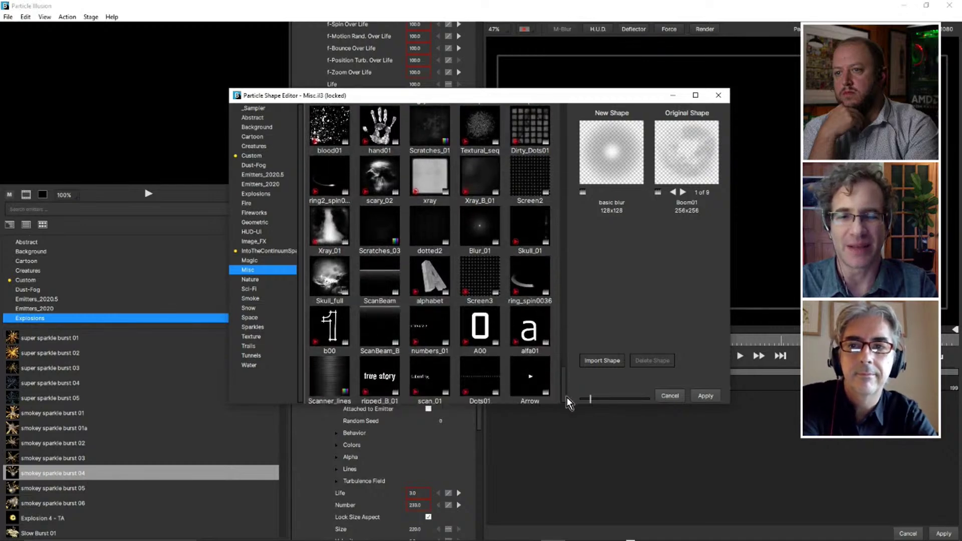
- Look through the Sci-Fi shapes and pick flames0001 from the Smoke library as the new particle shape
{"action": "left_click", "coordinate": [257, 289]}
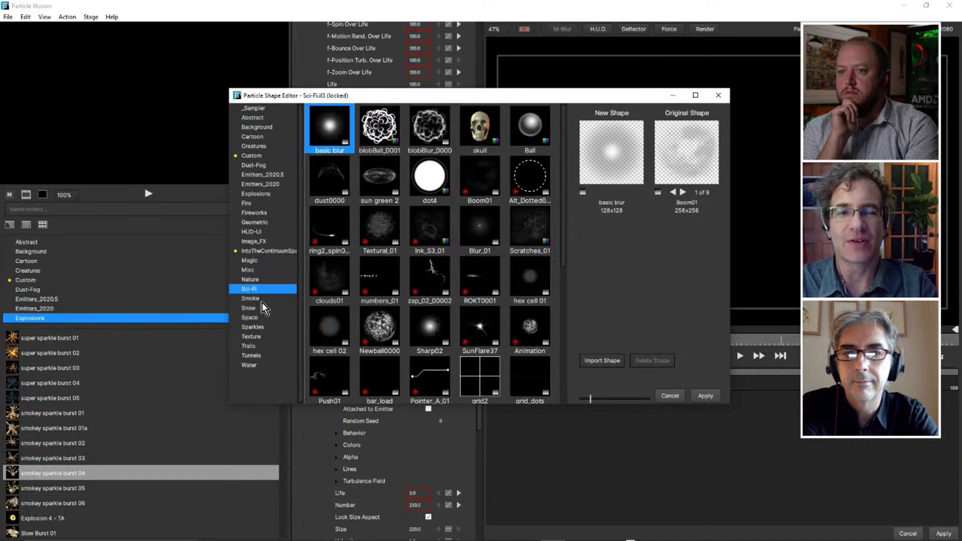
{"action": "left_click", "coordinate": [261, 300]}
{"action": "left_click", "coordinate": [430, 228]}
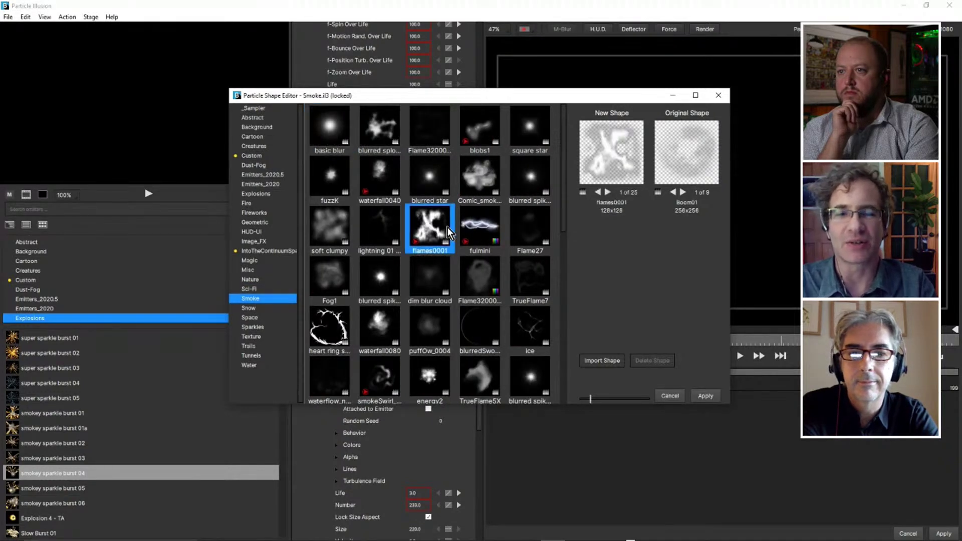
- Preview the fulmini shape and the shape import dialog, shrink the thumbnails, and close the shape editor without applying
{"action": "left_click", "coordinate": [483, 231]}
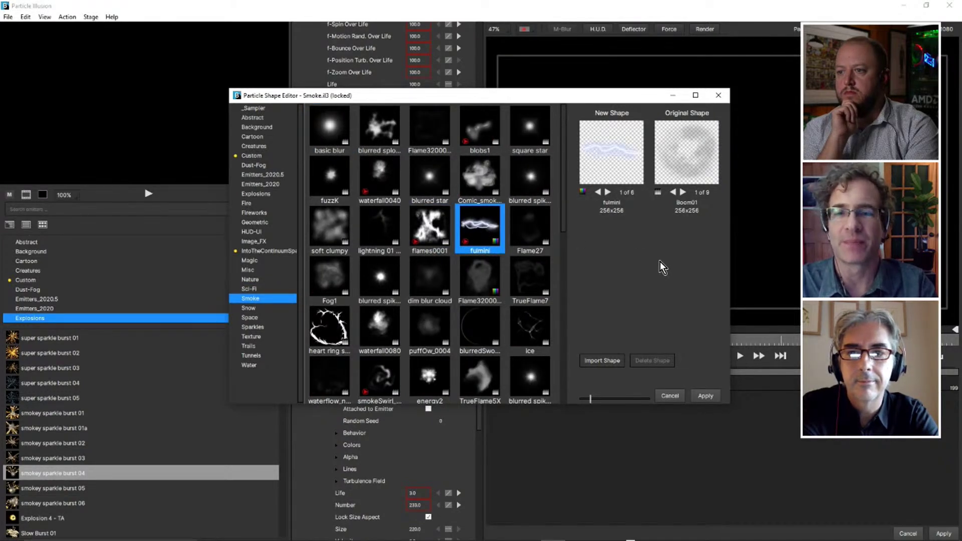
{"action": "left_click", "coordinate": [609, 363]}
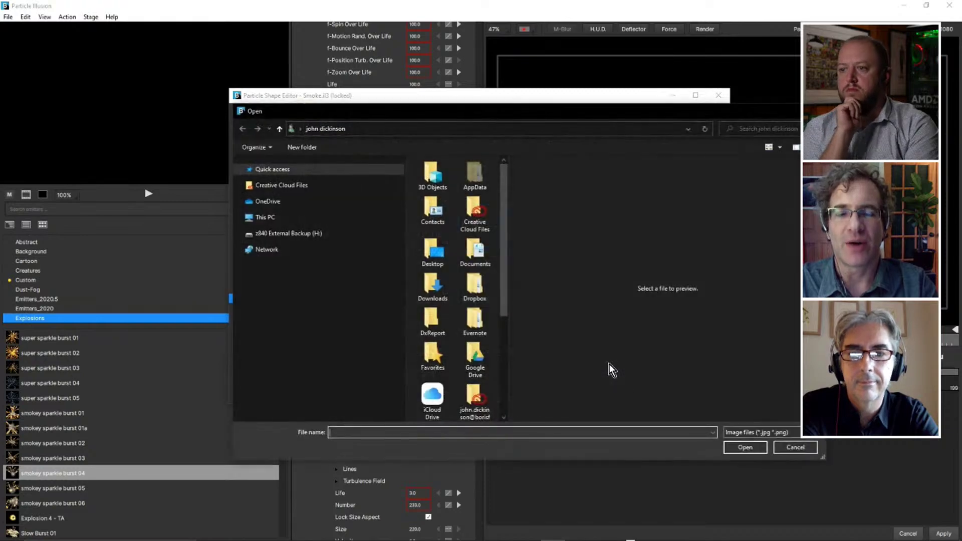
{"action": "left_click", "coordinate": [796, 448]}
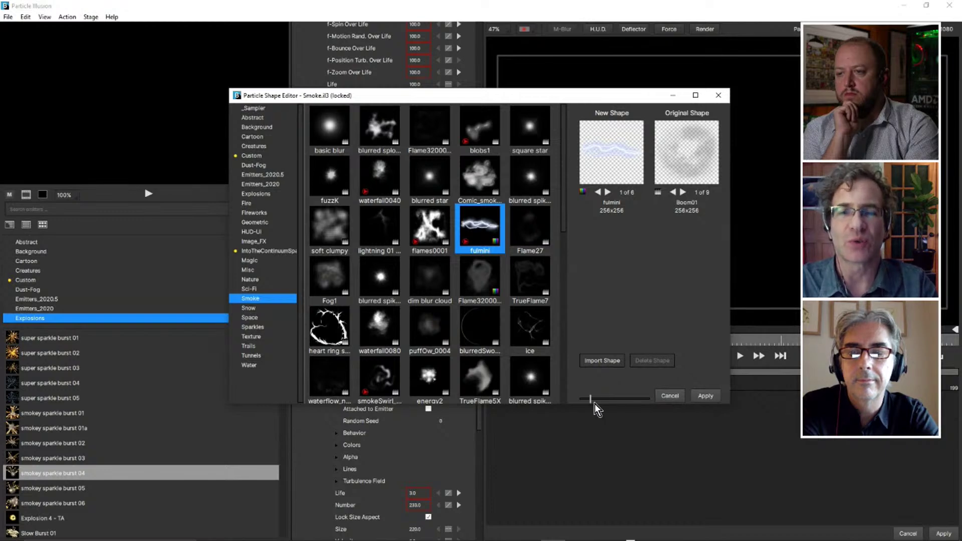
{"action": "mouse_move", "coordinate": [592, 401]}
{"action": "left_mouse_down"}
{"action": "mouse_move", "coordinate": [642, 395]}
{"action": "mouse_move", "coordinate": [564, 388]}
{"action": "mouse_move", "coordinate": [599, 387]}
{"action": "mouse_move", "coordinate": [586, 388]}
{"action": "left_mouse_up"}
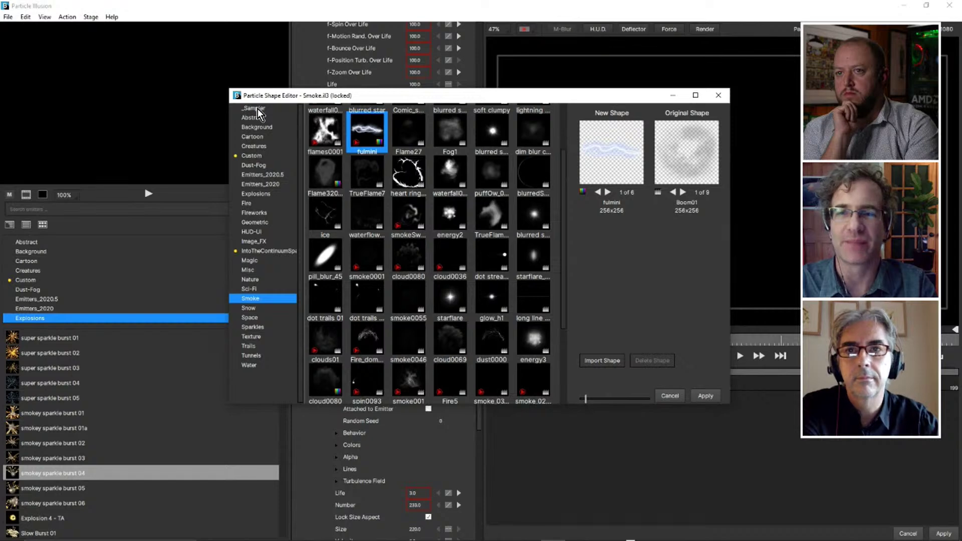
{"action": "left_click", "coordinate": [670, 396]}
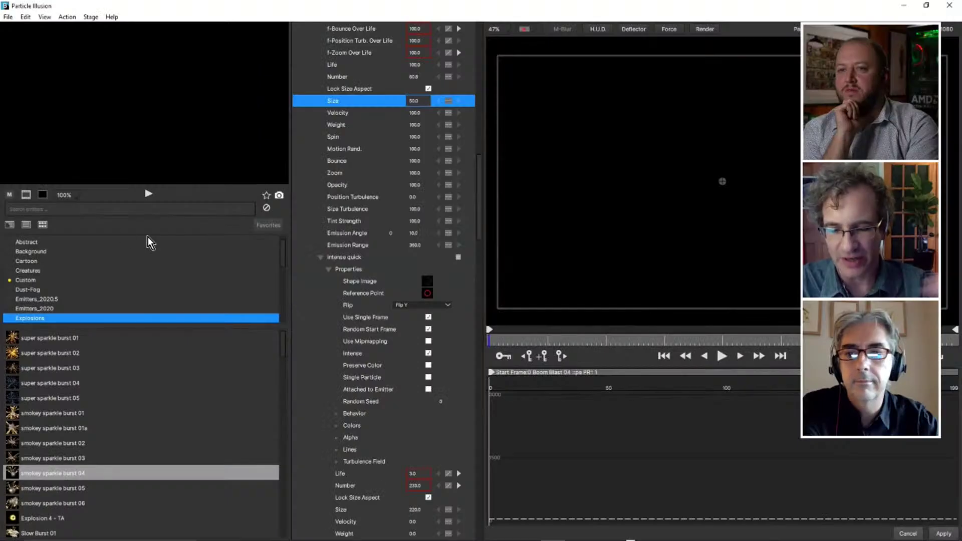
- Search the emitter library for "solid" and add the Solid Color emitter from Emitters_2020 to the stage
{"action": "left_click", "coordinate": [70, 210]}
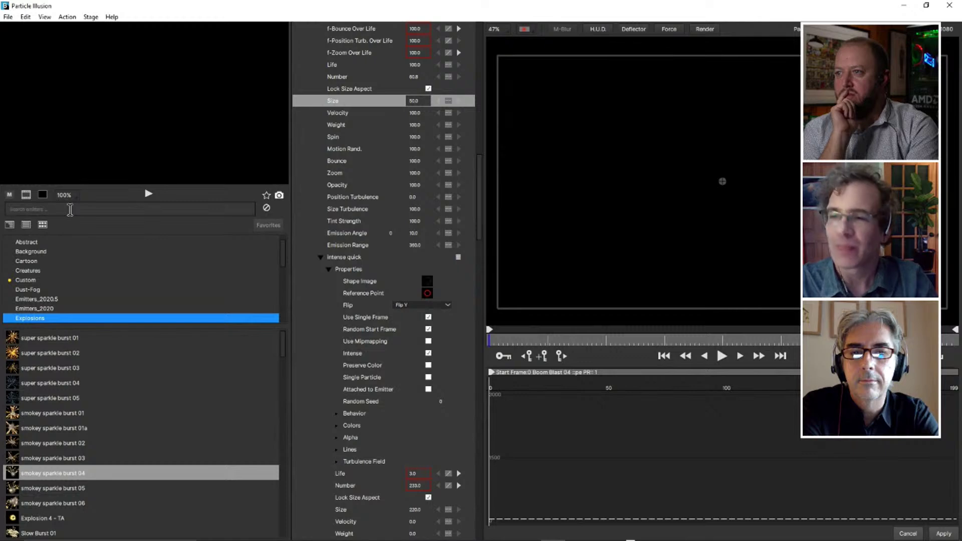
{"action": "type", "text": "ol"}
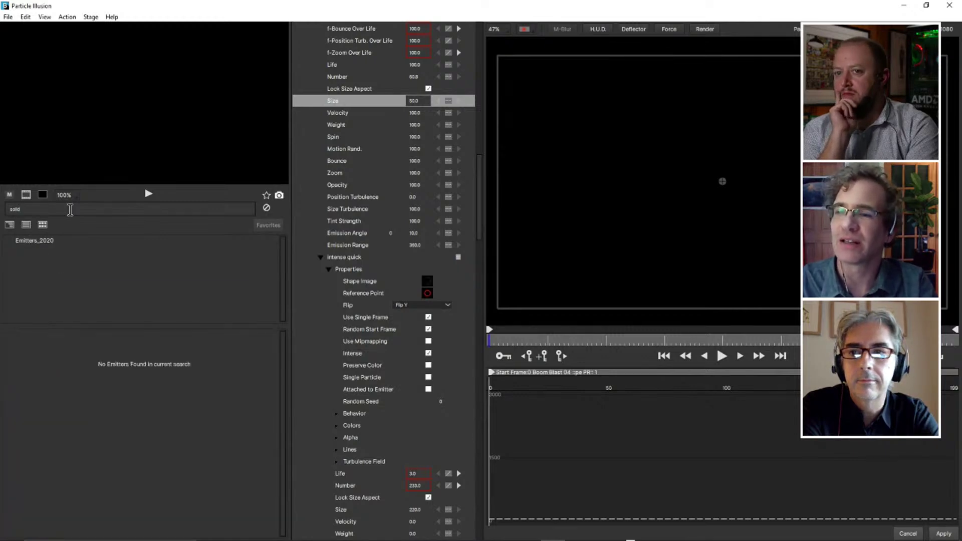
{"action": "type", "text": "id"}
{"action": "left_click", "coordinate": [45, 241]}
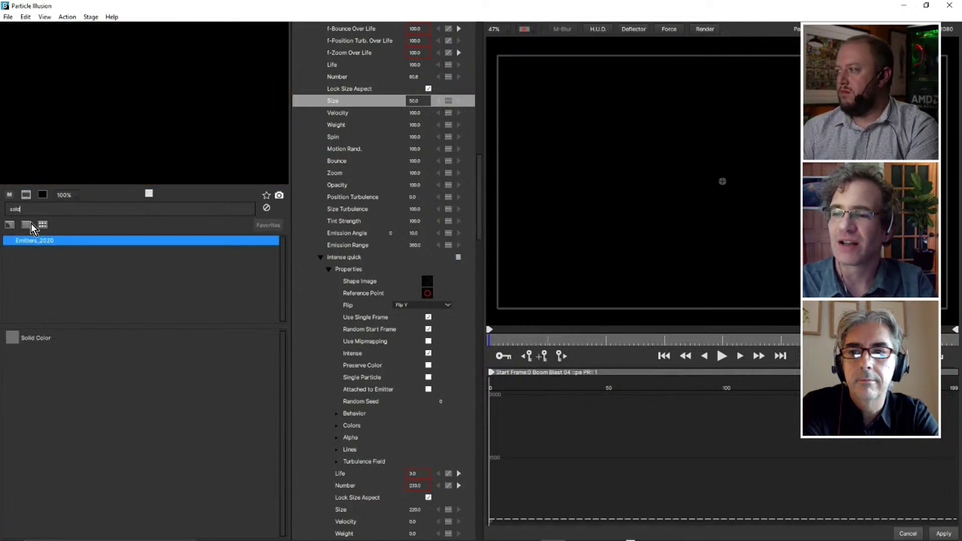
{"action": "left_click", "coordinate": [35, 338]}
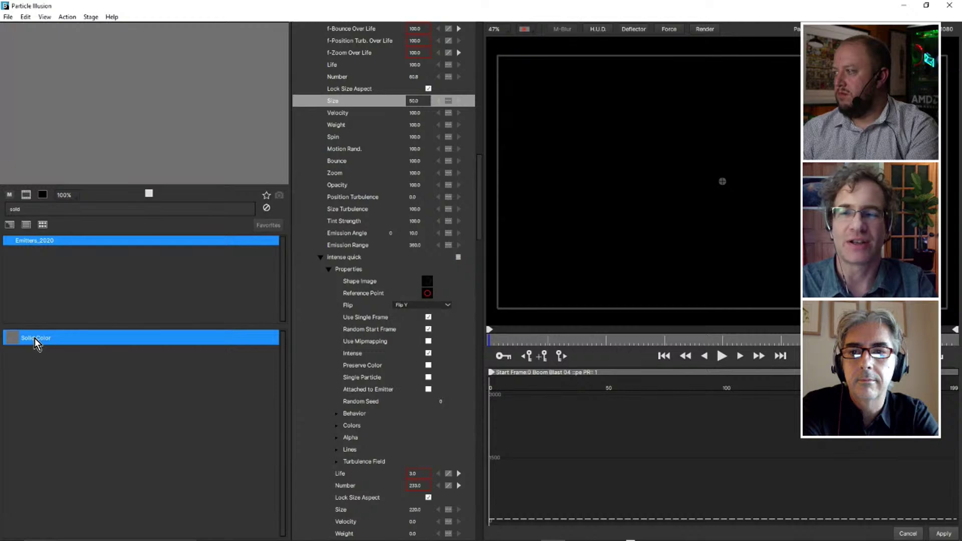
{"action": "left_click", "coordinate": [586, 264]}
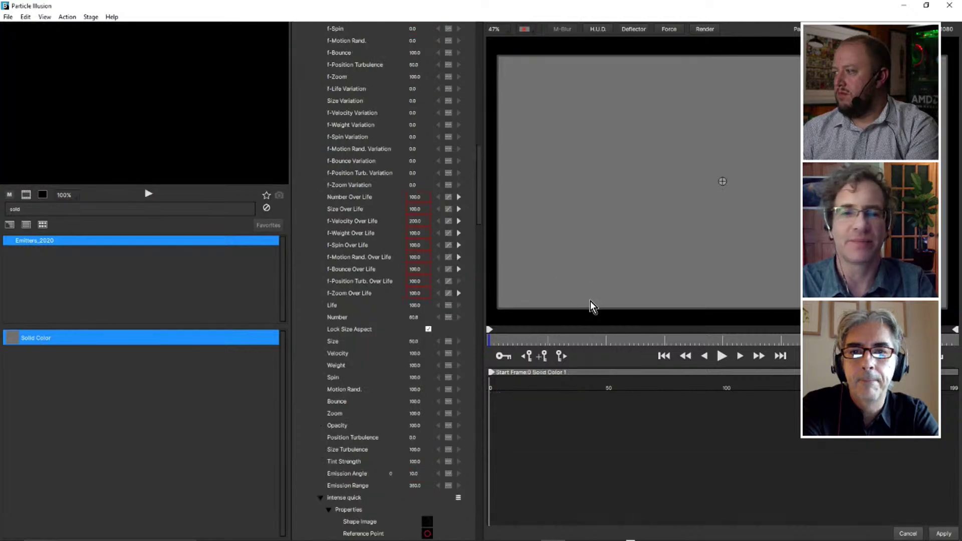
- Play back and scrub through the Solid Color emitter's animation, ending with a return to the first frame
{"action": "left_click", "coordinate": [721, 357]}
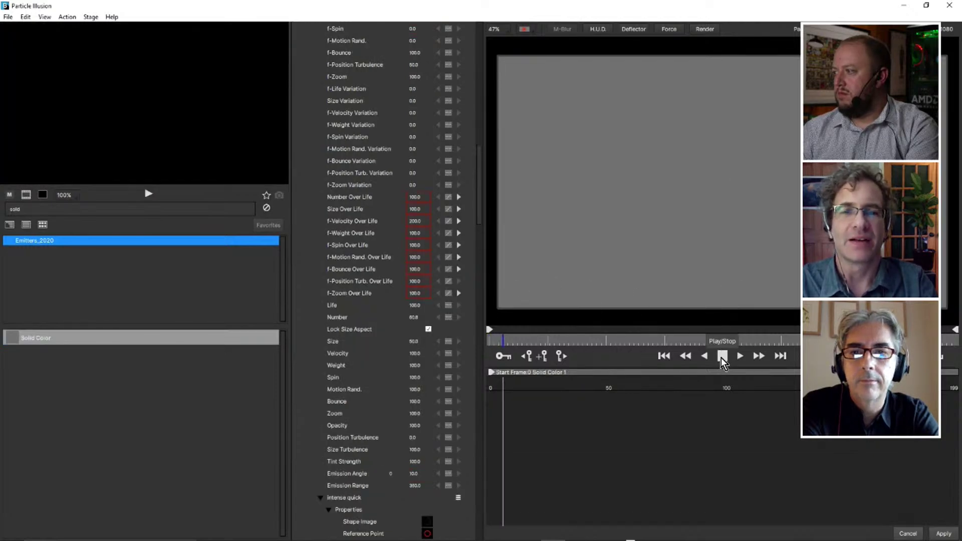
{"action": "left_click", "coordinate": [720, 357]}
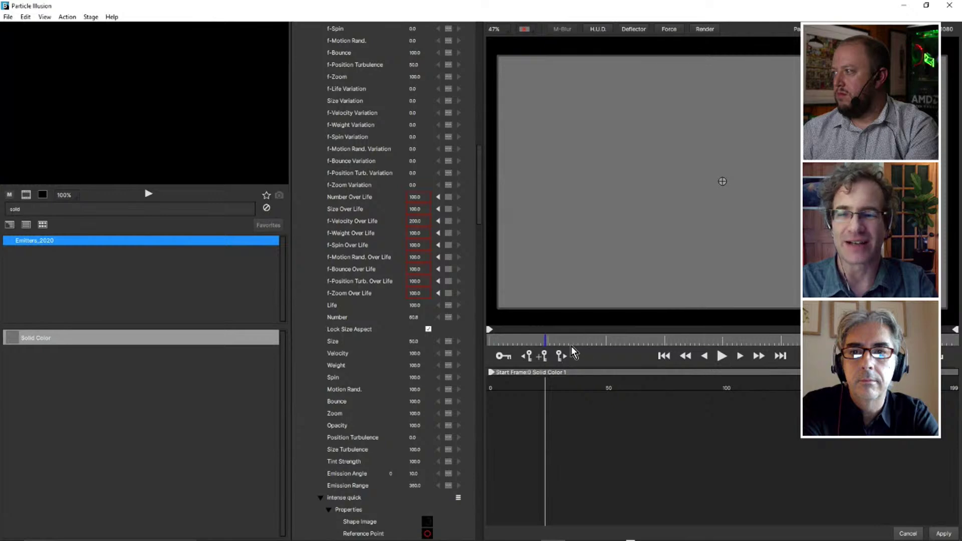
{"action": "left_click_drag", "start_coordinate": [571, 347], "coordinate": [661, 358]}
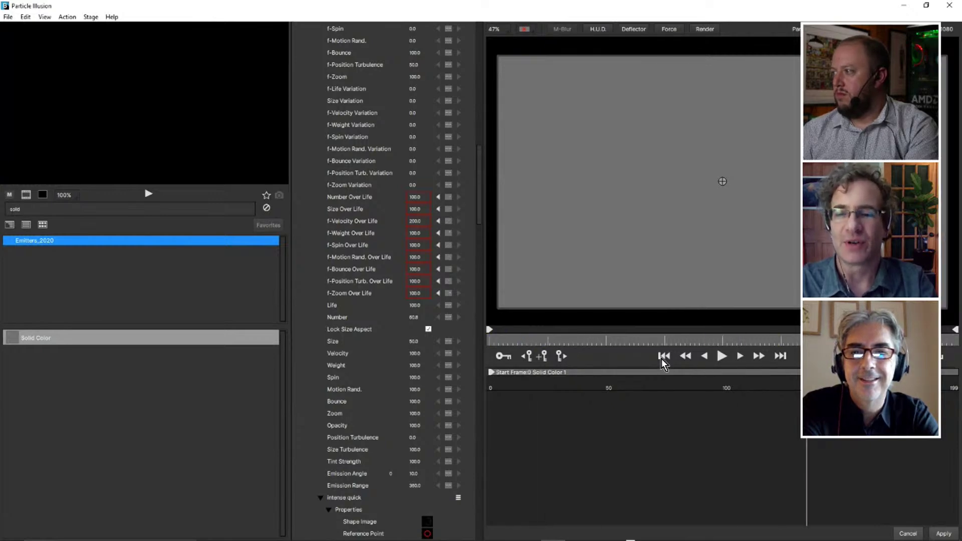
{"action": "left_click", "coordinate": [723, 356]}
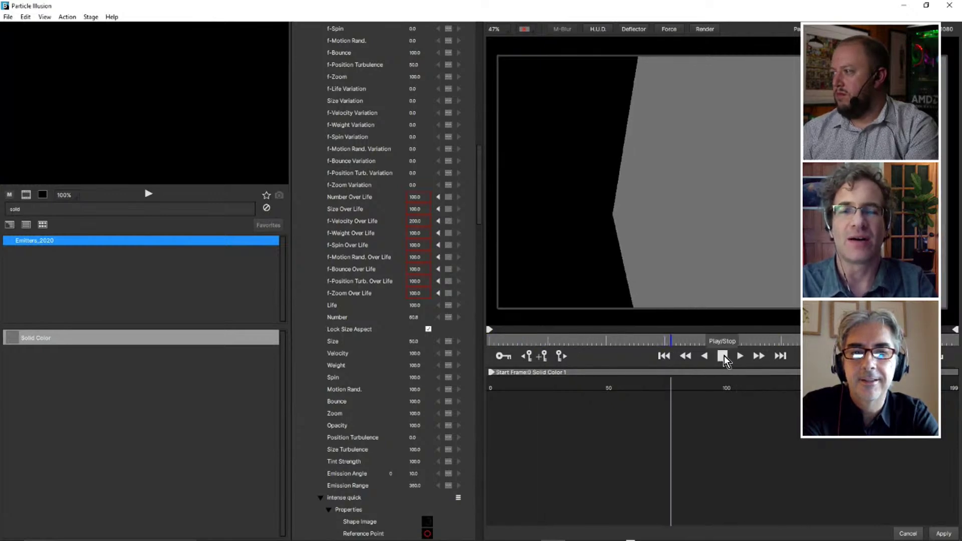
{"action": "left_click", "coordinate": [663, 356]}
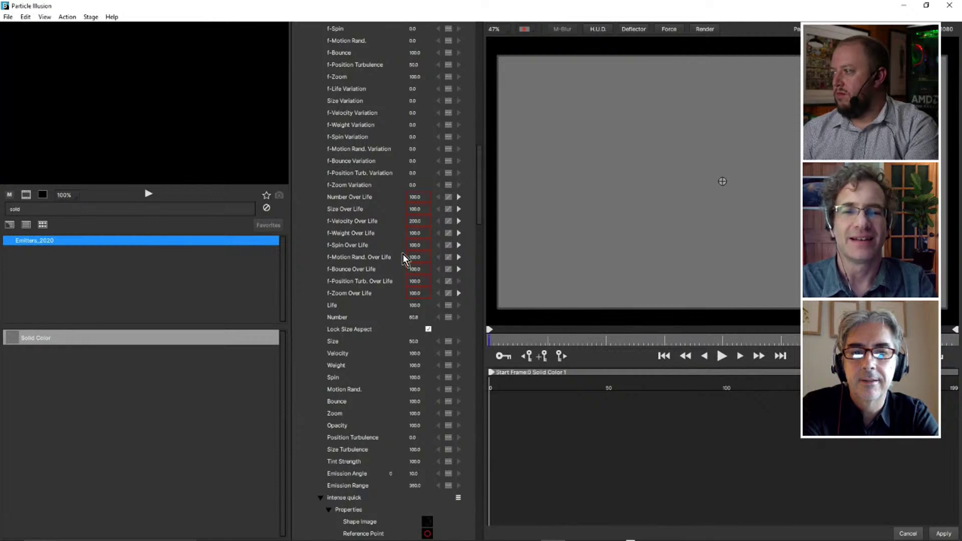
- Expand the square particle under Solid Color 1 and reveal its Properties, including the shape image
{"action": "scroll", "coordinate": [368, 306], "scroll_direction": "up", "scroll_amount": 15}
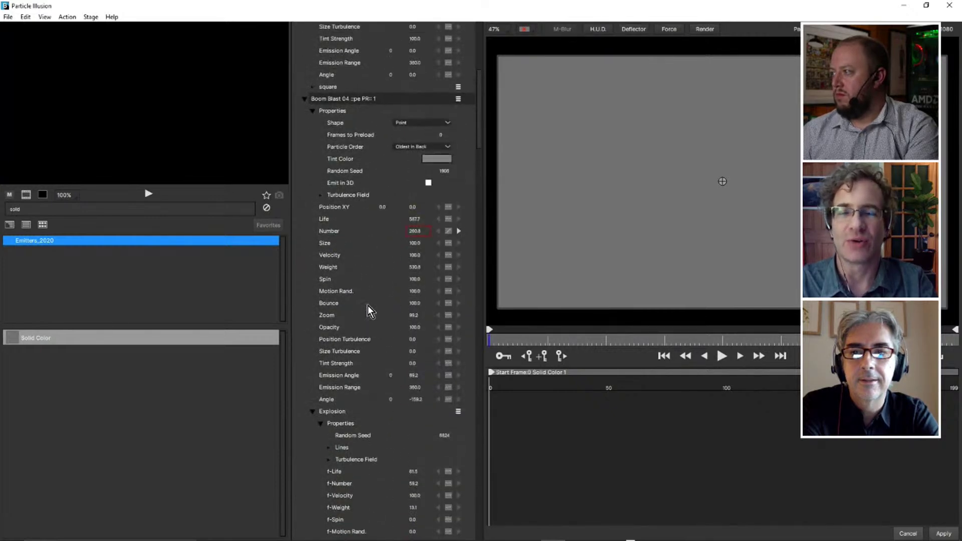
{"action": "scroll", "coordinate": [368, 305], "scroll_direction": "up", "scroll_amount": 2}
{"action": "left_click", "coordinate": [305, 161]}
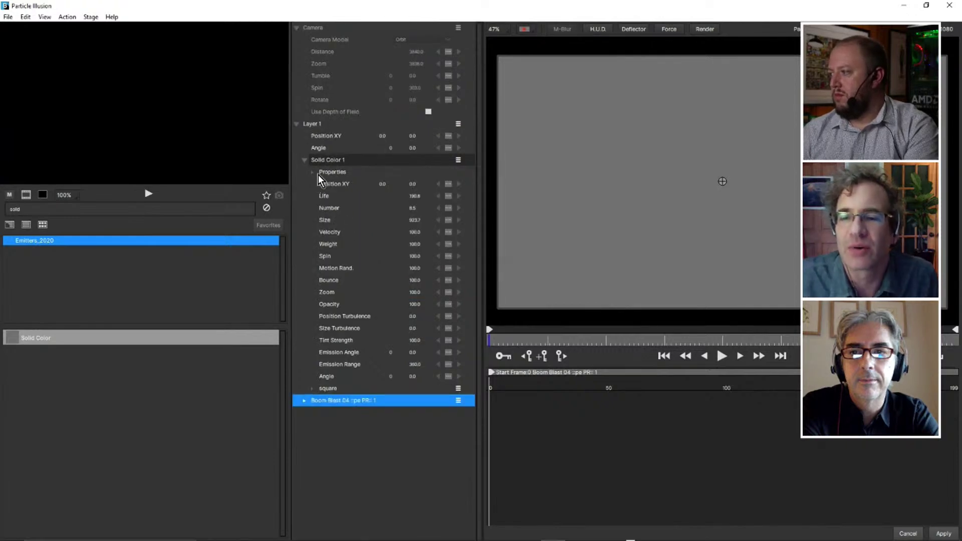
{"action": "left_click", "coordinate": [312, 390]}
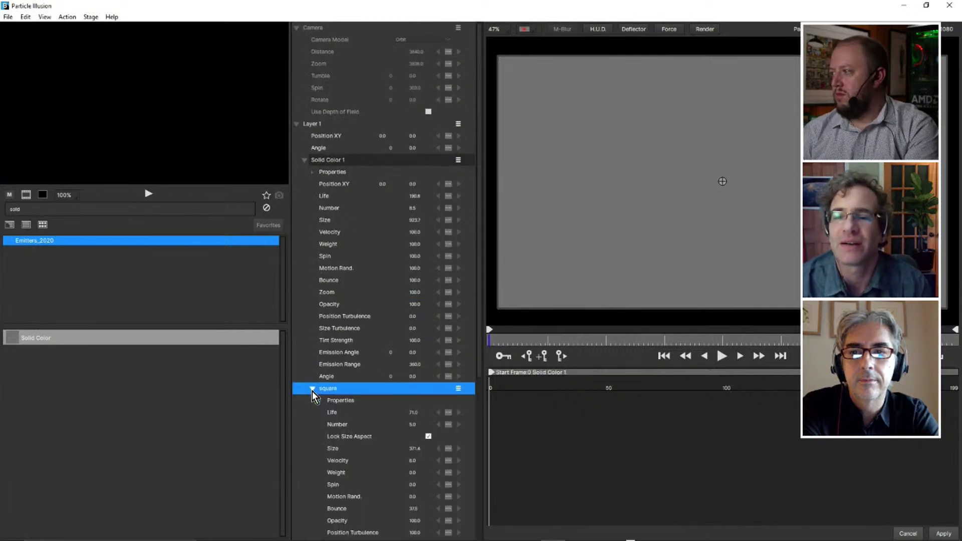
{"action": "left_click", "coordinate": [320, 401]}
{"action": "scroll", "coordinate": [399, 314], "scroll_direction": "down", "scroll_amount": 2}
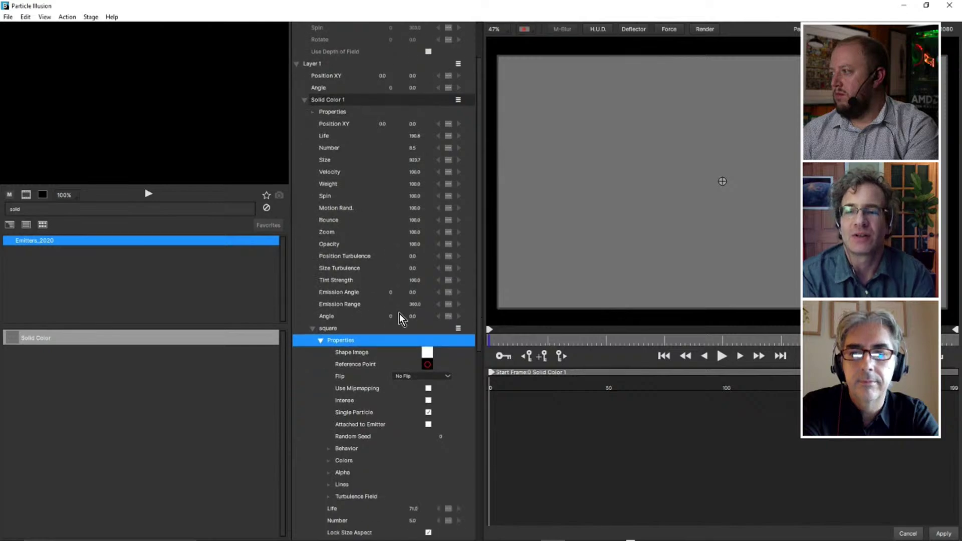
- Look at the image import option in the square particle's shape editor, and return to After Effects without applying any changes
{"action": "left_click", "coordinate": [427, 343]}
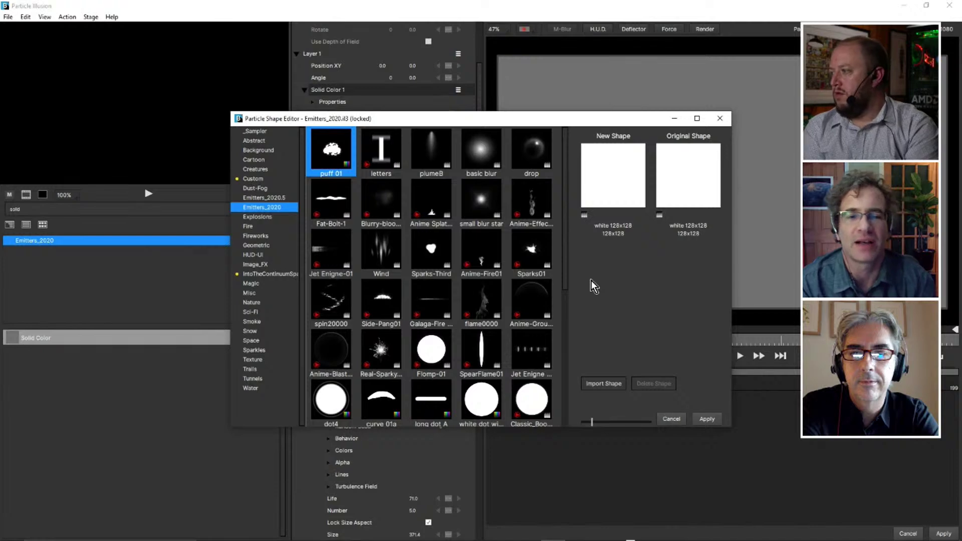
{"action": "left_click", "coordinate": [605, 383]}
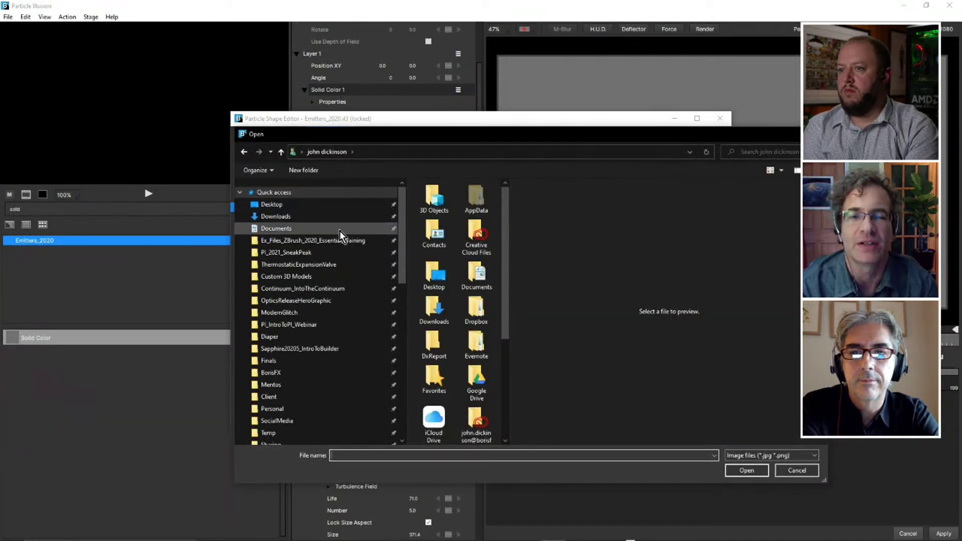
{"action": "scroll", "coordinate": [481, 274], "scroll_direction": "down", "scroll_amount": 3}
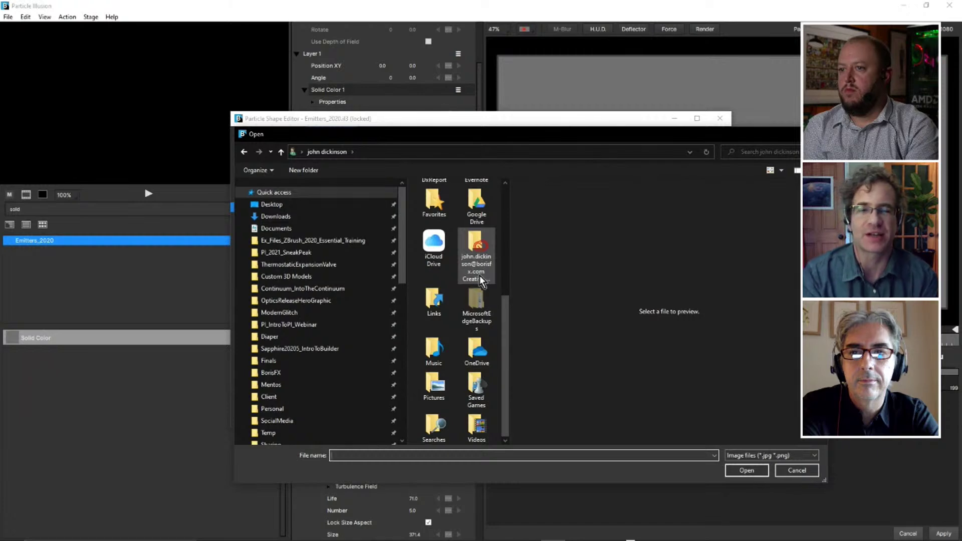
{"action": "scroll", "coordinate": [479, 276], "scroll_direction": "up", "scroll_amount": 3}
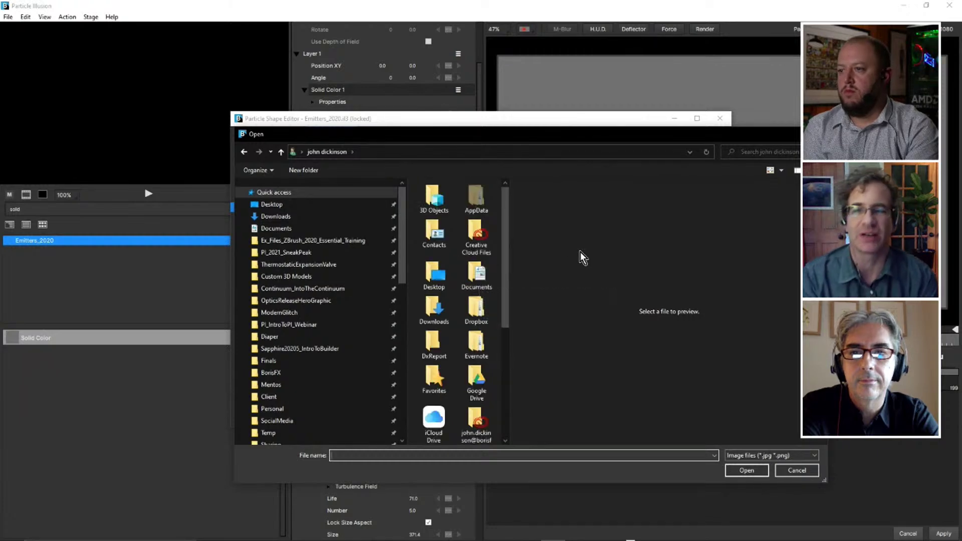
{"action": "left_click", "coordinate": [797, 471]}
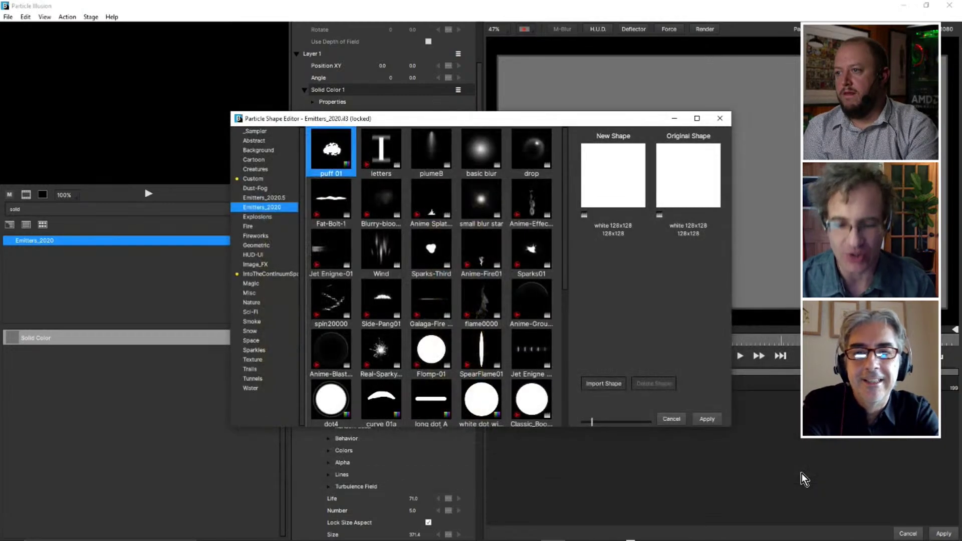
{"action": "left_click", "coordinate": [671, 419]}
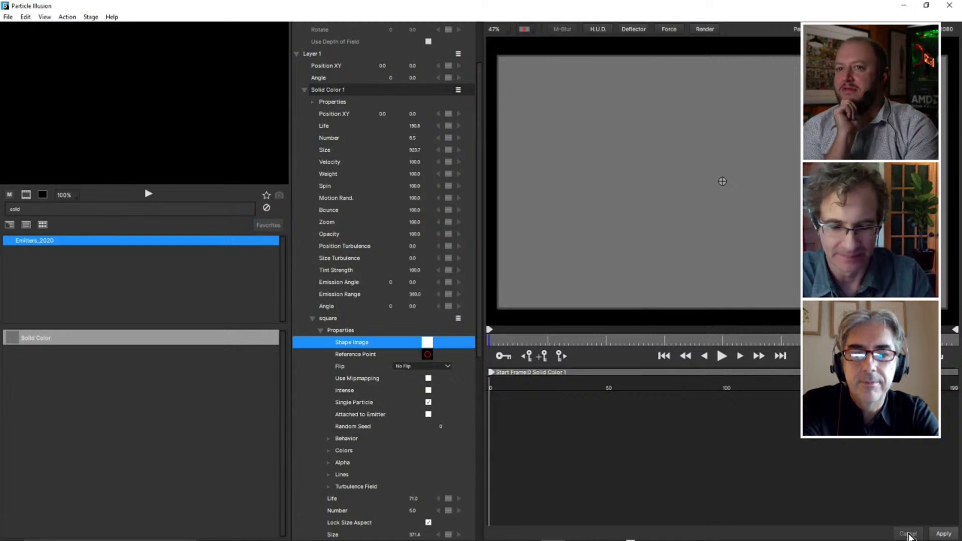
{"action": "left_click", "coordinate": [908, 534]}
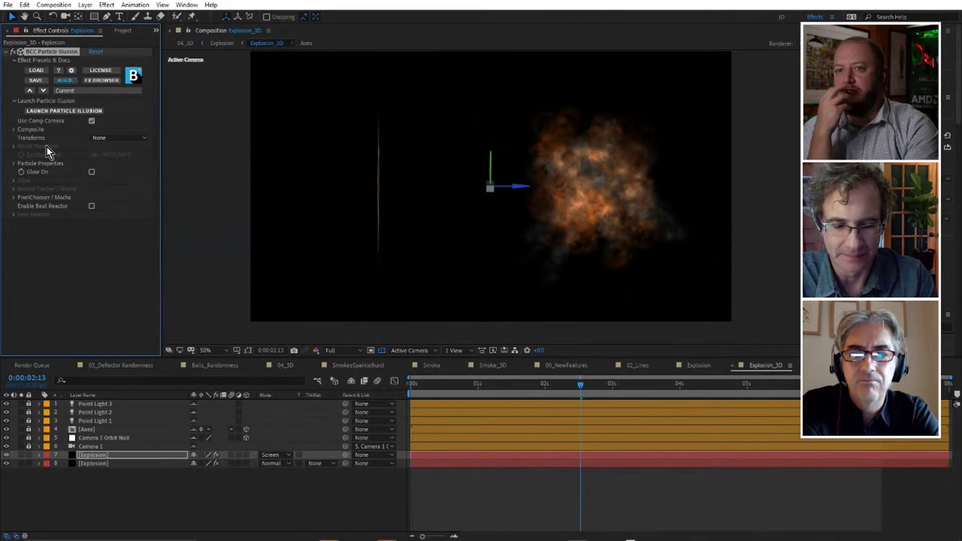
- Select the upper Explosion layer, widen the effect controls, and look through the Composite and Particle Properties groups of BCC Particle Illusion
{"action": "left_click", "coordinate": [98, 457]}
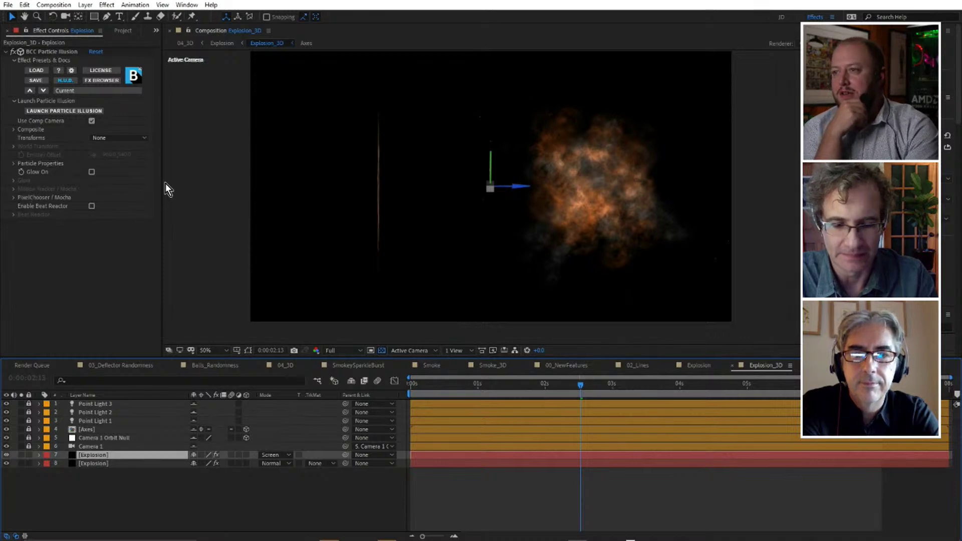
{"action": "left_click_drag", "start_coordinate": [163, 180], "coordinate": [228, 193]}
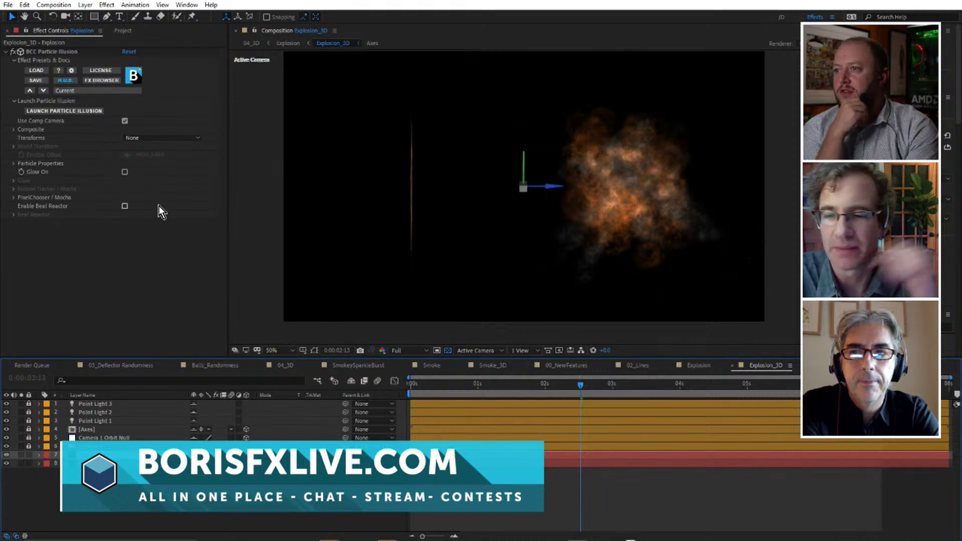
{"action": "left_click", "coordinate": [13, 130]}
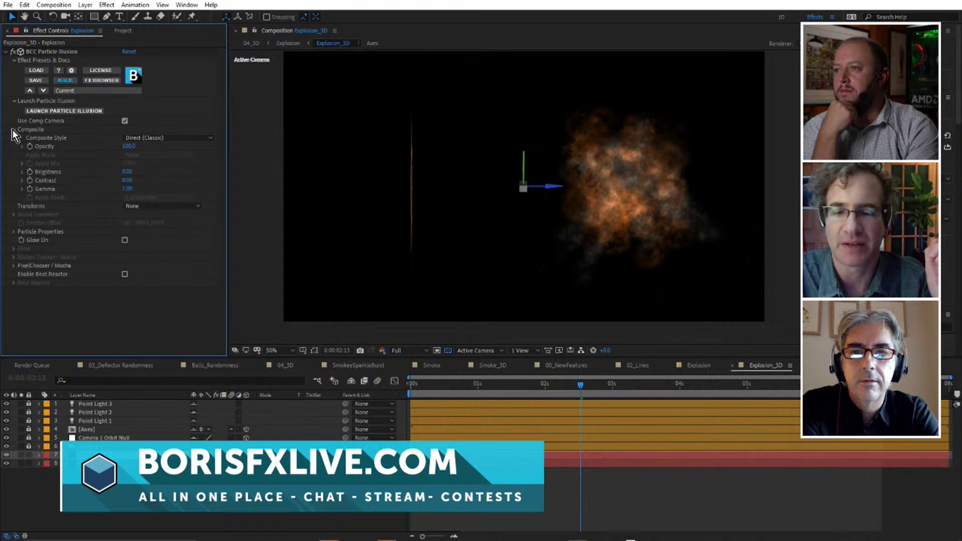
{"action": "left_click", "coordinate": [12, 129]}
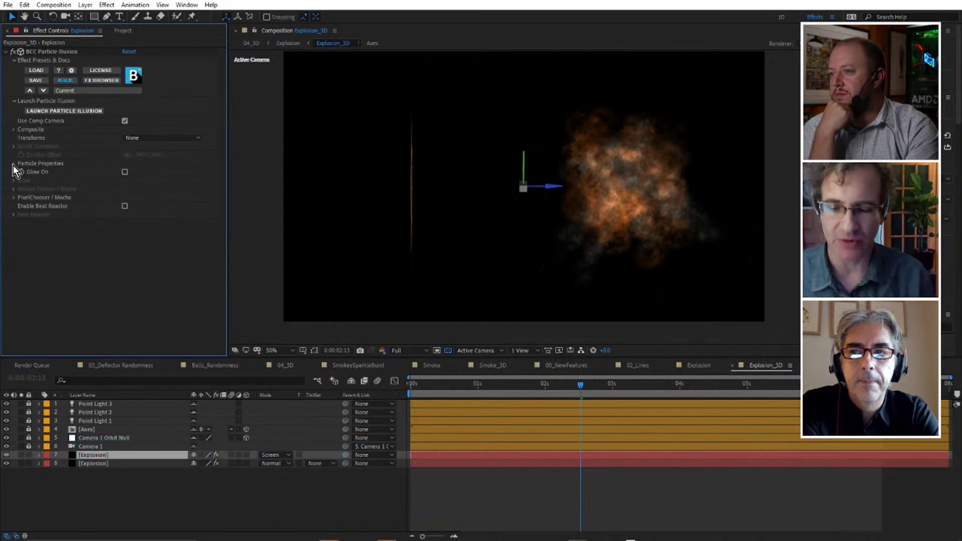
{"action": "left_click", "coordinate": [13, 163]}
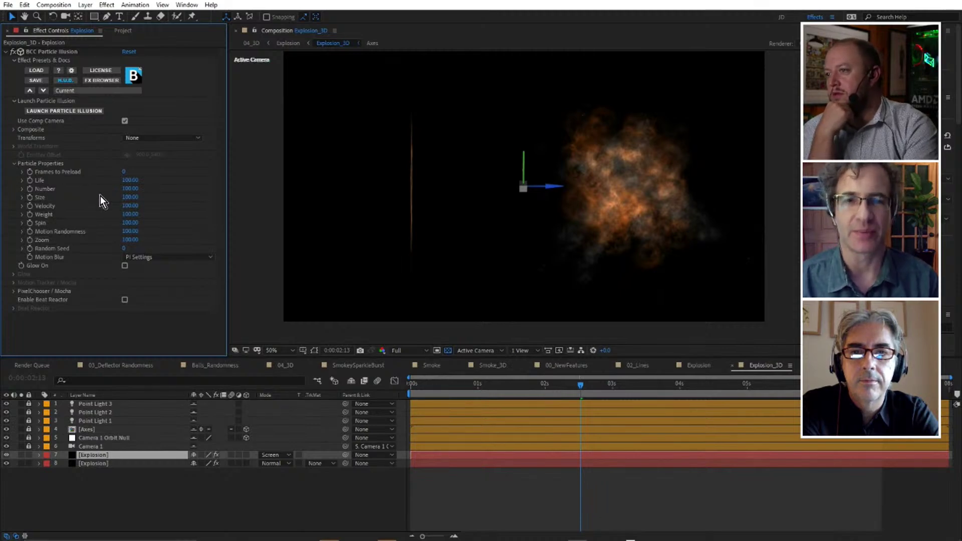
- Try increasing the upper Explosion layer's particle Size to about 116, and undo the change
{"action": "left_click_drag", "start_coordinate": [129, 197], "coordinate": [136, 197]}
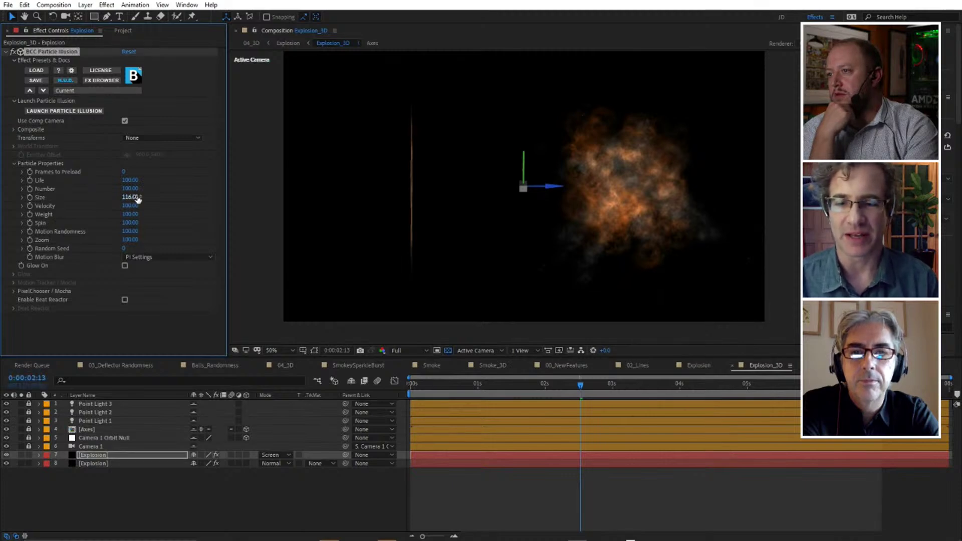
{"action": "key", "text": "ctrl+z"}
{"action": "left_click", "coordinate": [184, 454]}
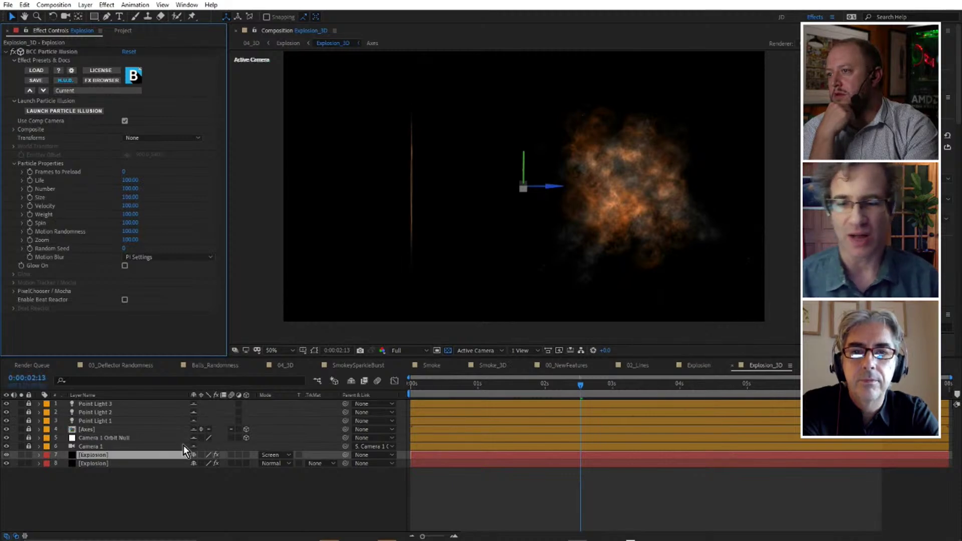
- Toggle the lower Explosion layer's visibility off and on to see its contribution, and select that layer
{"action": "left_click", "coordinate": [6, 463]}
{"action": "left_click", "coordinate": [7, 463]}
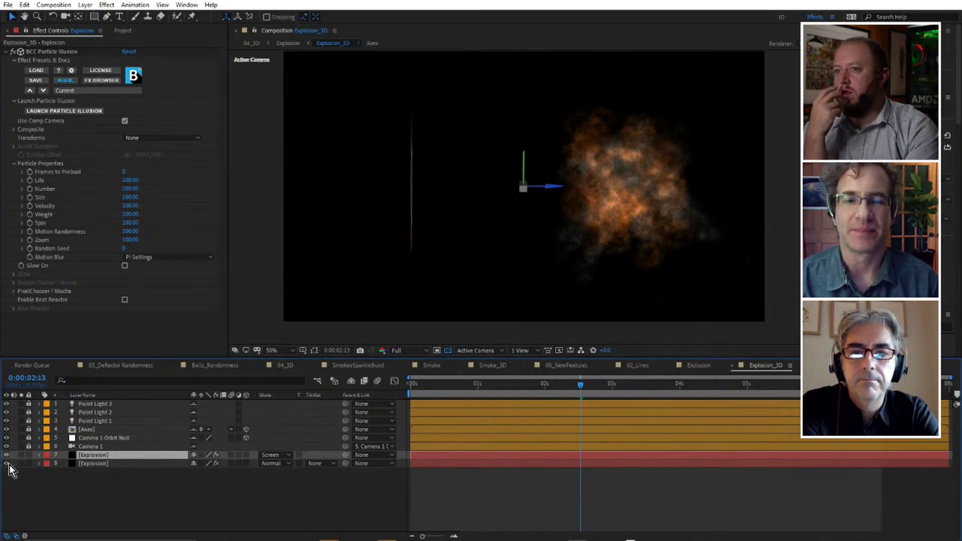
{"action": "left_click", "coordinate": [8, 464]}
{"action": "left_click", "coordinate": [8, 465]}
{"action": "left_click", "coordinate": [112, 465]}
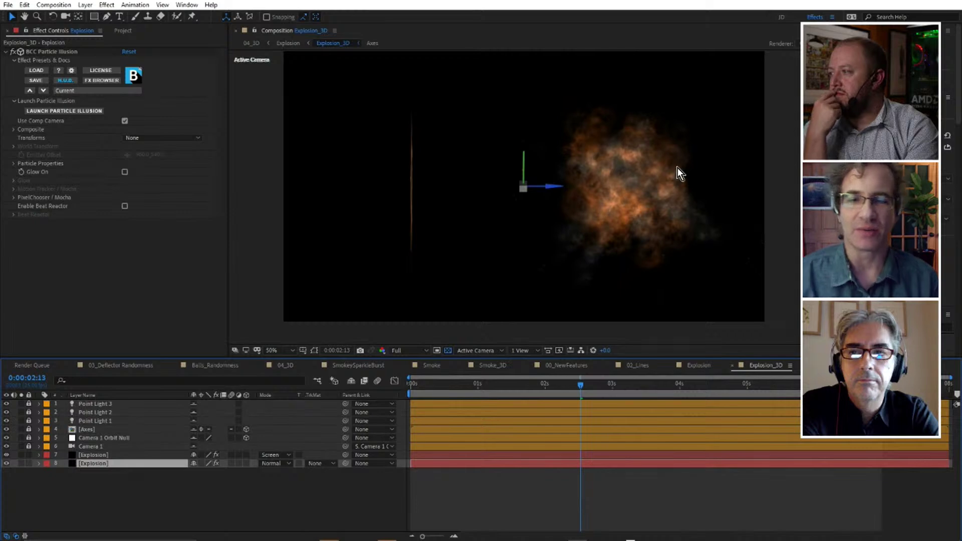
- Enlarge the composition view, then enable Glow on the lower Explosion layer's BCC Particle Illusion and set Glow Intensity to 91
{"action": "scroll", "coordinate": [673, 188], "scroll_direction": "up", "scroll_amount": 2}
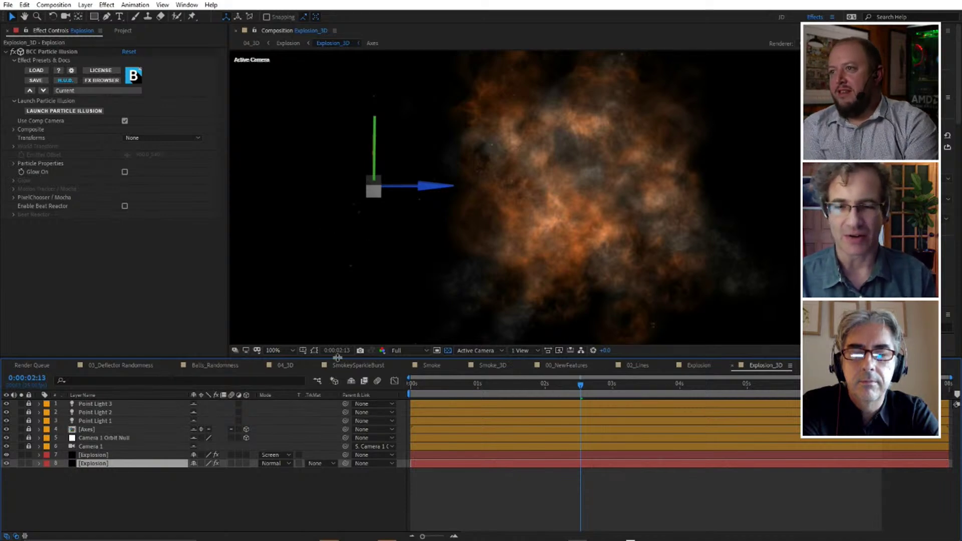
{"action": "left_click_drag", "start_coordinate": [337, 357], "coordinate": [353, 427]}
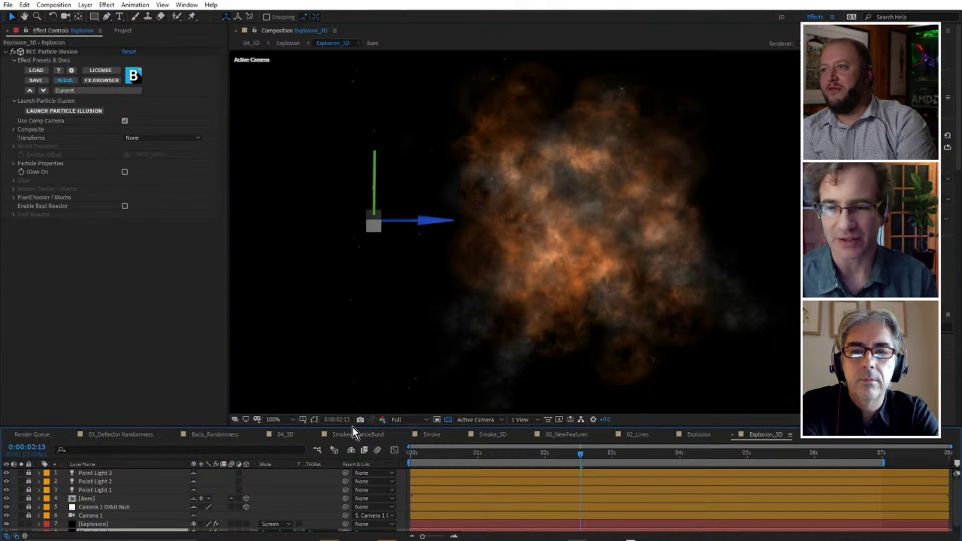
{"action": "left_click", "coordinate": [125, 173]}
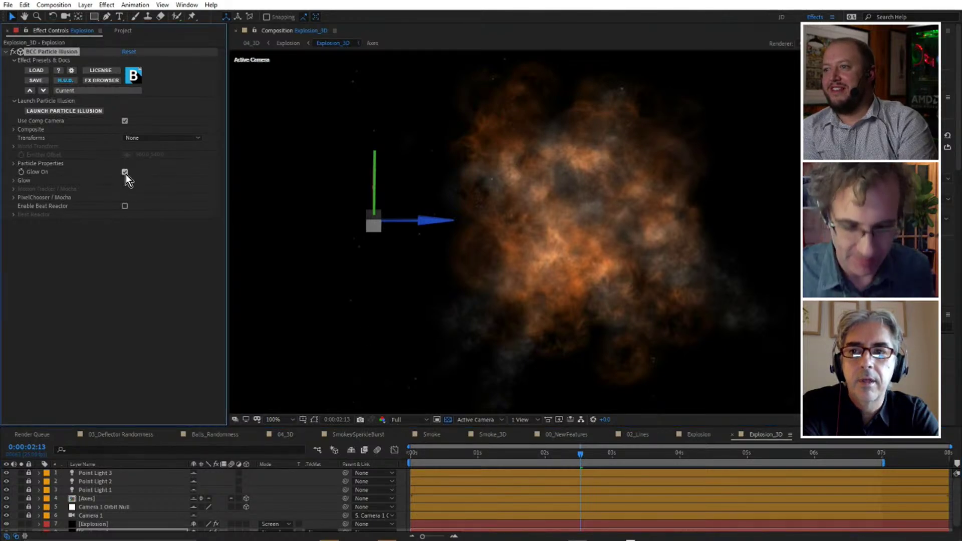
{"action": "left_click", "coordinate": [13, 180]}
{"action": "left_click_drag", "start_coordinate": [128, 189], "coordinate": [160, 185]}
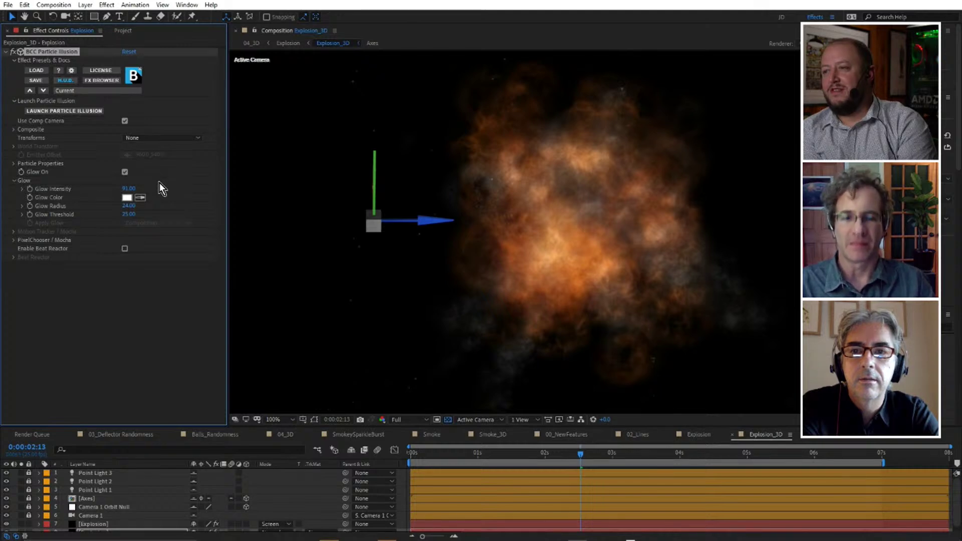
{"action": "mouse_move", "coordinate": [130, 189]}
{"action": "left_mouse_down"}
{"action": "mouse_move", "coordinate": [153, 182]}
{"action": "mouse_move", "coordinate": [144, 184]}
{"action": "left_mouse_up"}
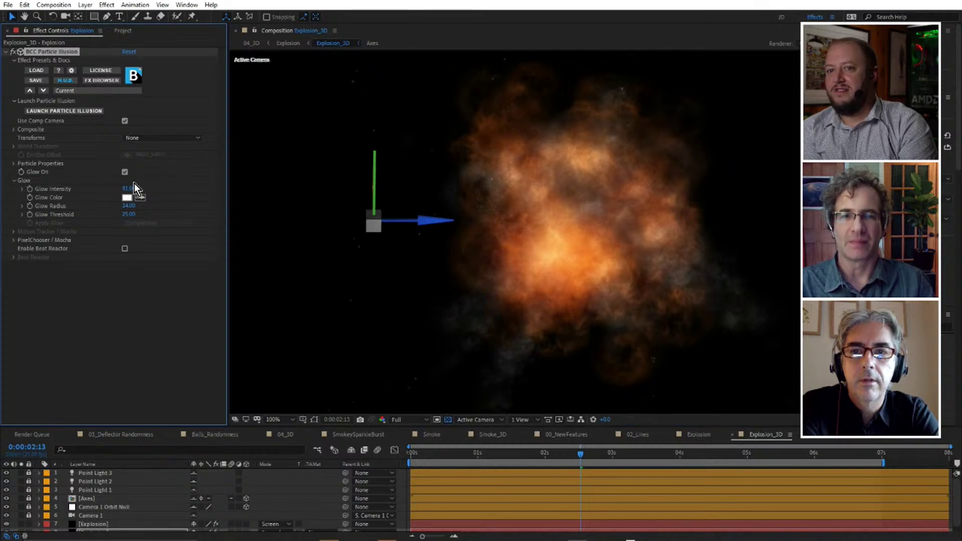
{"action": "key", "text": "ctrl+z"}
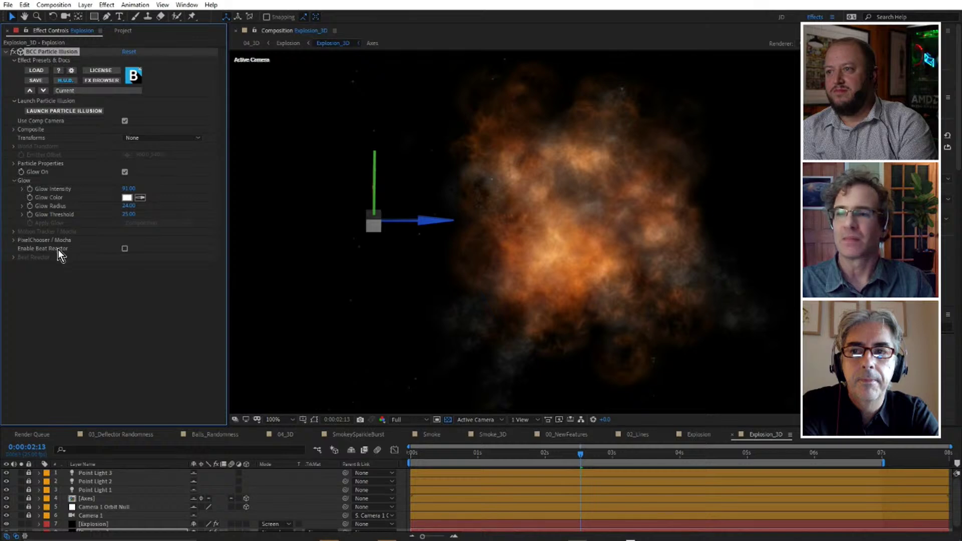
- Look through the Composite settings and the Transforms options, leaving Transforms at None
{"action": "left_click", "coordinate": [14, 129]}
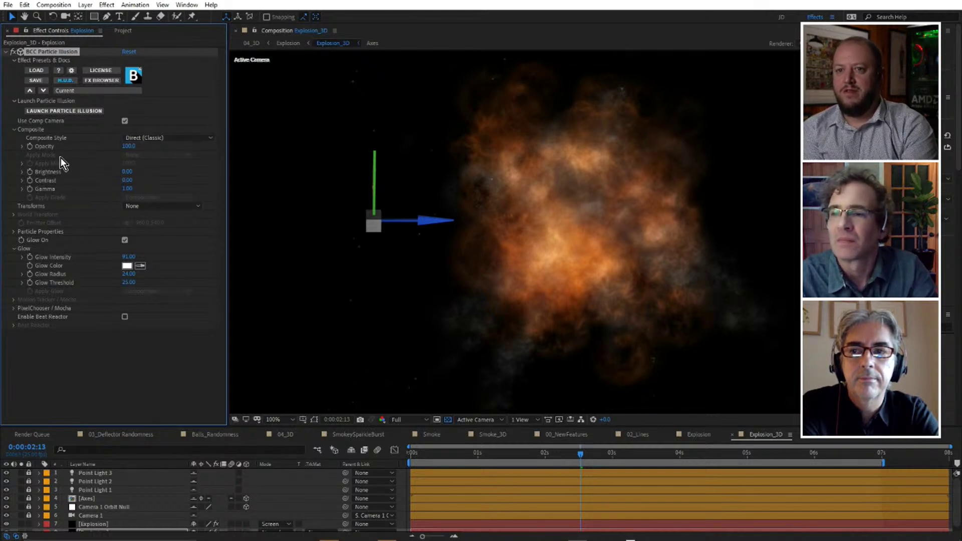
{"action": "left_click", "coordinate": [131, 206]}
{"action": "left_click", "coordinate": [147, 289]}
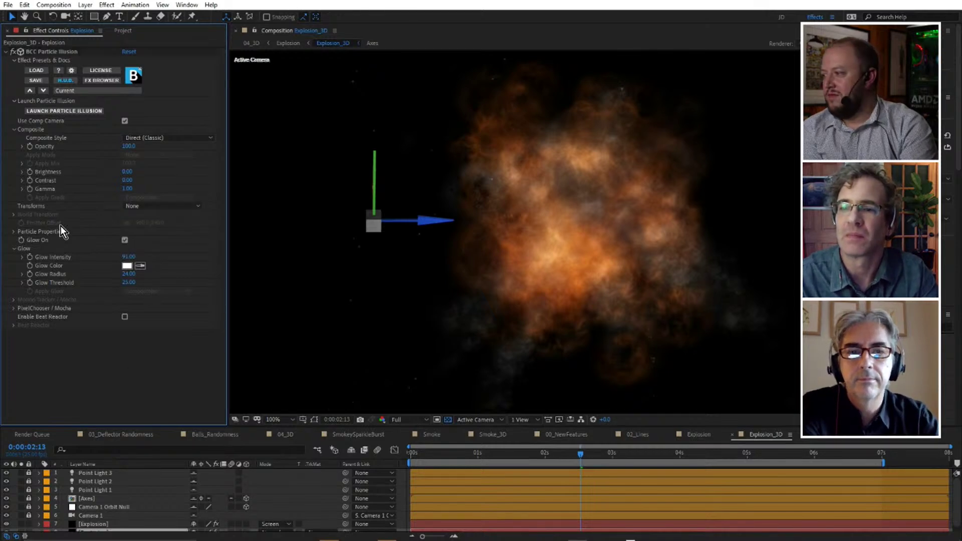
- Toggle Glow off and on for comparison, and try a higher Glow Intensity before undoing that change
{"action": "left_click", "coordinate": [125, 240]}
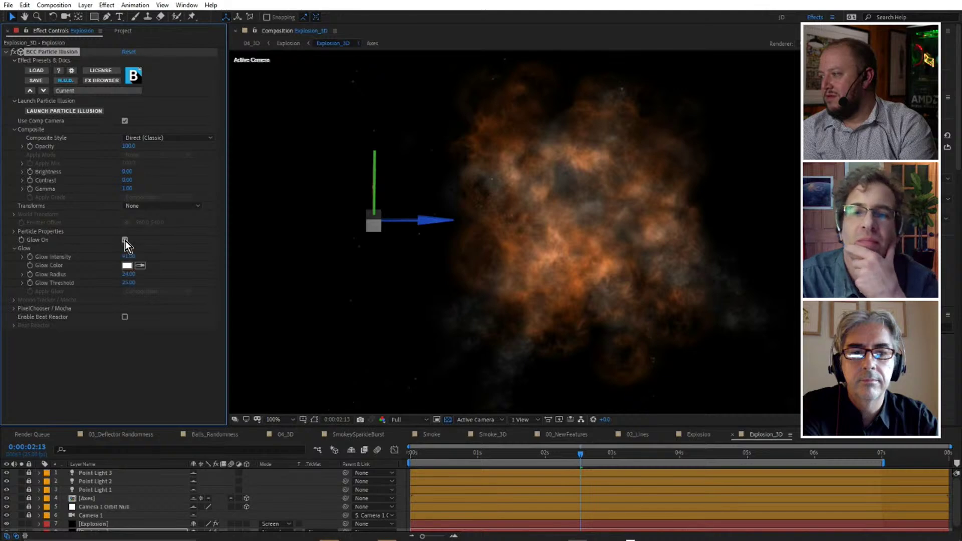
{"action": "left_click", "coordinate": [125, 240]}
{"action": "left_click_drag", "start_coordinate": [129, 256], "coordinate": [189, 257]}
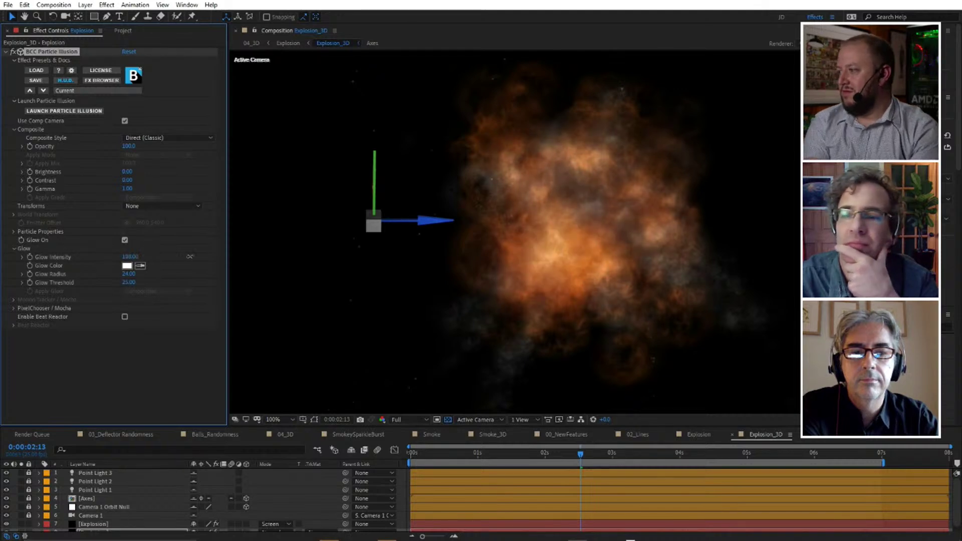
{"action": "key", "text": "ctrl+z"}
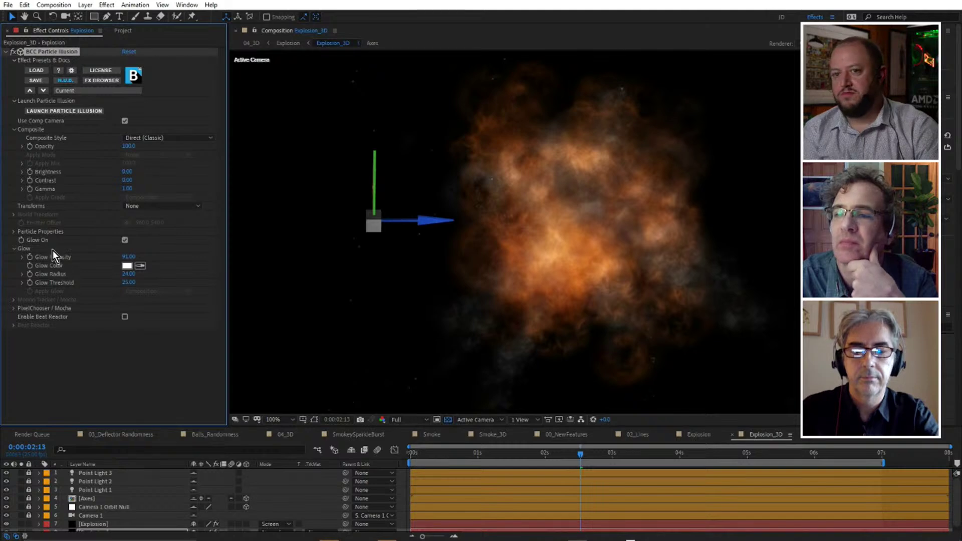
- Look at the Mocha motion tracking controls, and expand the Particle Properties group
{"action": "left_click", "coordinate": [13, 302]}
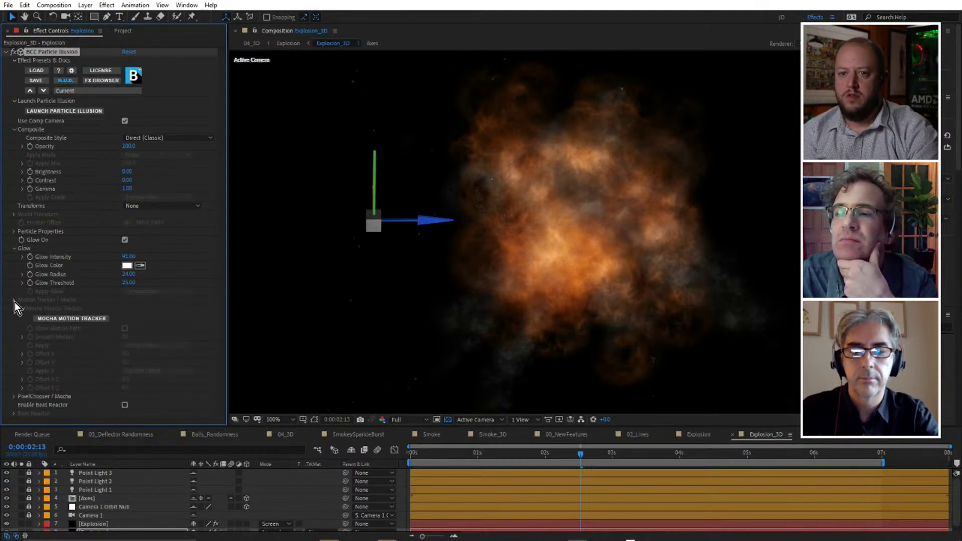
{"action": "left_click", "coordinate": [14, 302]}
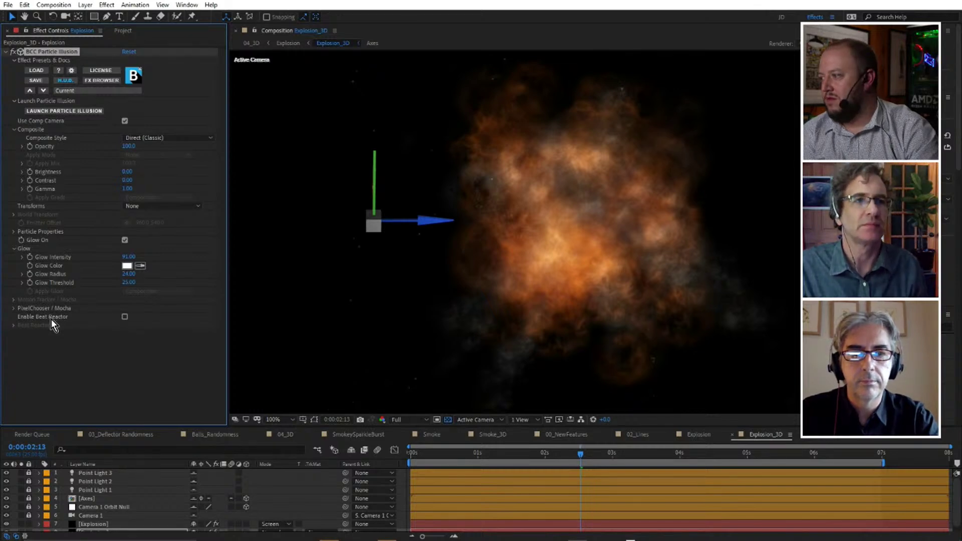
{"action": "left_click", "coordinate": [13, 232]}
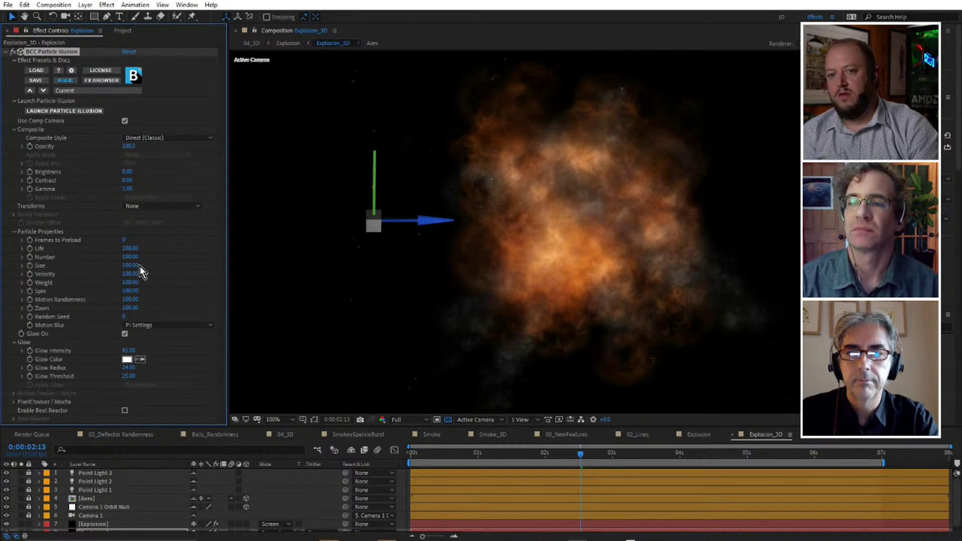
- Try reducing the lower Explosion layer's particle Size to 94 and adjusting its Number, restoring both values
{"action": "mouse_move", "coordinate": [132, 268]}
{"action": "left_mouse_down"}
{"action": "mouse_move", "coordinate": [147, 275]}
{"action": "mouse_move", "coordinate": [118, 279]}
{"action": "mouse_move", "coordinate": [133, 282]}
{"action": "left_mouse_up"}
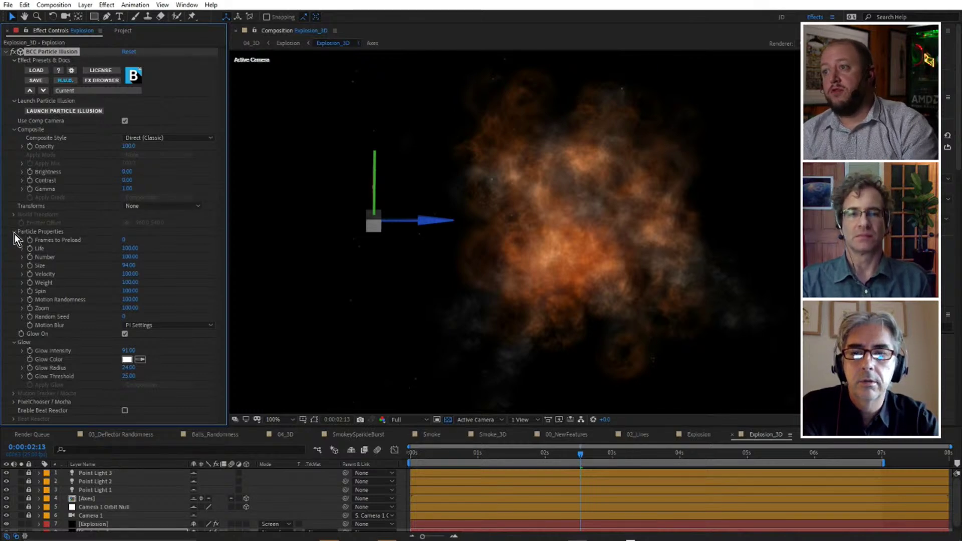
{"action": "key", "text": "ctrl+z"}
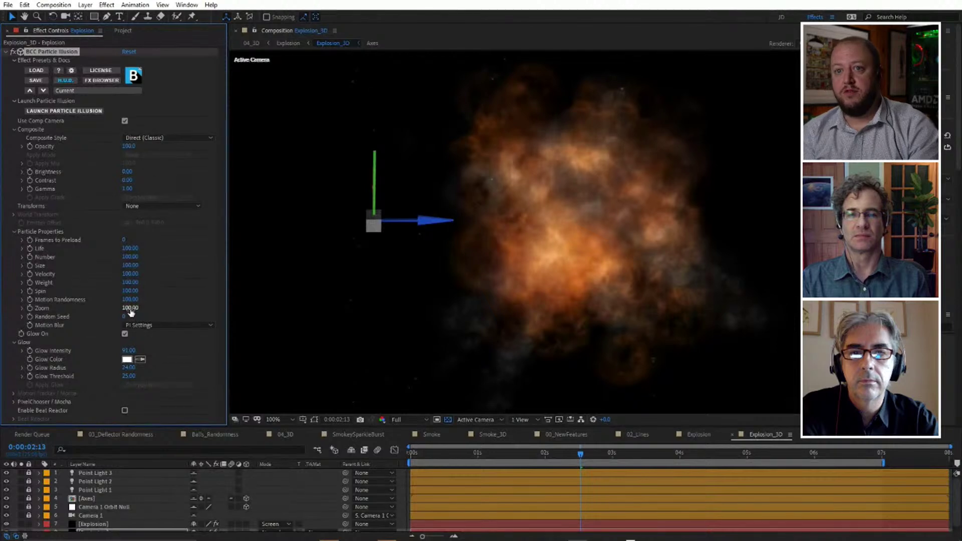
{"action": "left_click_drag", "start_coordinate": [127, 257], "coordinate": [218, 252]}
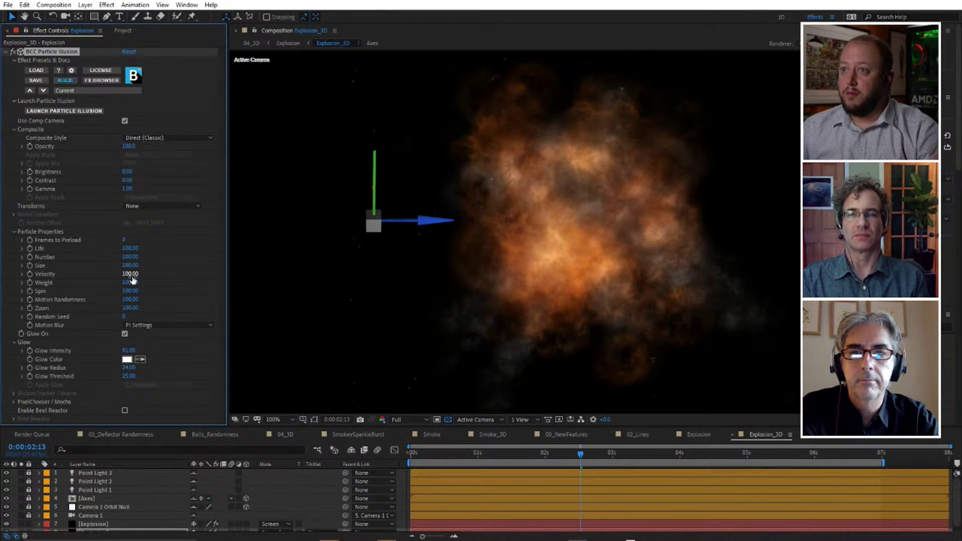
- Set the lower Explosion layer's particle Velocity to 166, and play back the animation to review the full explosion
{"action": "left_click_drag", "start_coordinate": [132, 276], "coordinate": [193, 276]}
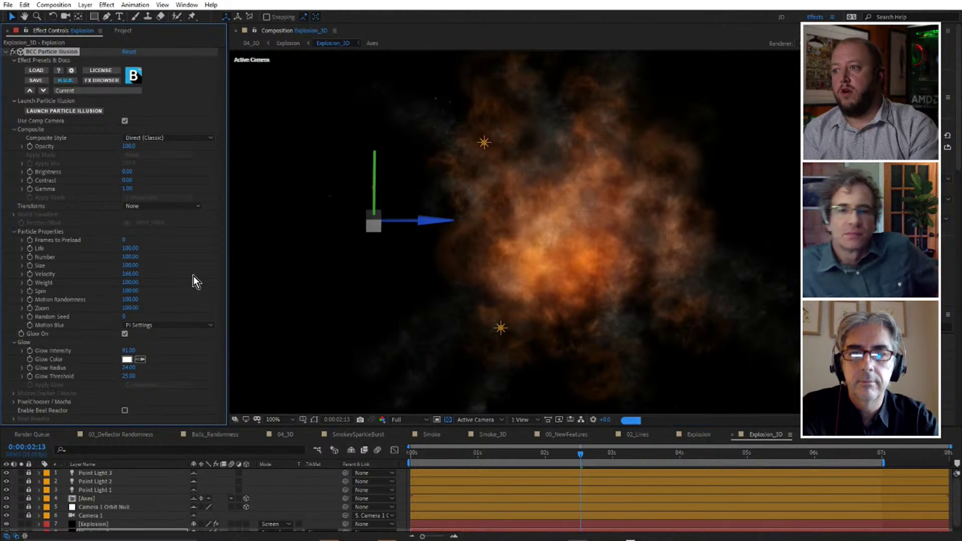
{"action": "left_click_drag", "start_coordinate": [436, 453], "coordinate": [530, 456]}
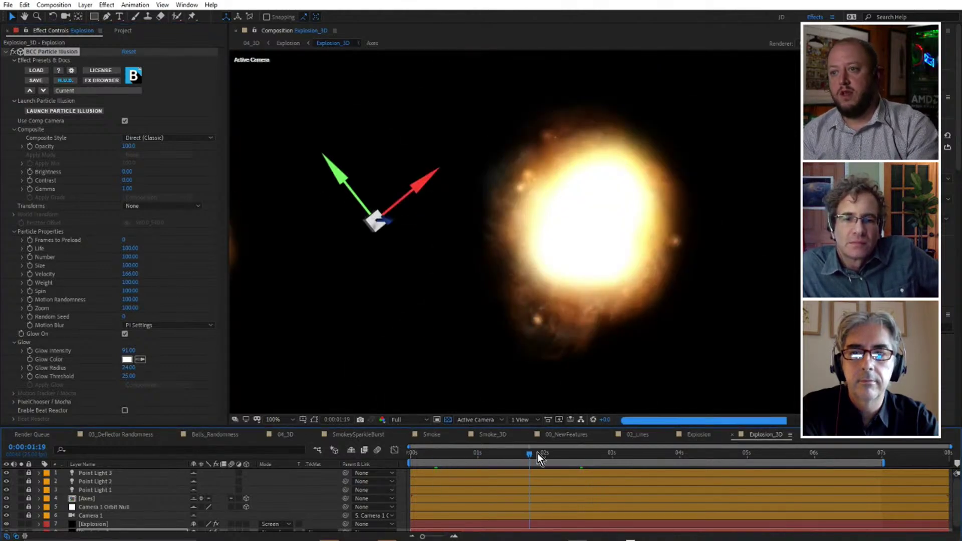
{"action": "scroll", "coordinate": [622, 219], "scroll_direction": "down", "scroll_amount": 2}
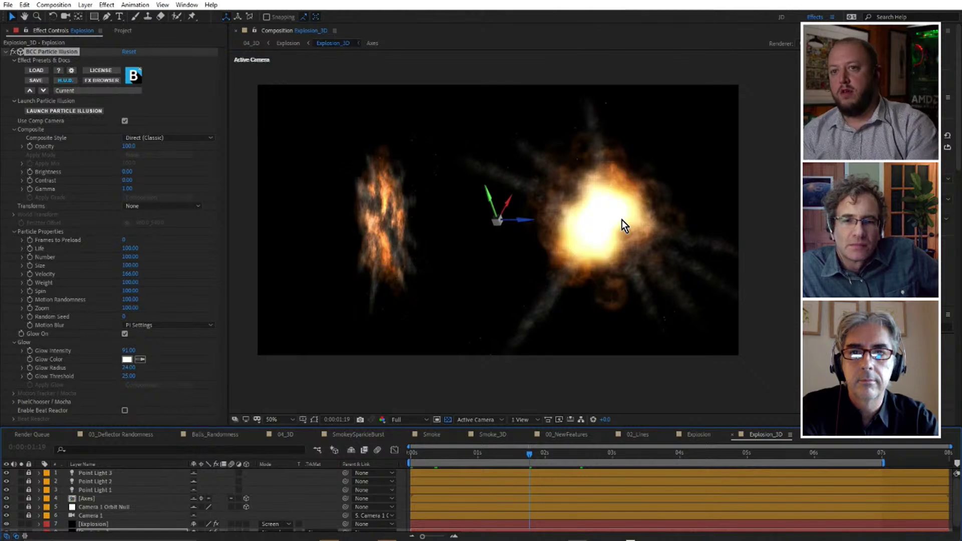
{"action": "key", "text": "space"}
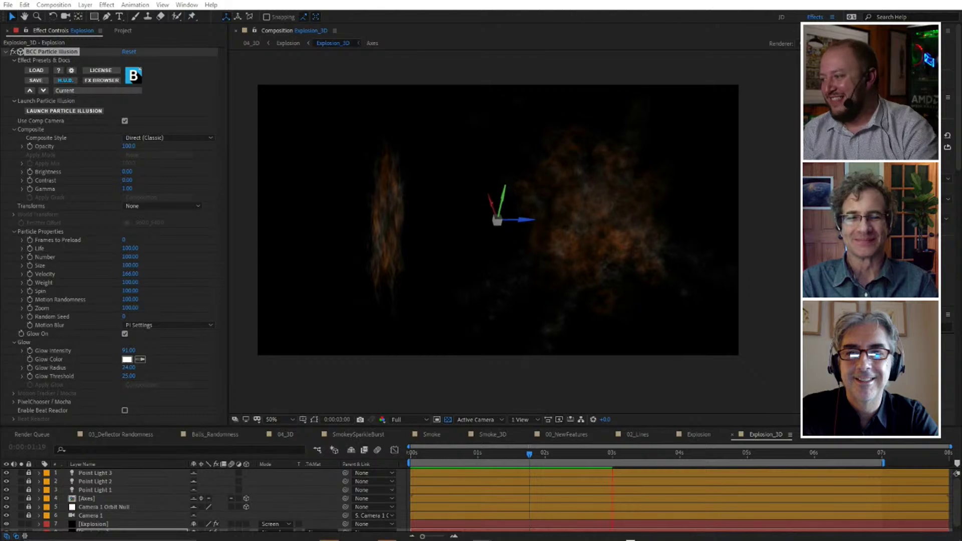
- Switch to the browser showing the Boris FX YouTube channel, and look through its Particle Illusion Getting Started videos
{"action": "key", "text": "alt+Tab"}
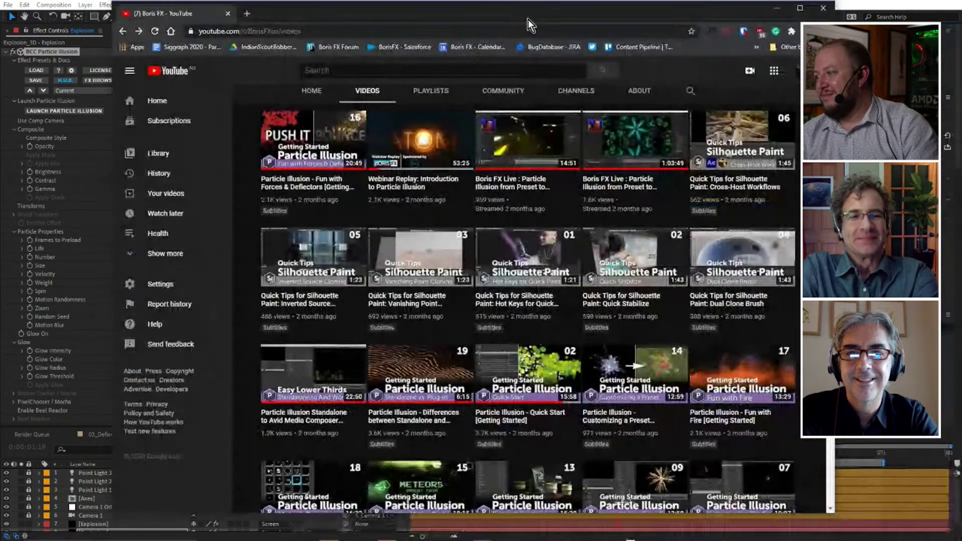
{"action": "scroll", "coordinate": [540, 302], "scroll_direction": "down", "scroll_amount": 4}
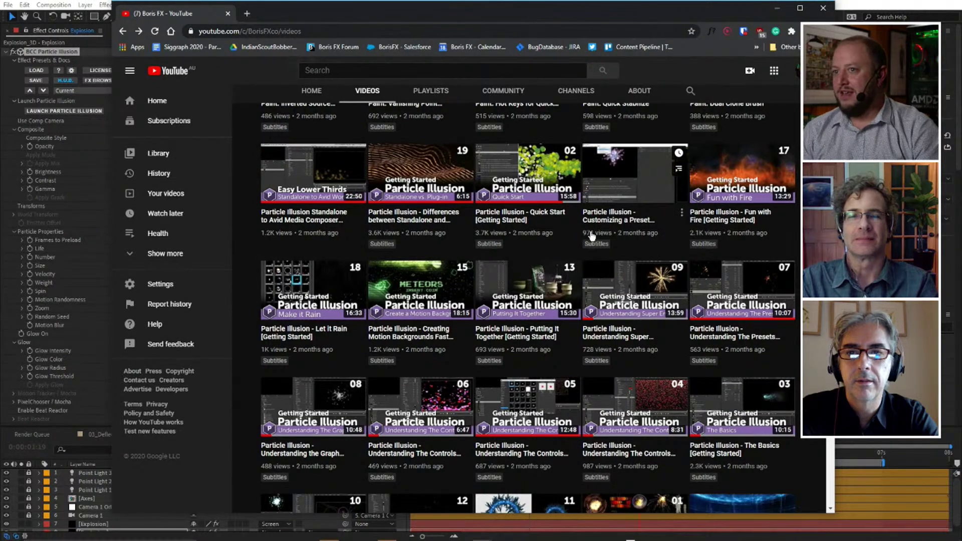
{"action": "scroll", "coordinate": [592, 235], "scroll_direction": "down", "scroll_amount": 1}
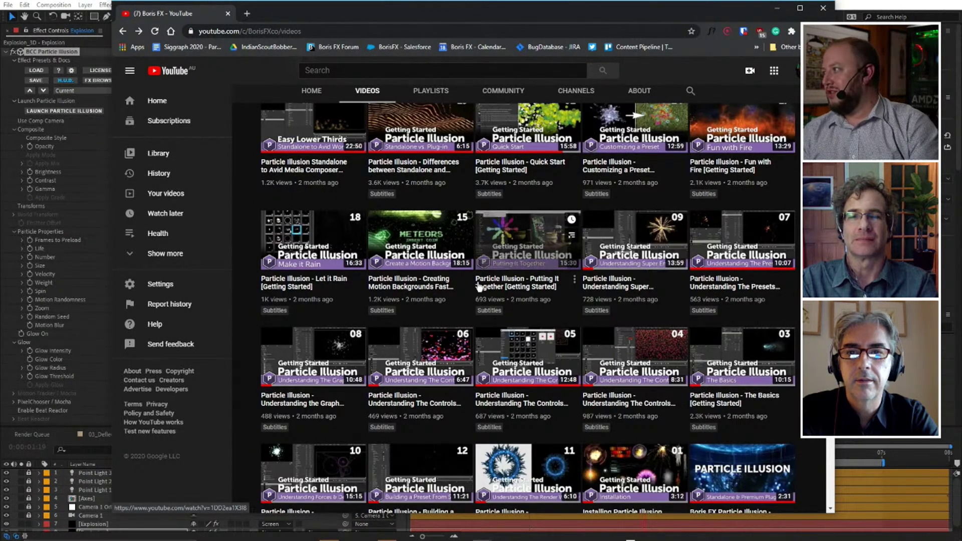